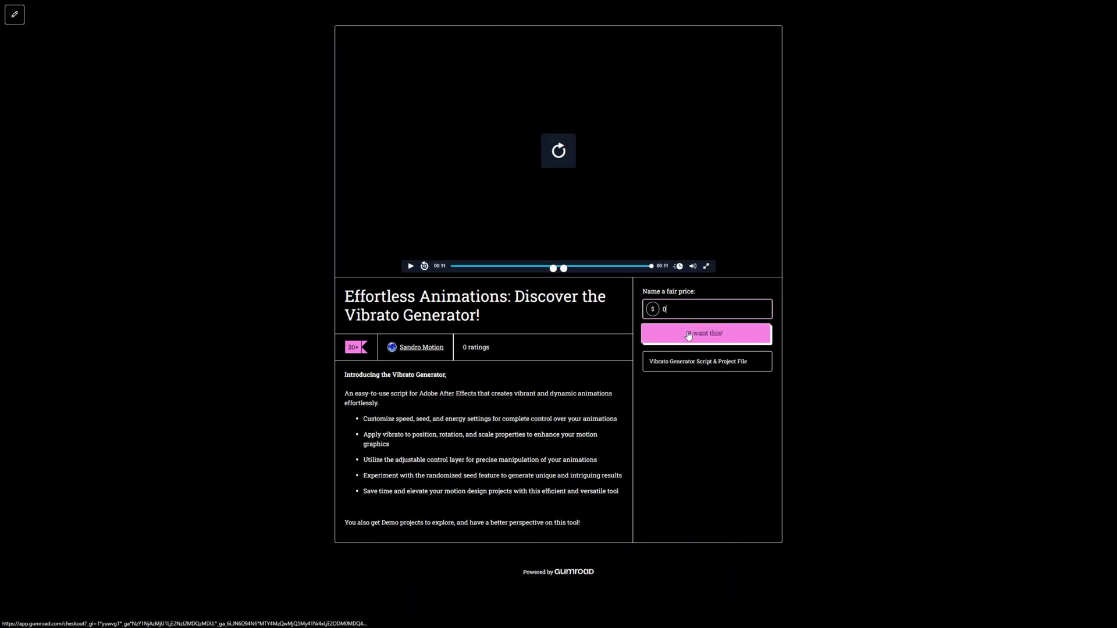
Get the Vibrato Generator for $0 on Gumroad and paste its script into the ScriptUI Panels folder, replacing the existing file
left_click(708, 335)
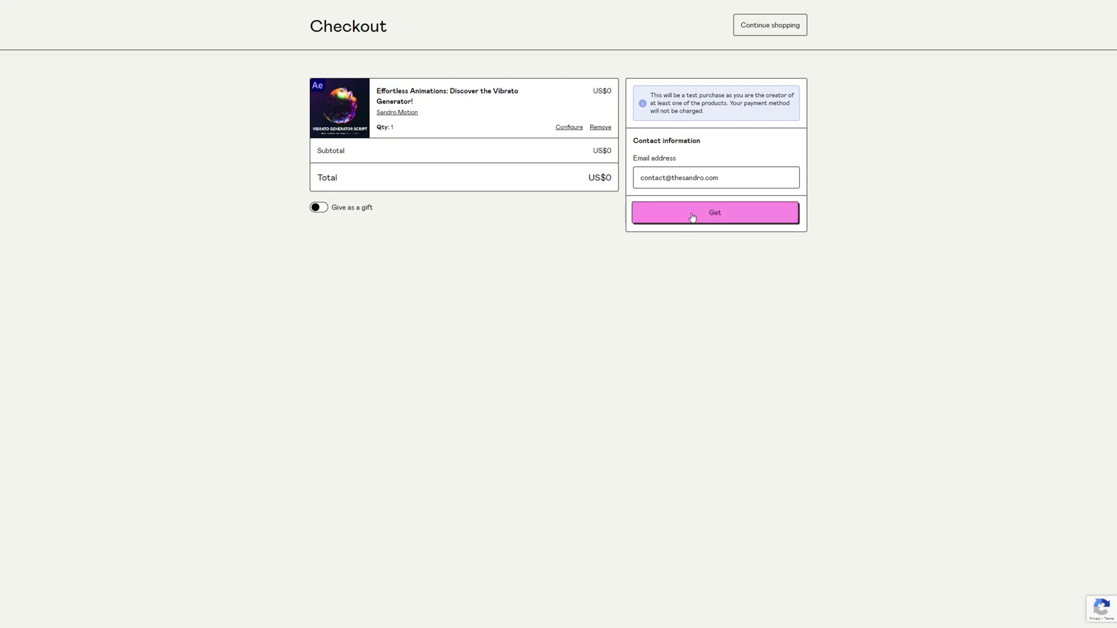
left_click(690, 217)
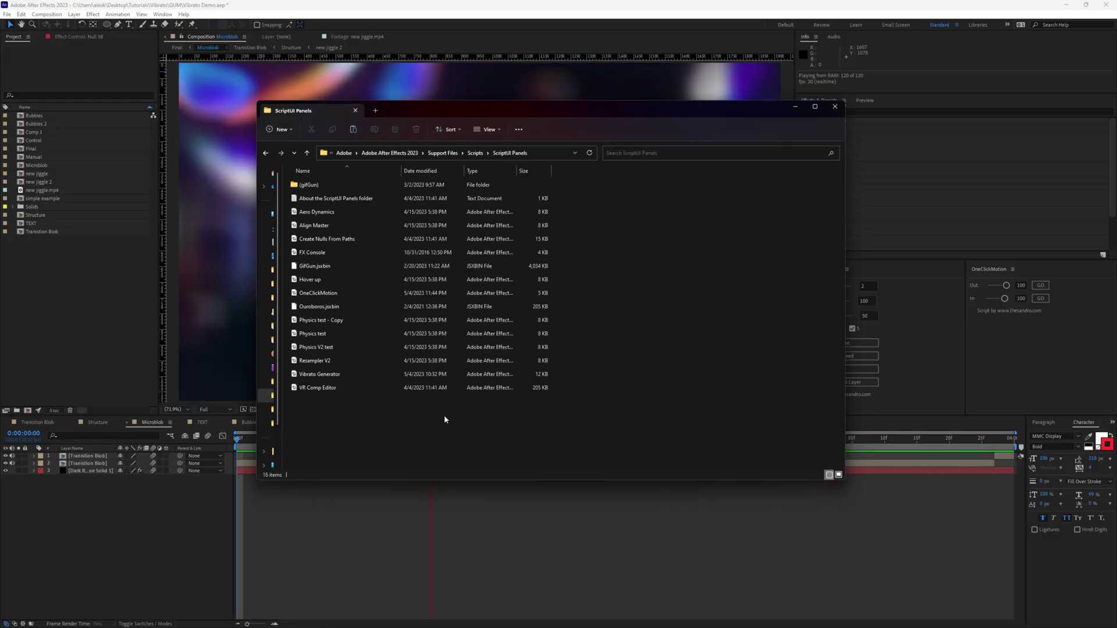
key("ctrl+v")
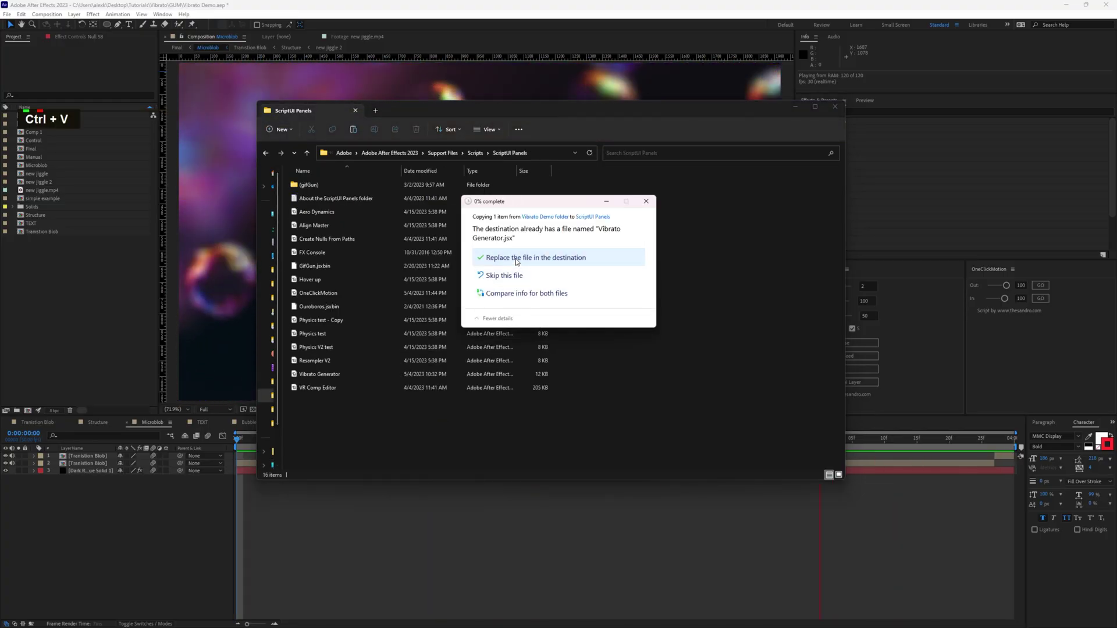
left_click(516, 260)
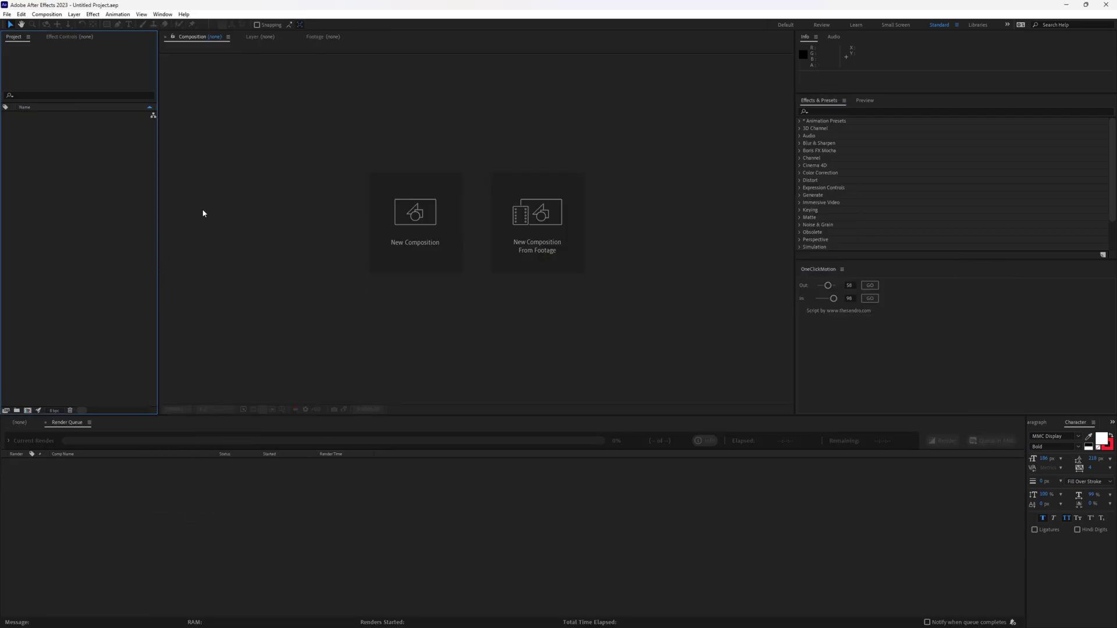
Open the Vibrato Generator.jsx script panel in After Effects and dock it beside the OneClickMotion panel
left_click(169, 15)
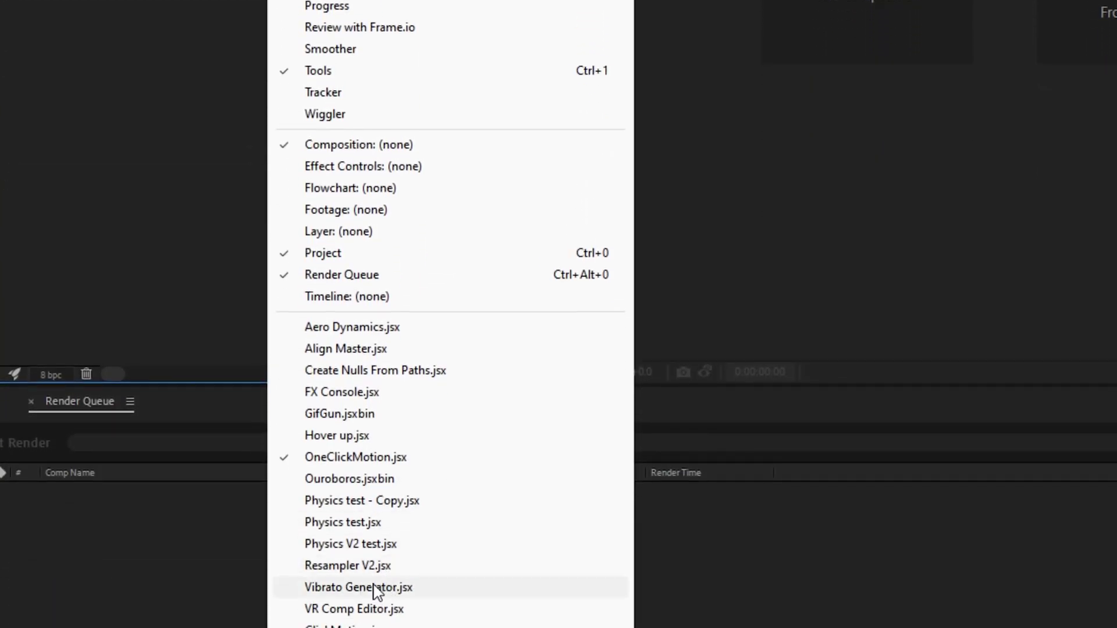
left_click(375, 591)
left_click_drag(460, 204, 811, 319)
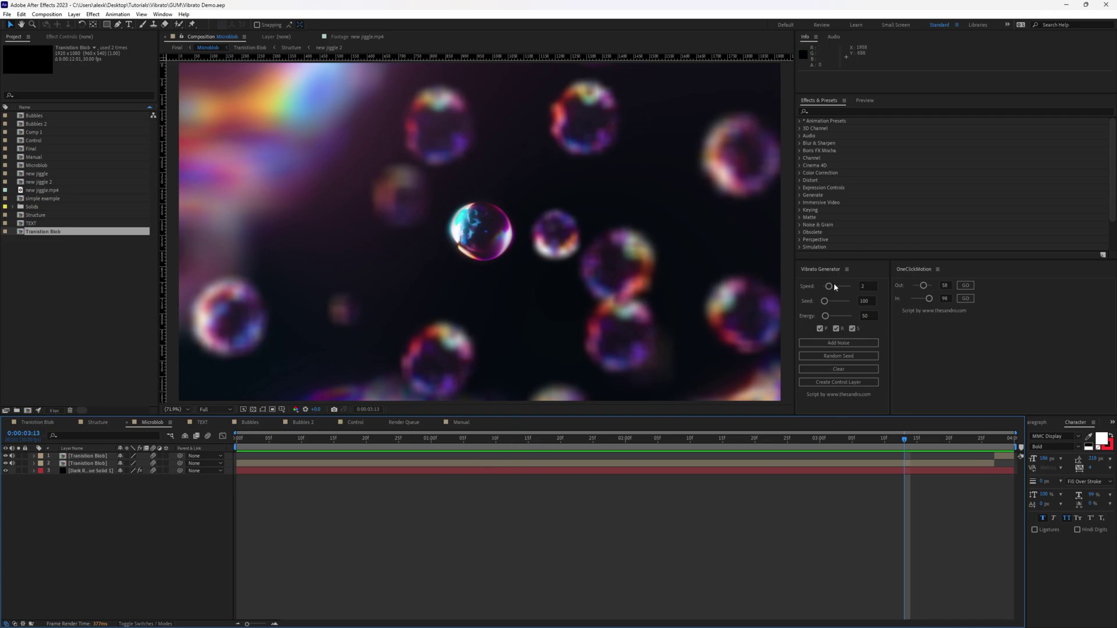
Create a new composition with the suggested settings and draw a white circle near its middle with a centred anchor point
key("ctrl+n")
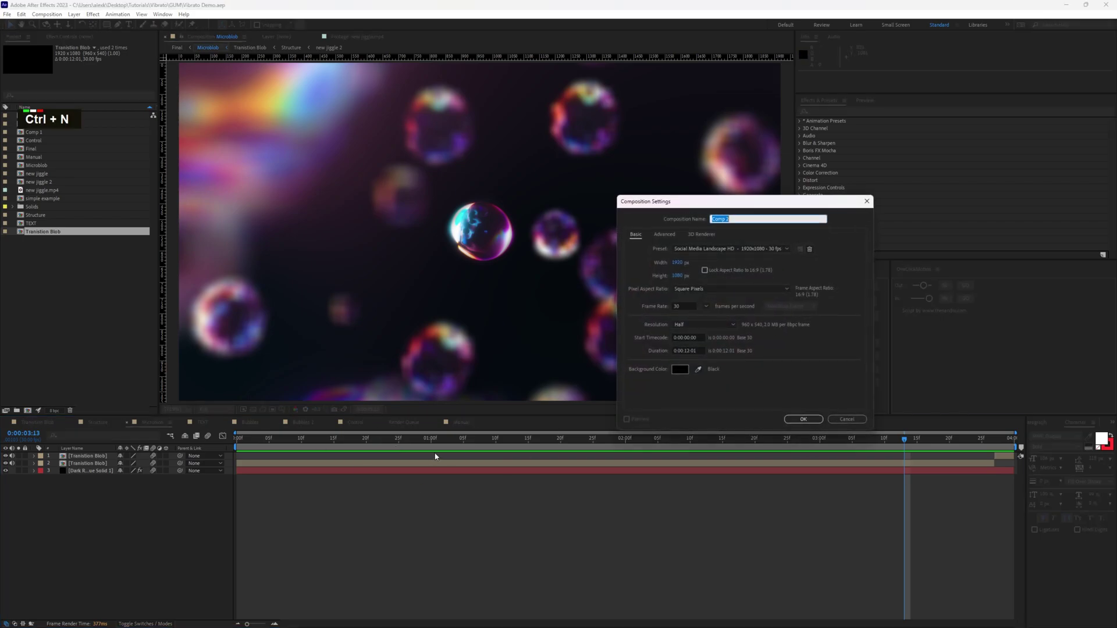
key("Return")
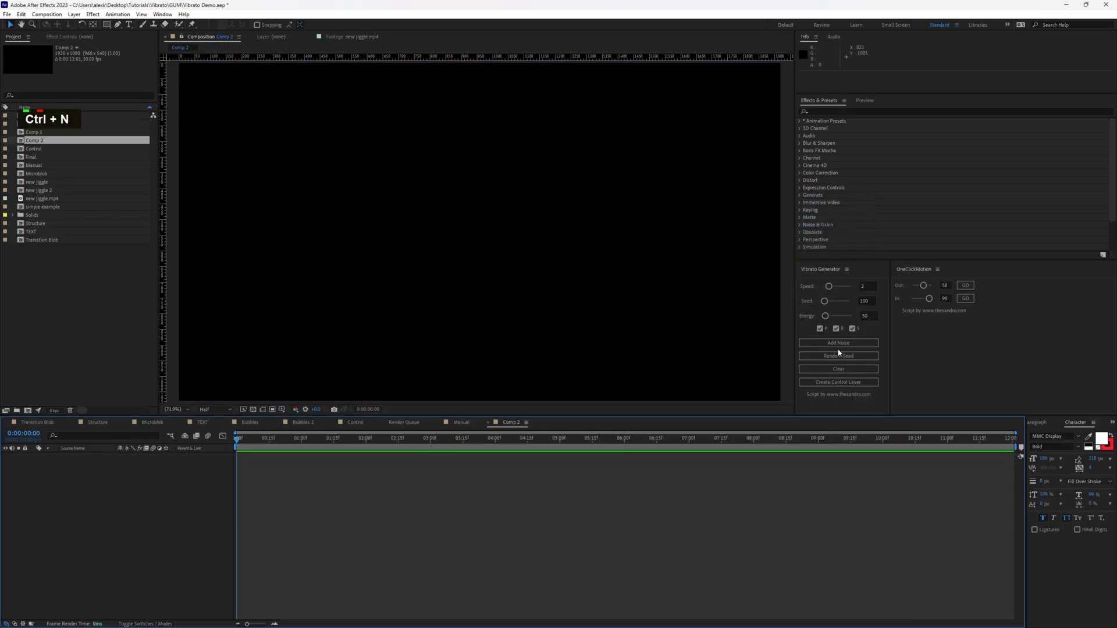
key("q")
left_click_drag(462, 215, 508, 268)
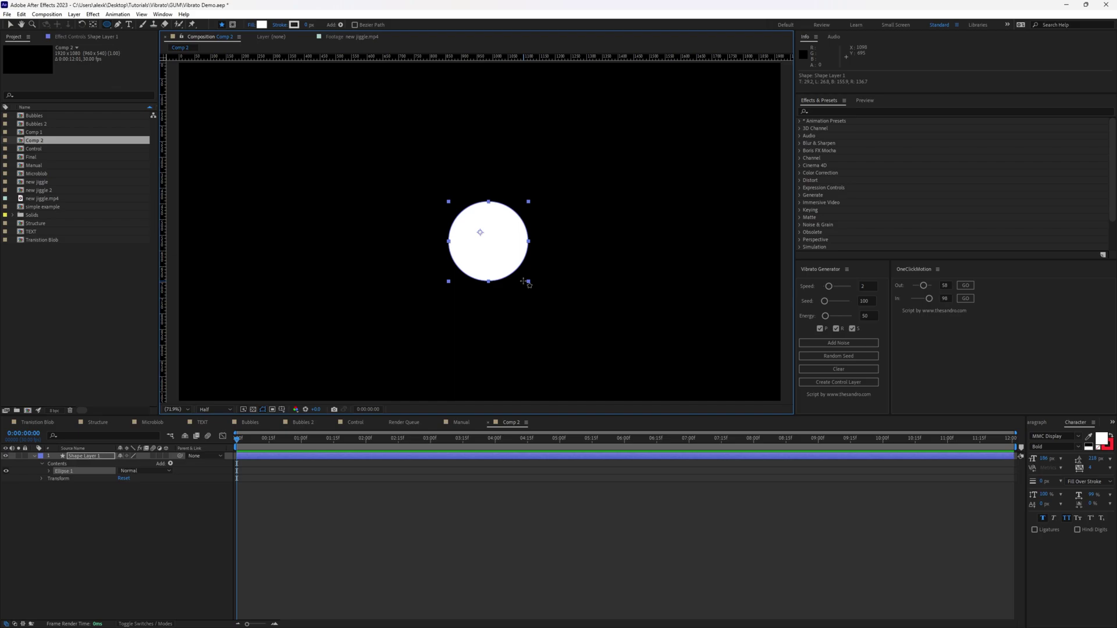
key("ctrl+alt+Home")
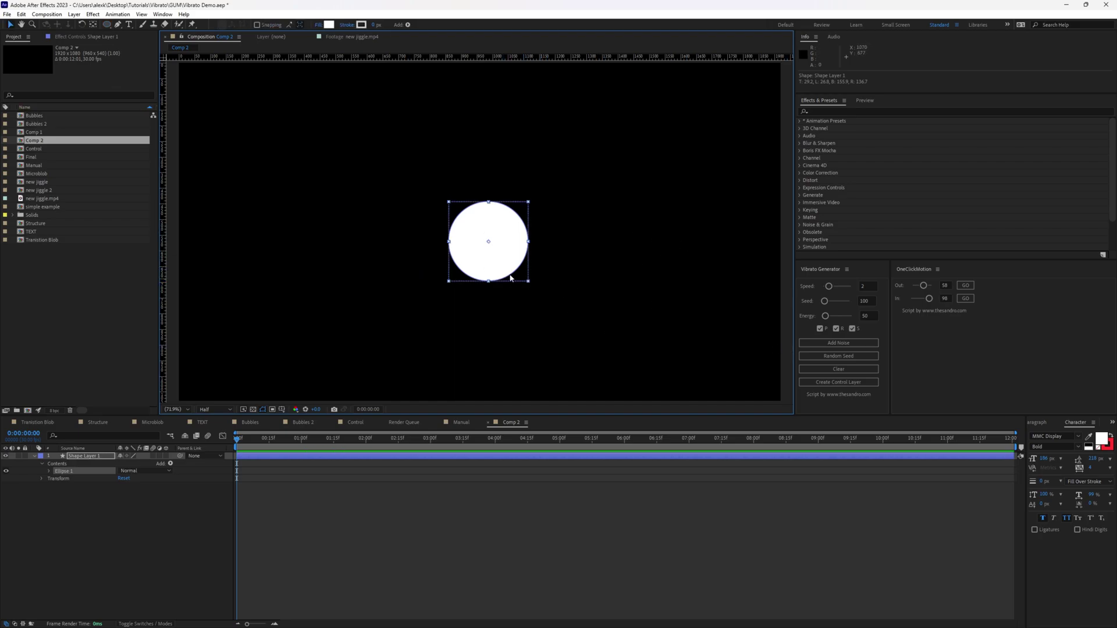
Create a Vibrato Generator control layer and add noise to the circle layer with the current speed, seed and energy settings
left_click(839, 345)
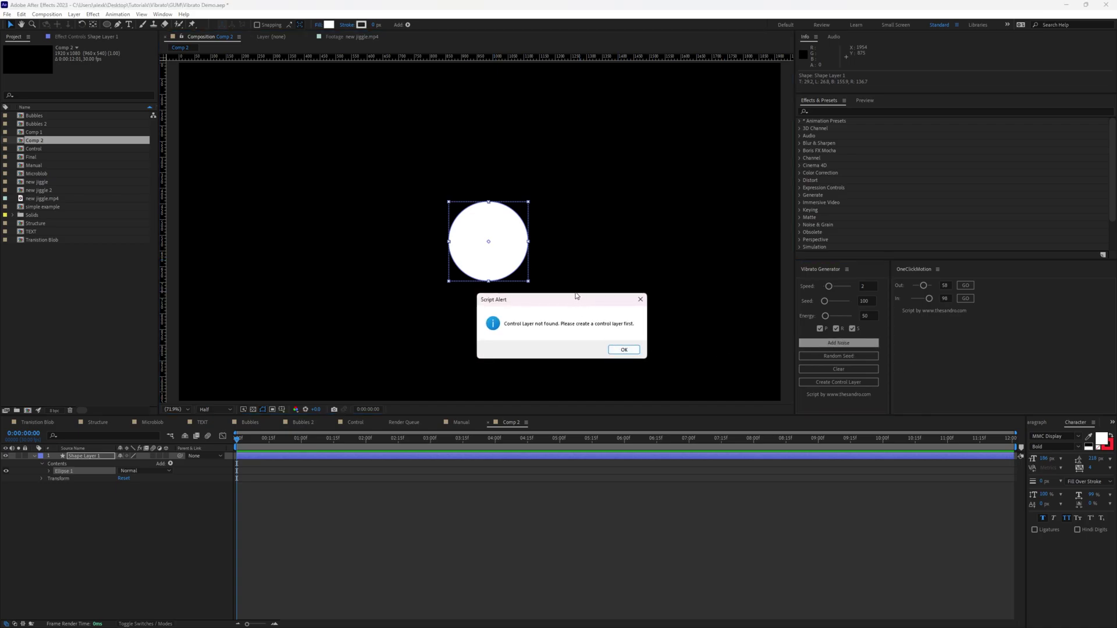
left_click(629, 353)
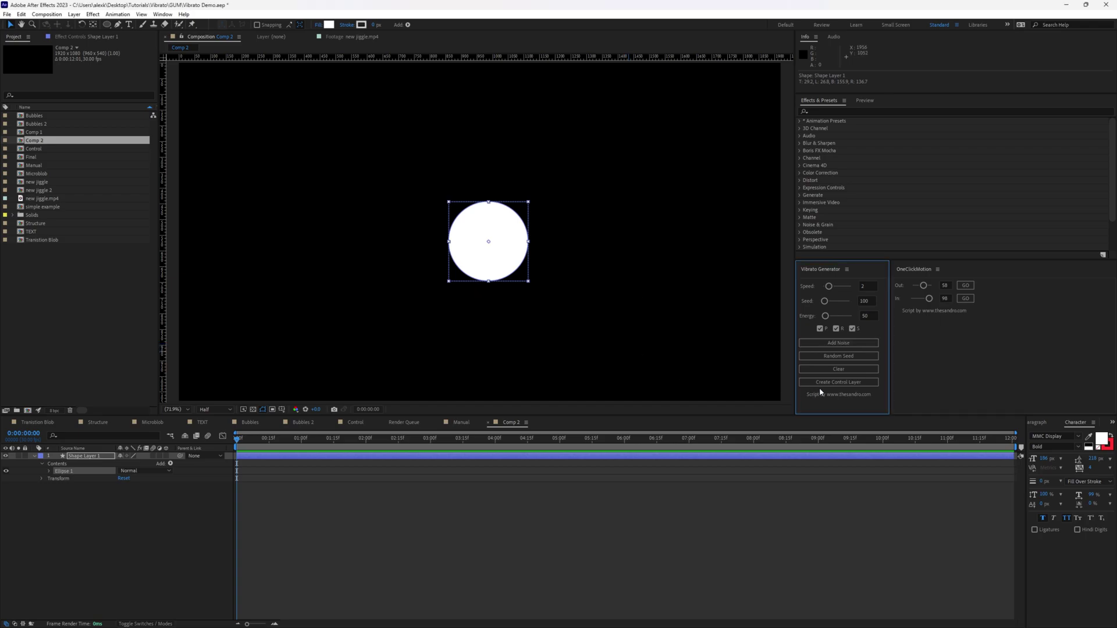
left_click(836, 383)
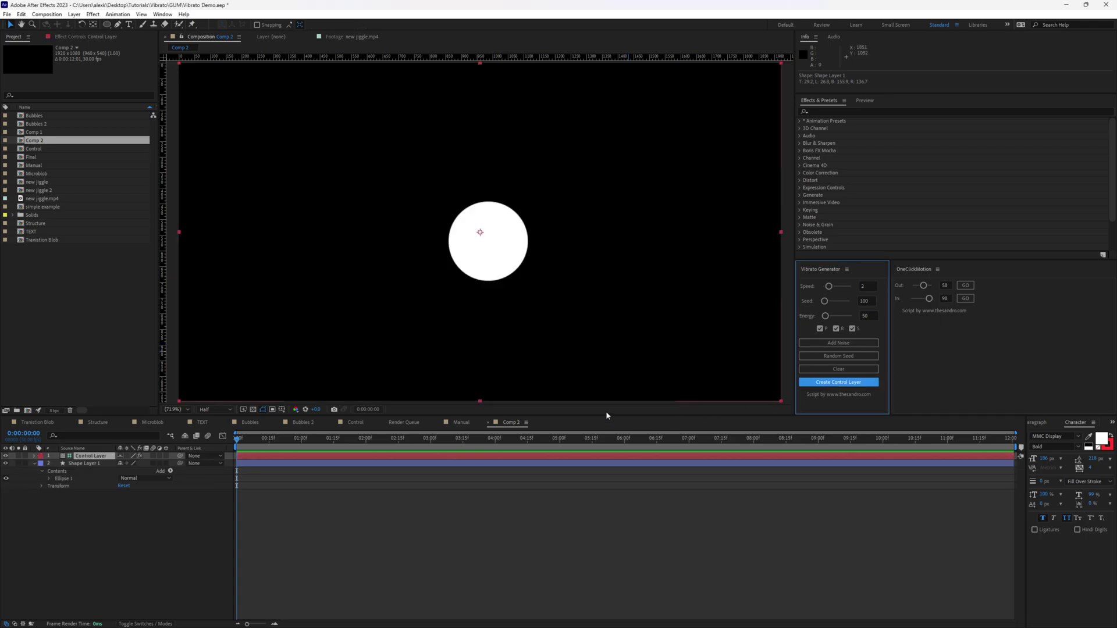
left_click(81, 464)
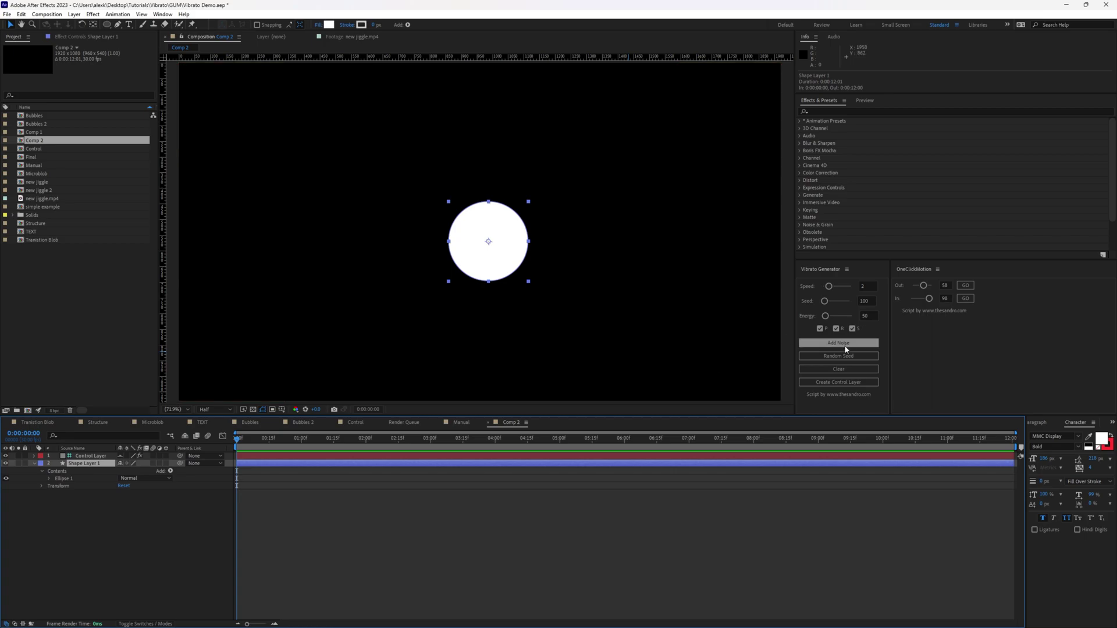
left_click(845, 346)
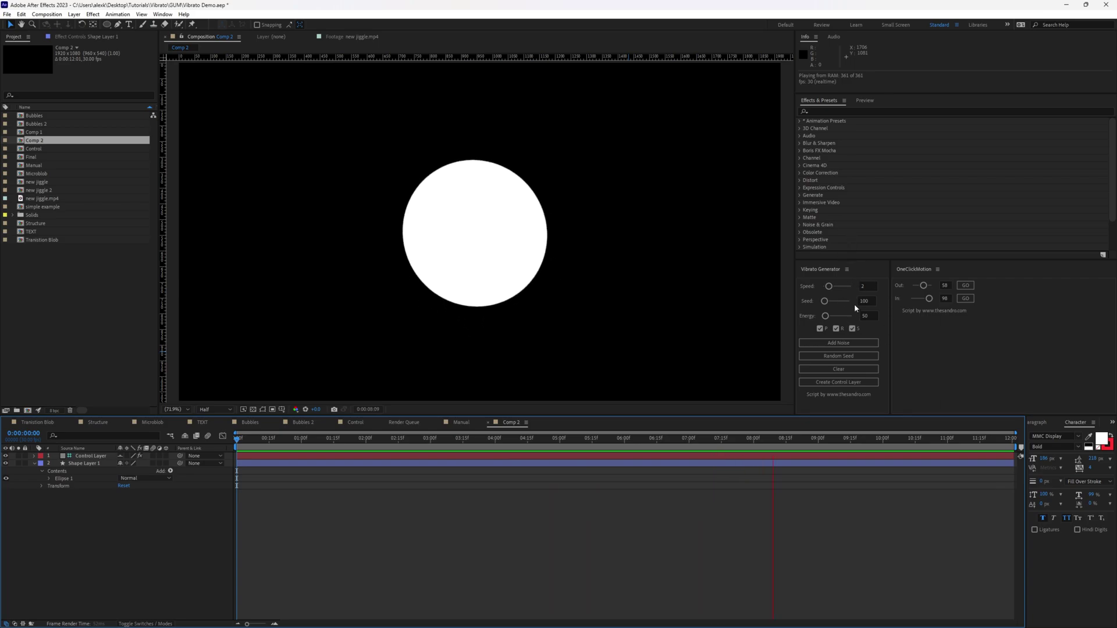
Set the noise speed to 0.5 and the energy to 250, and add noise to the circle layer
left_click(867, 285)
type("0")
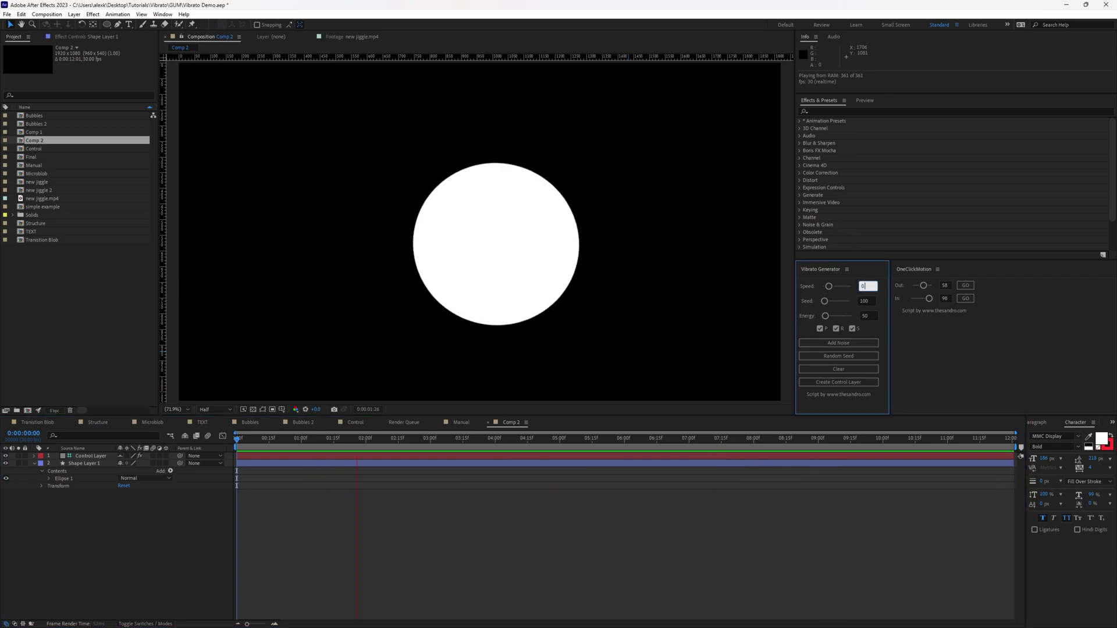
type(".5")
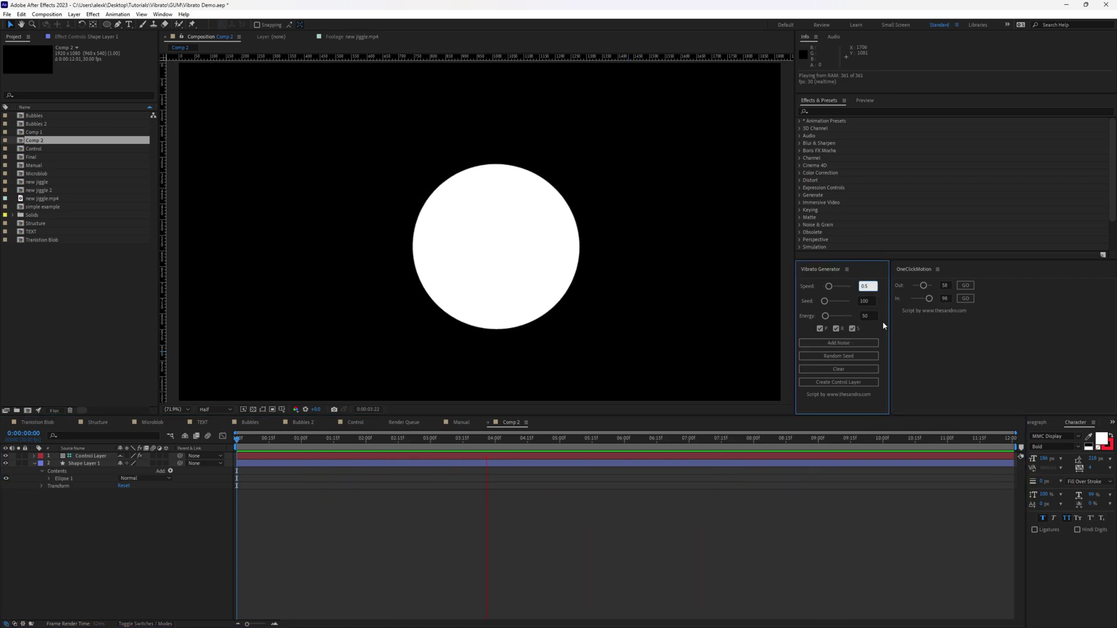
left_click(867, 316)
type("2")
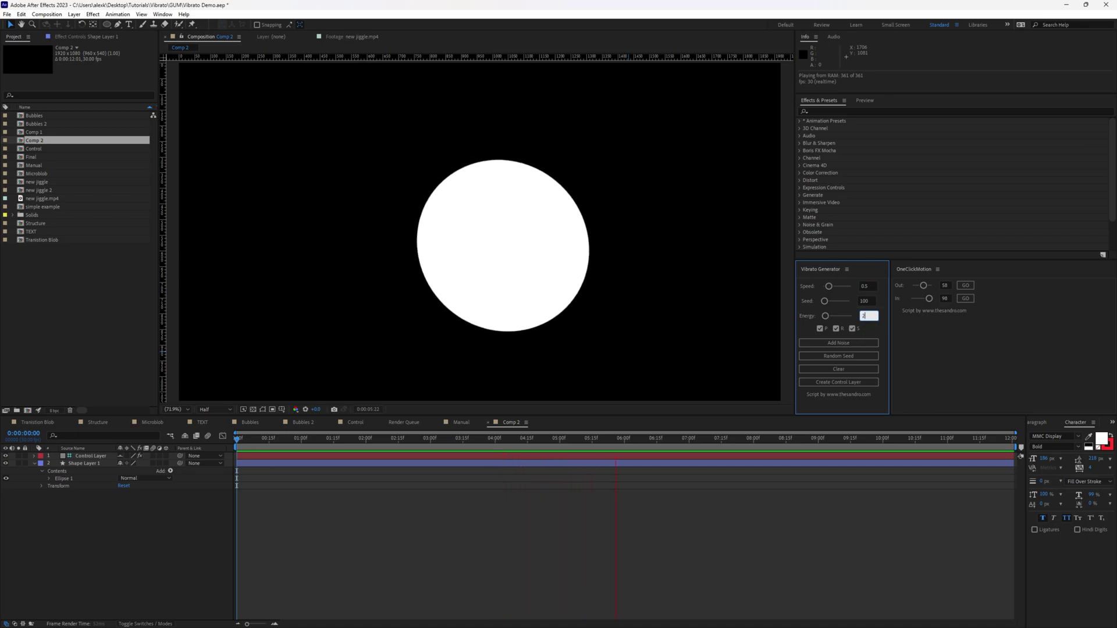
type("50")
left_click(826, 344)
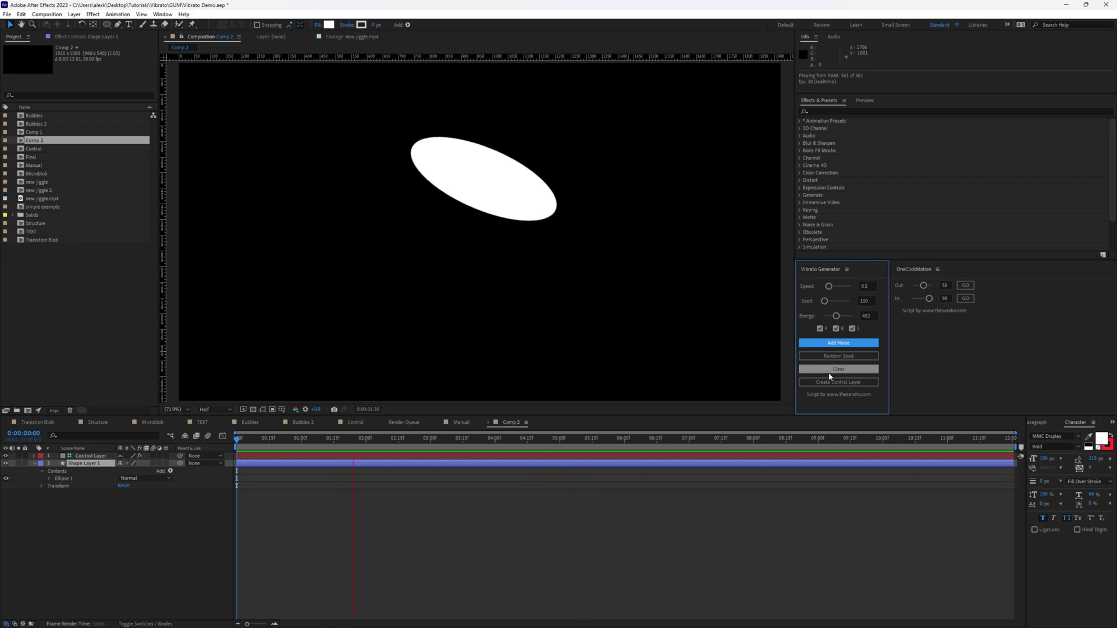
Clear the circle's noise, try it on position only with an energy of 452, and clear it again
left_click(829, 373)
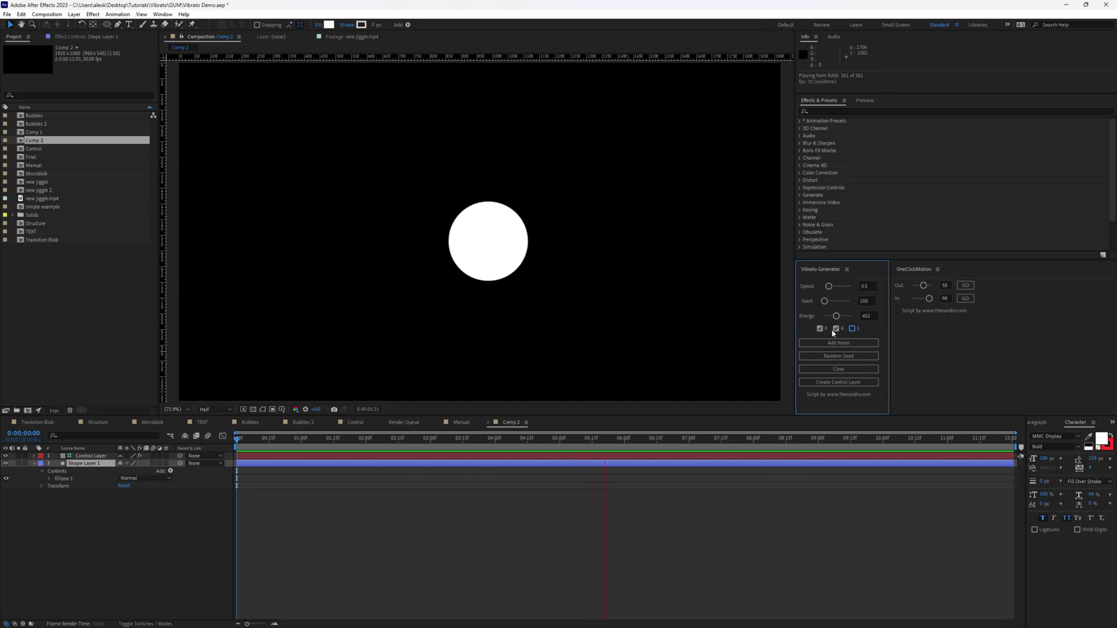
left_click(828, 344)
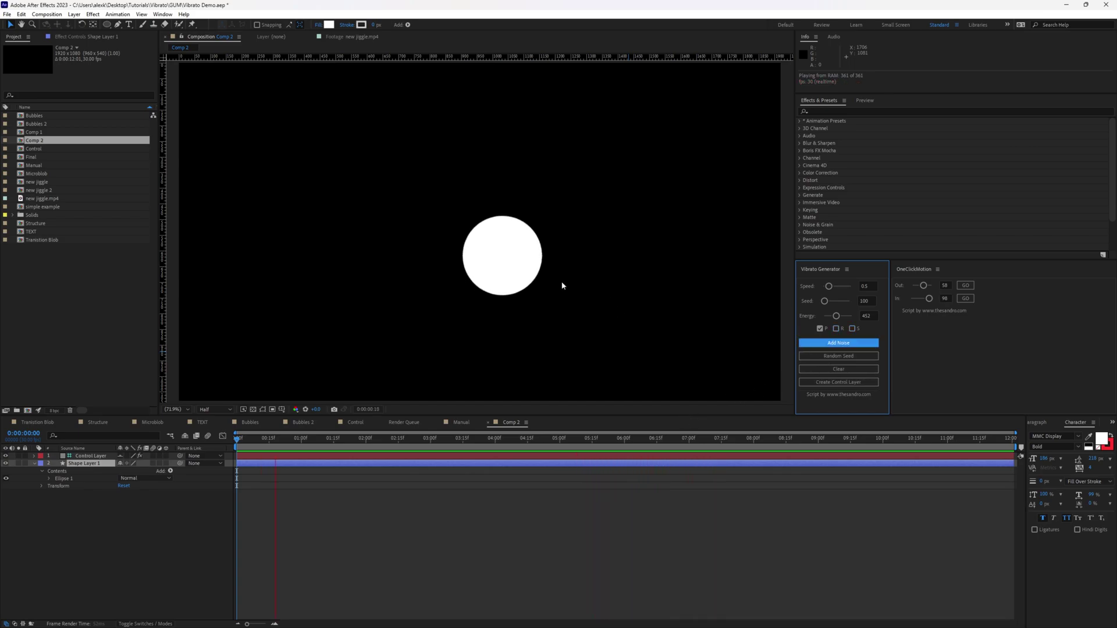
left_click(853, 371)
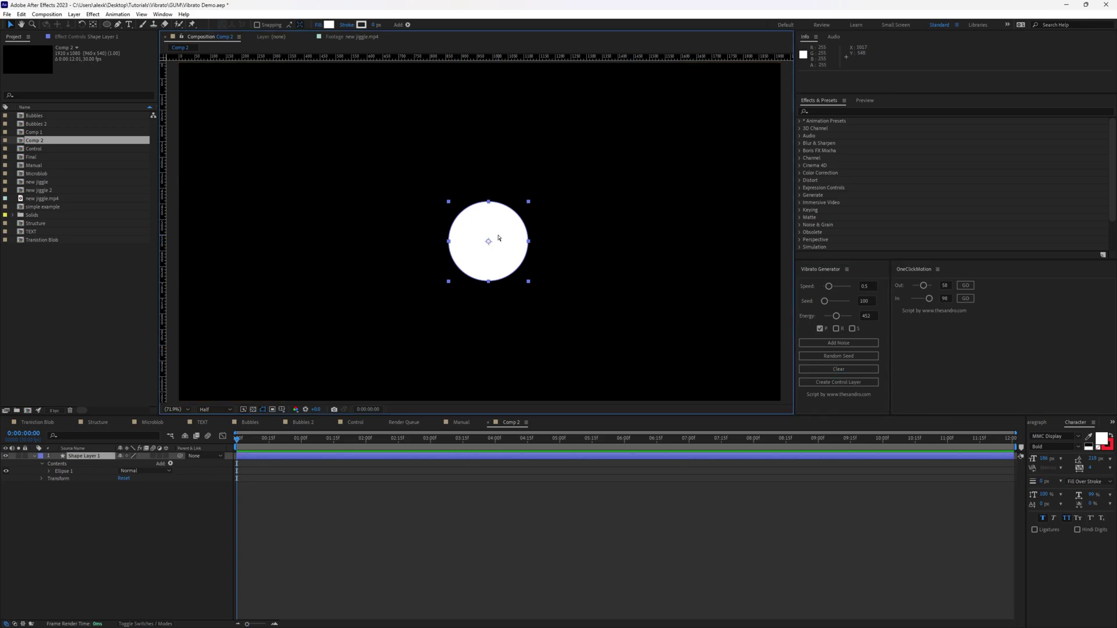
Duplicate the circle layer repeatedly and scatter the copies across the whole composition to get 19 circles
key("ctrl+d")
left_click_drag(499, 238, 408, 230)
left_click(498, 247)
key("ctrl+d")
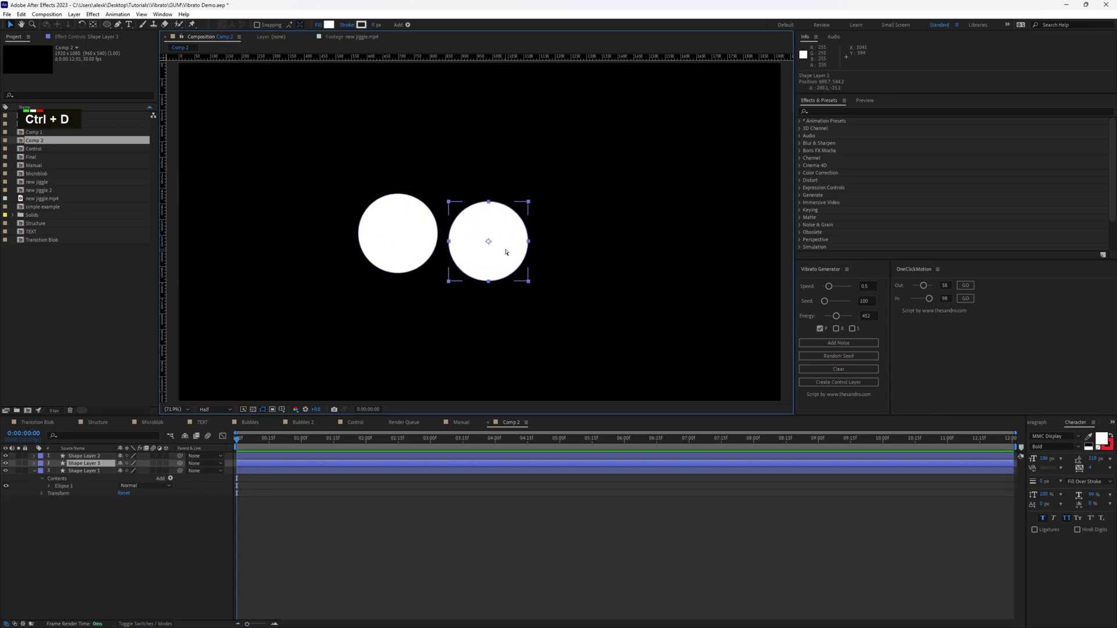
key("ctrl+d")
key("ctrl+d")
key("ctrl+d")
key("ctrl+d")
key("ctrl+d")
key("ctrl+d")
key("ctrl+d")
key("ctrl+d")
key("ctrl+d")
key("ctrl+d")
key("ctrl+d")
key("ctrl+d")
key("ctrl+d")
key("ctrl+d")
key("ctrl+d")
key("ctrl+d")
left_click_drag(506, 251, 539, 140)
left_click_drag(495, 244, 274, 396)
left_click_drag(487, 241, 451, 375)
left_click_drag(486, 240, 259, 268)
left_click_drag(489, 241, 726, 241)
left_click_drag(489, 241, 596, 342)
left_click_drag(488, 242, 353, 334)
left_click_drag(489, 242, 253, 179)
left_click_drag(494, 248, 750, 75)
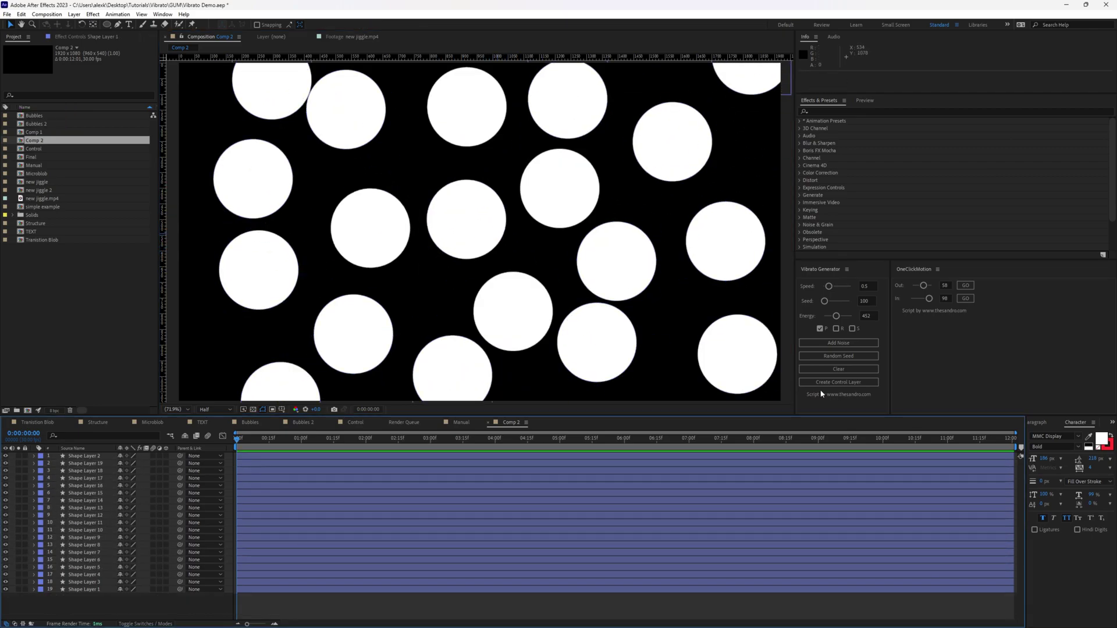
Create a control layer, add position noise to all the circle layers at once and preview the motion
left_click(826, 384)
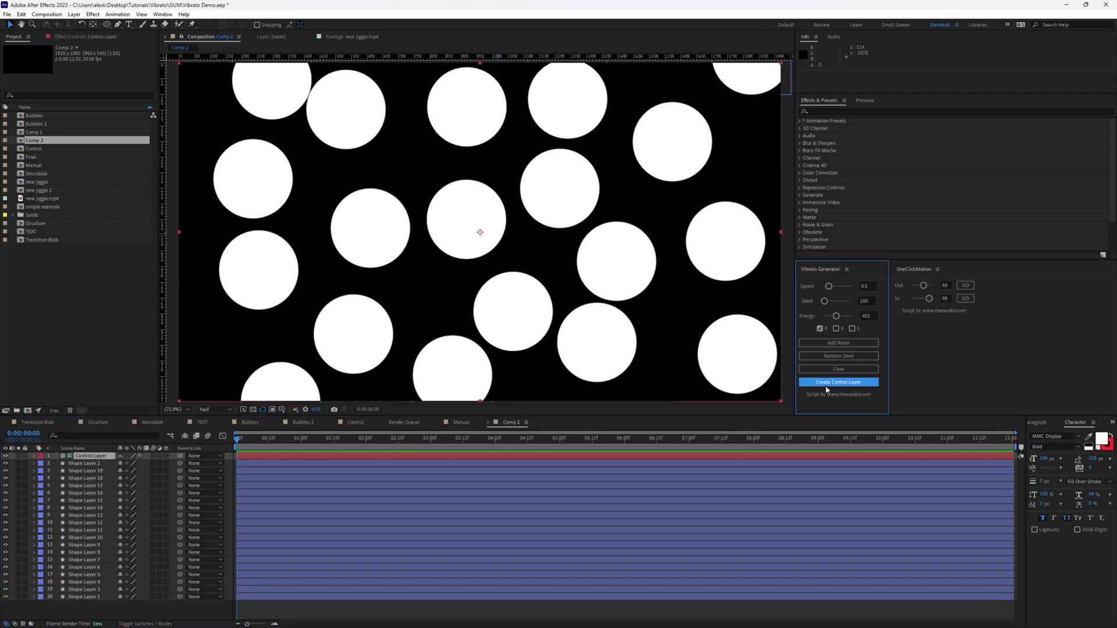
left_click(81, 463)
left_click(85, 597, "shift")
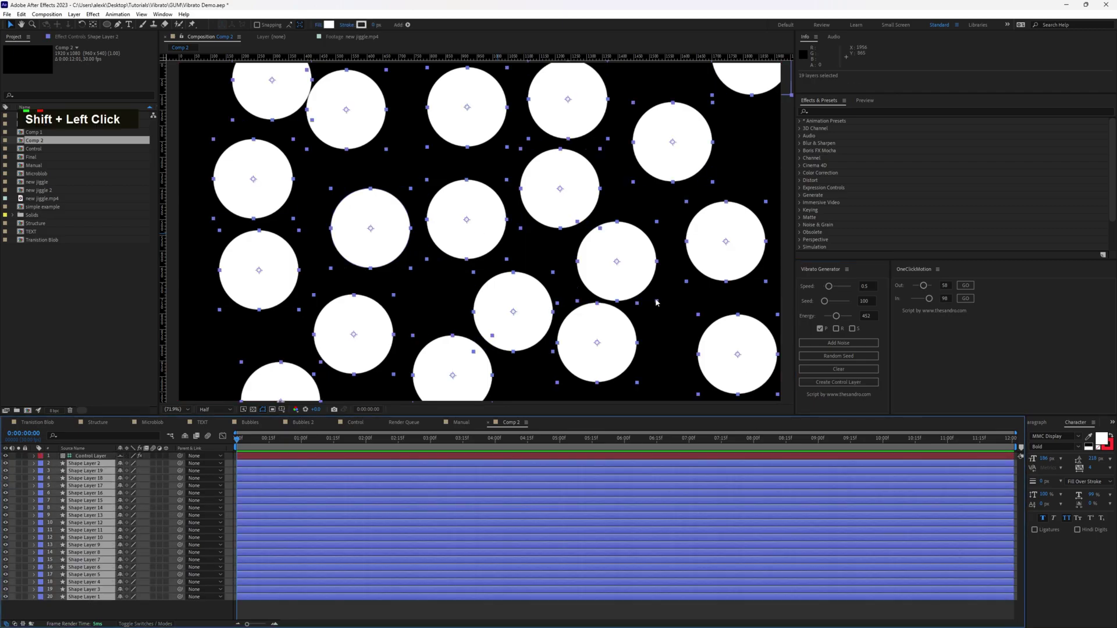
left_click(812, 349)
left_click(213, 460)
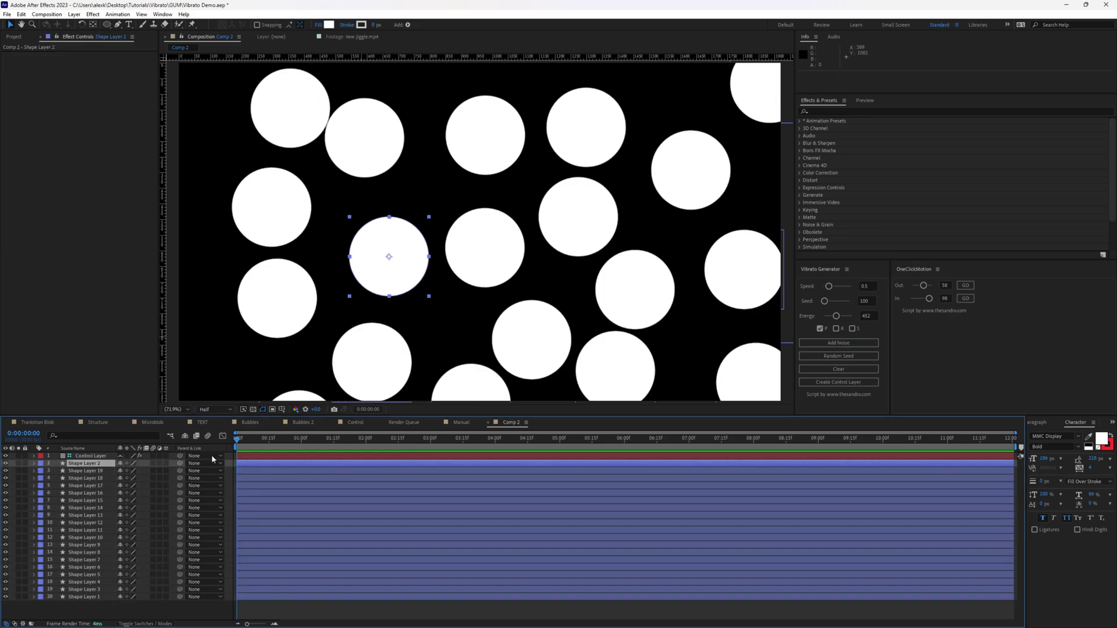
key("space")
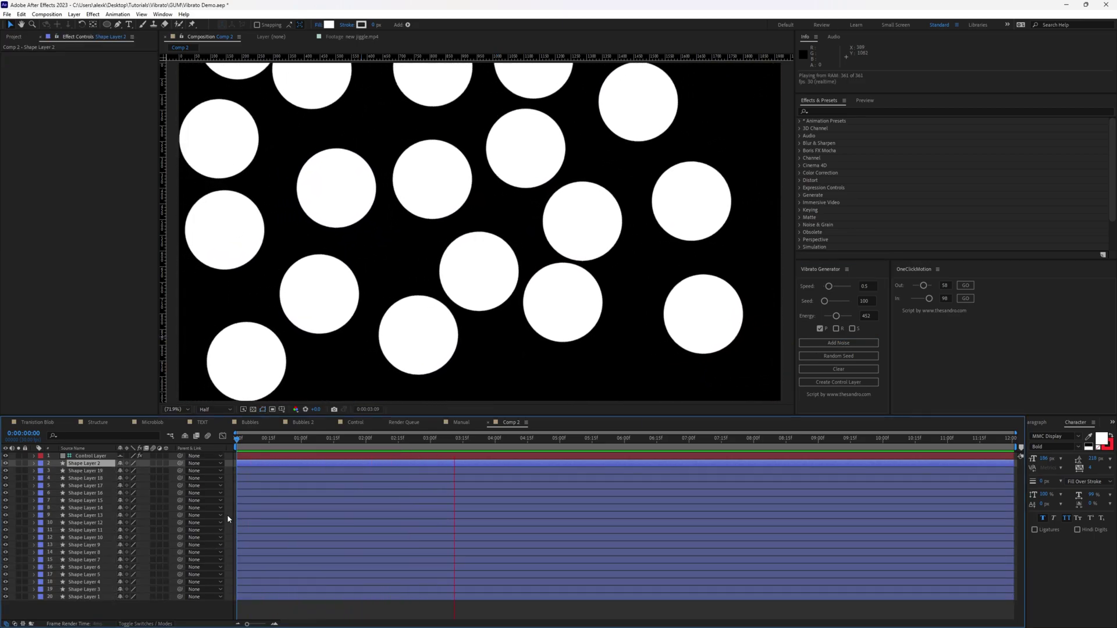
key("space")
Clear the noise from all the circle layers and deselect them
left_click(90, 598, "shift")
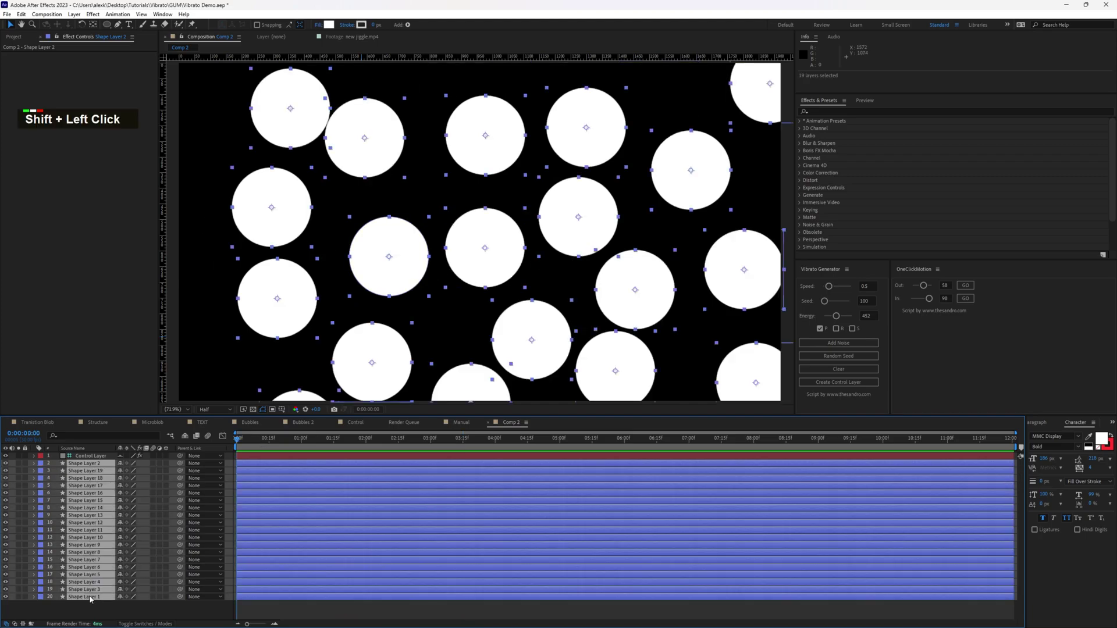
left_click(822, 369)
left_click(251, 595)
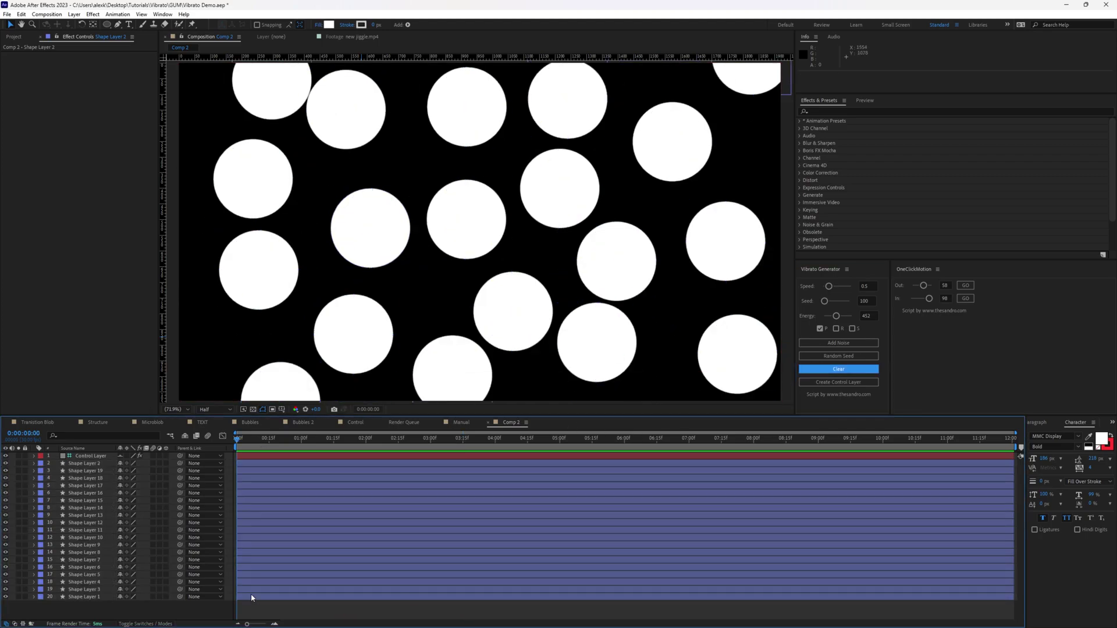
Add position noise to Shape Layer 2, and to Shape Layer 19 with its own seed of 195
left_click(260, 465)
left_click(846, 344)
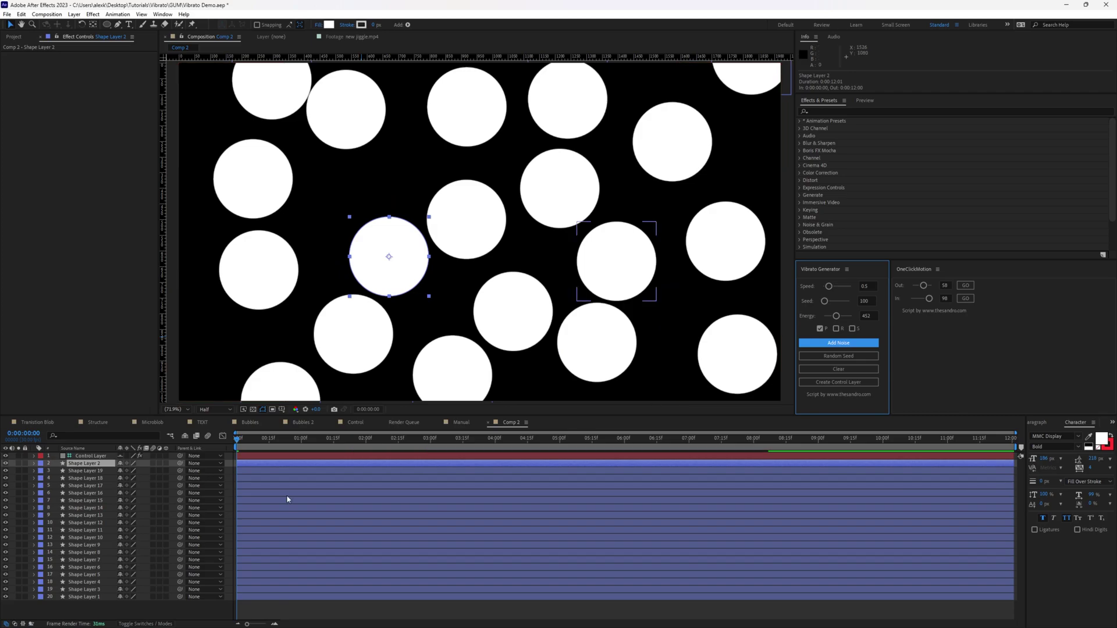
left_click(277, 471)
left_click(825, 302)
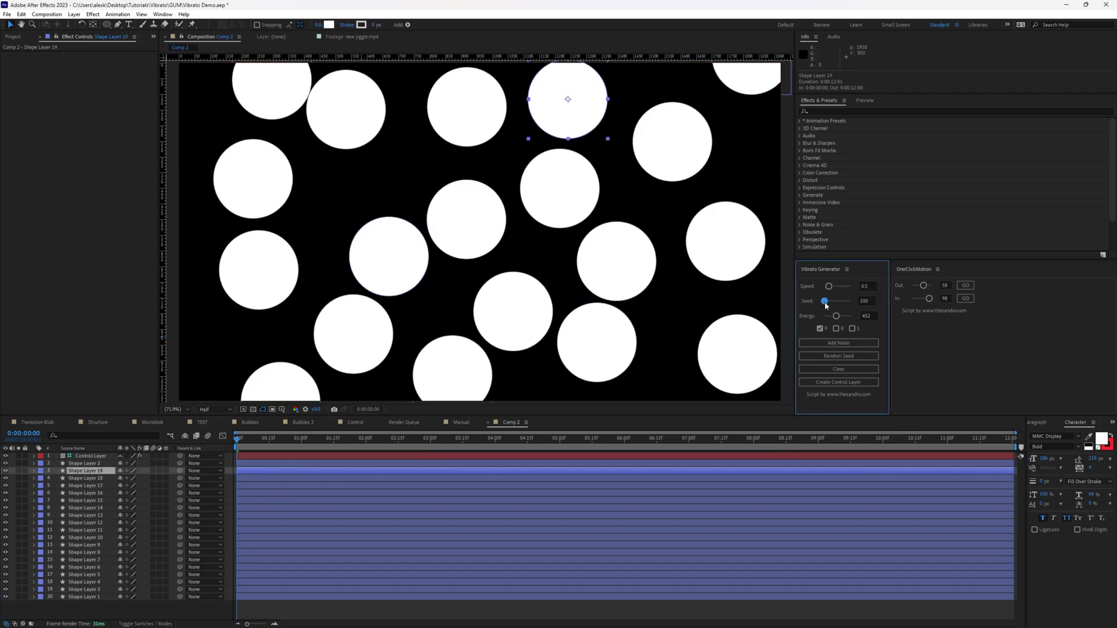
left_click(825, 345)
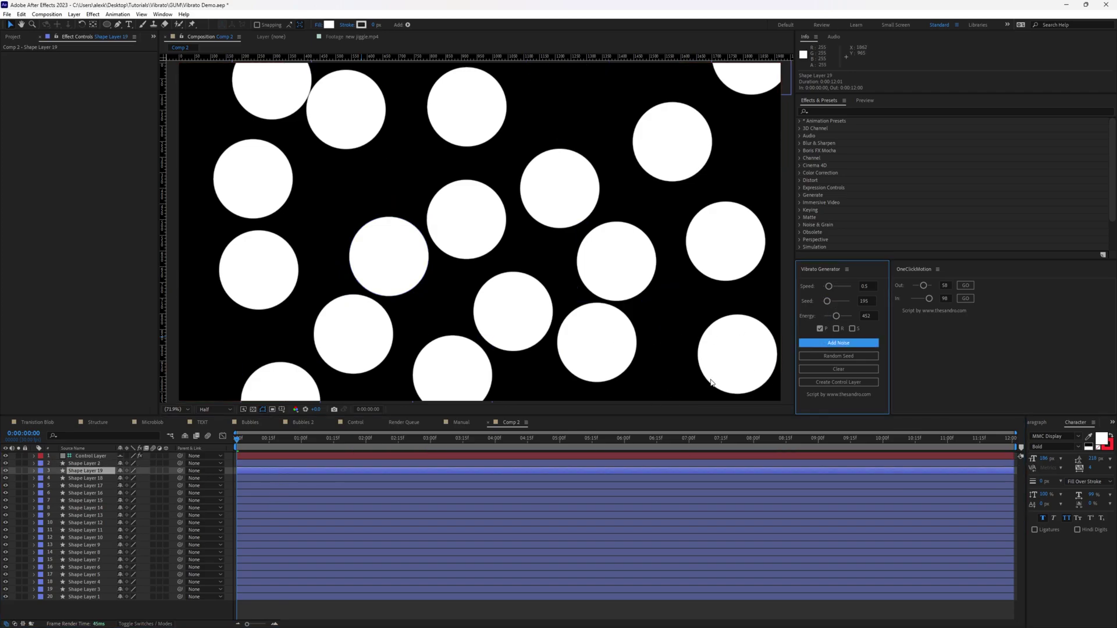
Add position noise with a seed of 243 to Shape Layer 18 and preview the motion from the start
left_click(308, 477)
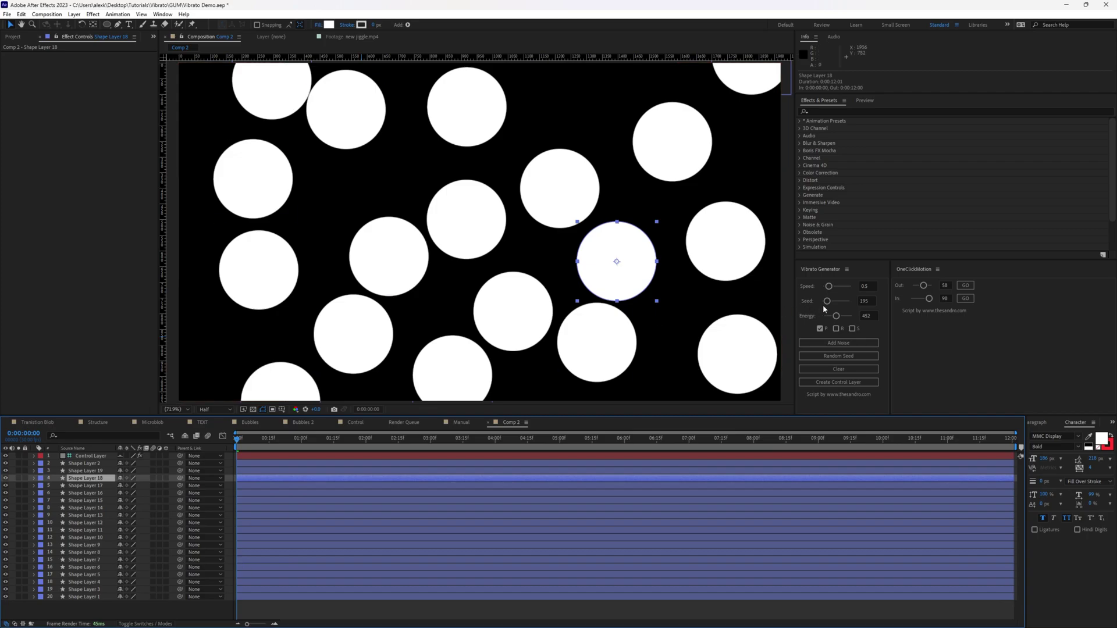
left_click_drag(826, 302, 830, 308)
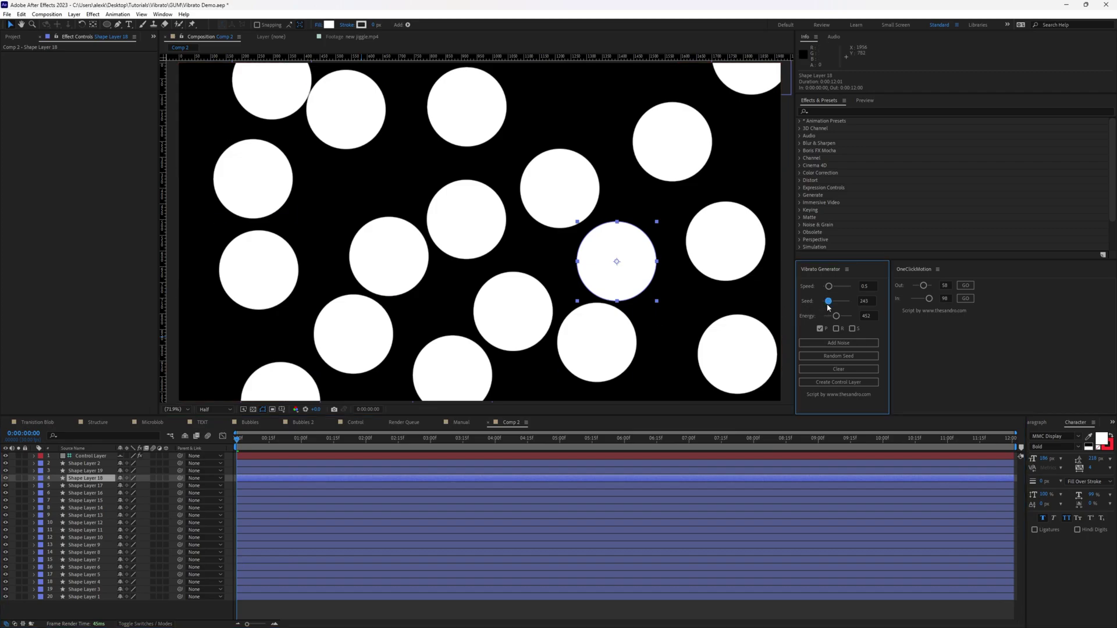
left_click(847, 344)
left_click(322, 448)
key("space")
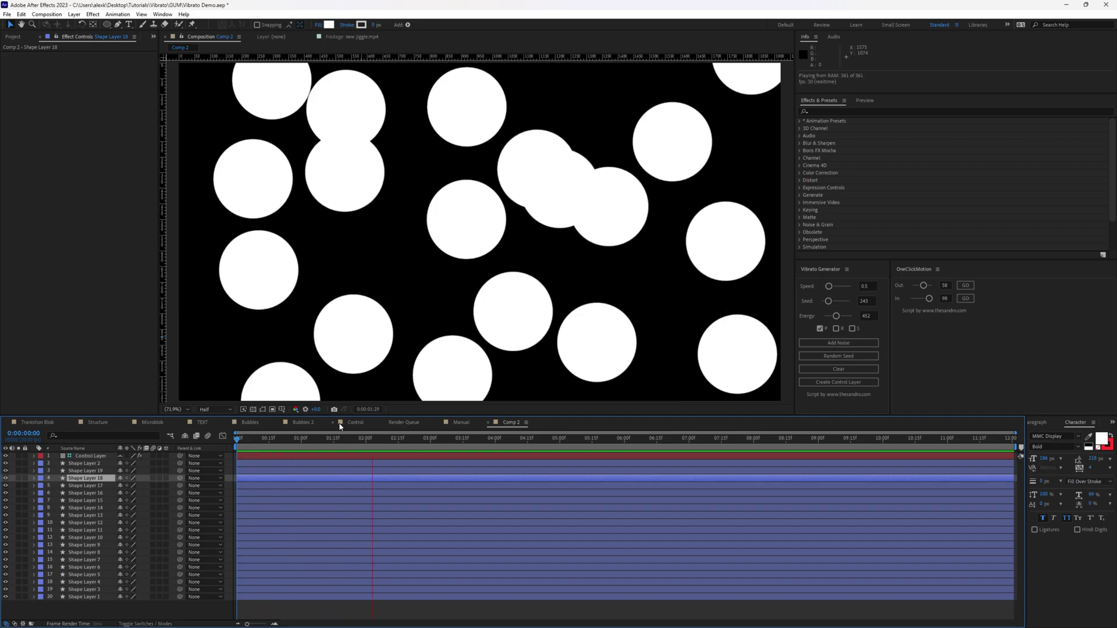
Add position noise with the same seed of 243 to all the circle layers at once and preview the motion
key("ctrl+a")
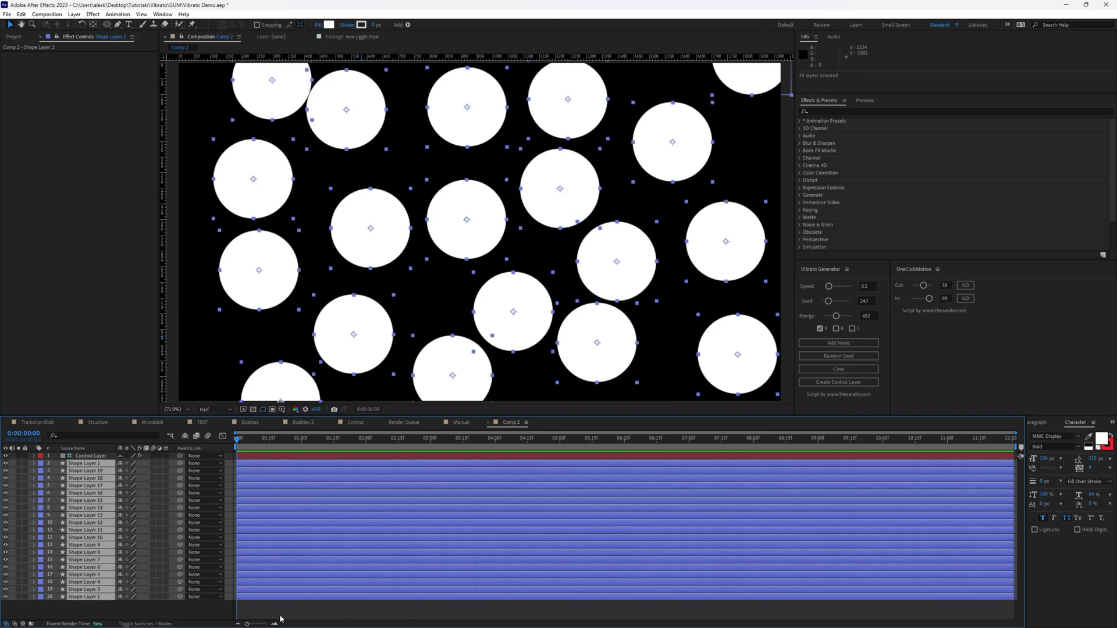
left_click(843, 342)
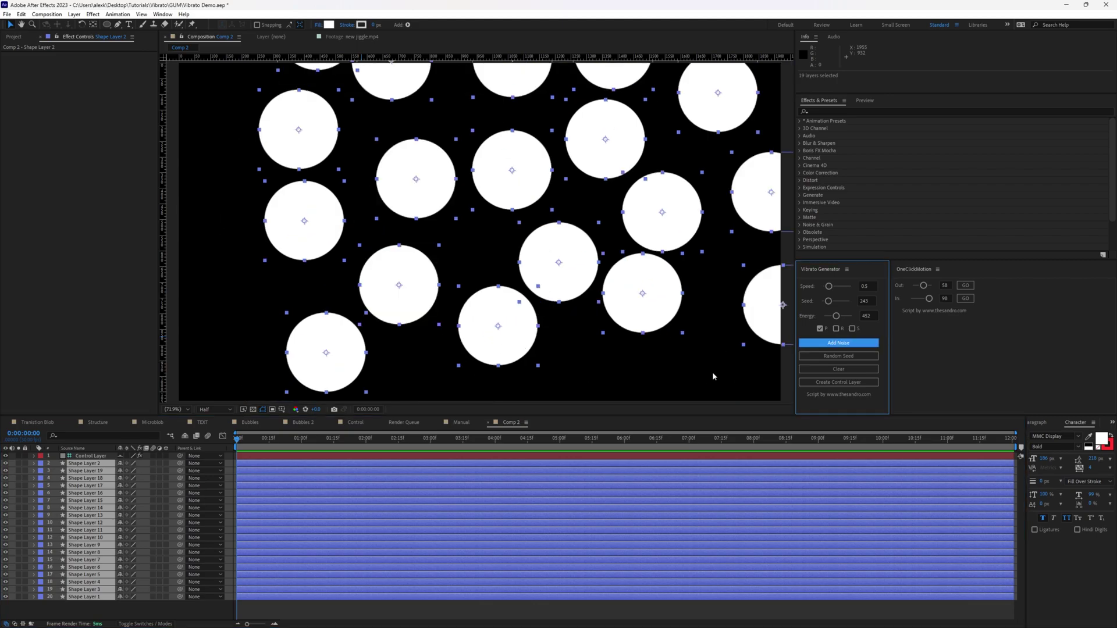
key("space")
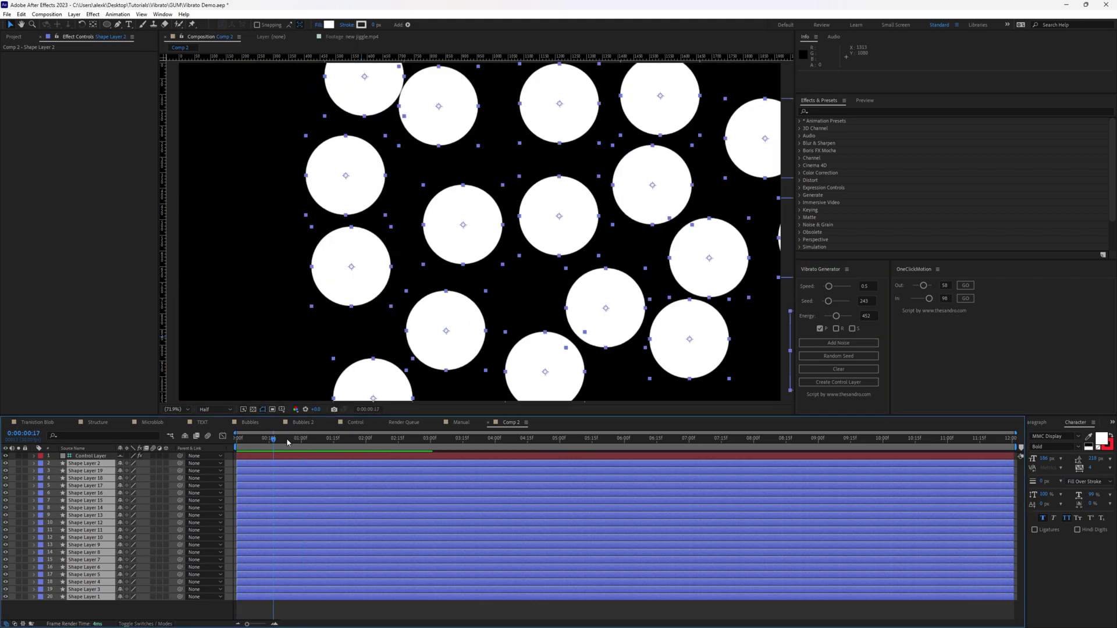
key("space")
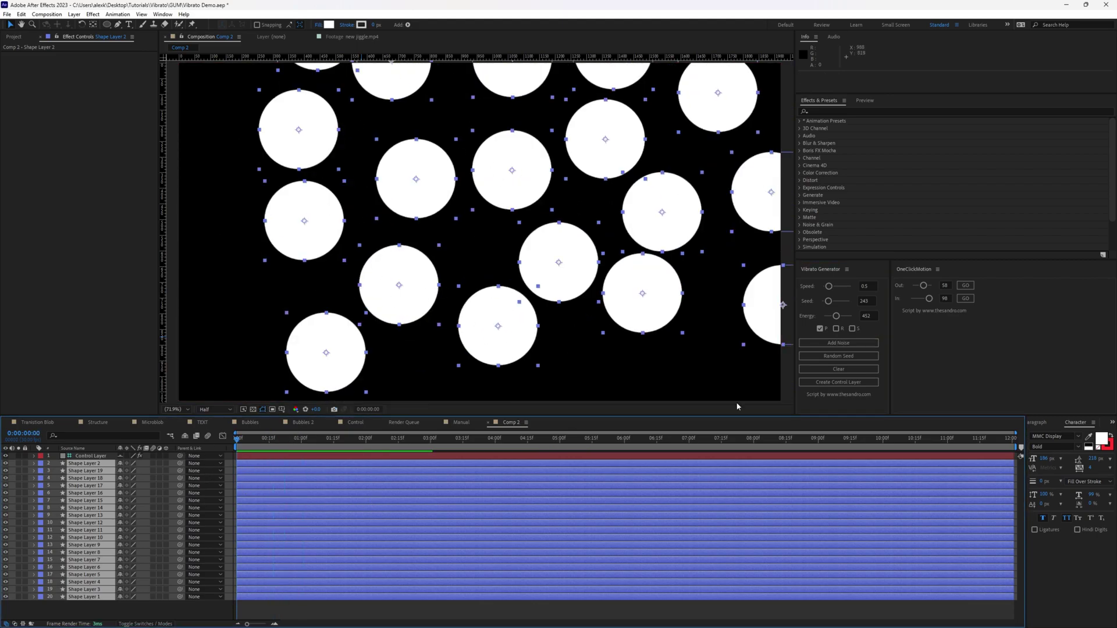
Give all the circle layers random seeds and preview the resulting motion
left_click(830, 356)
left_click(148, 465)
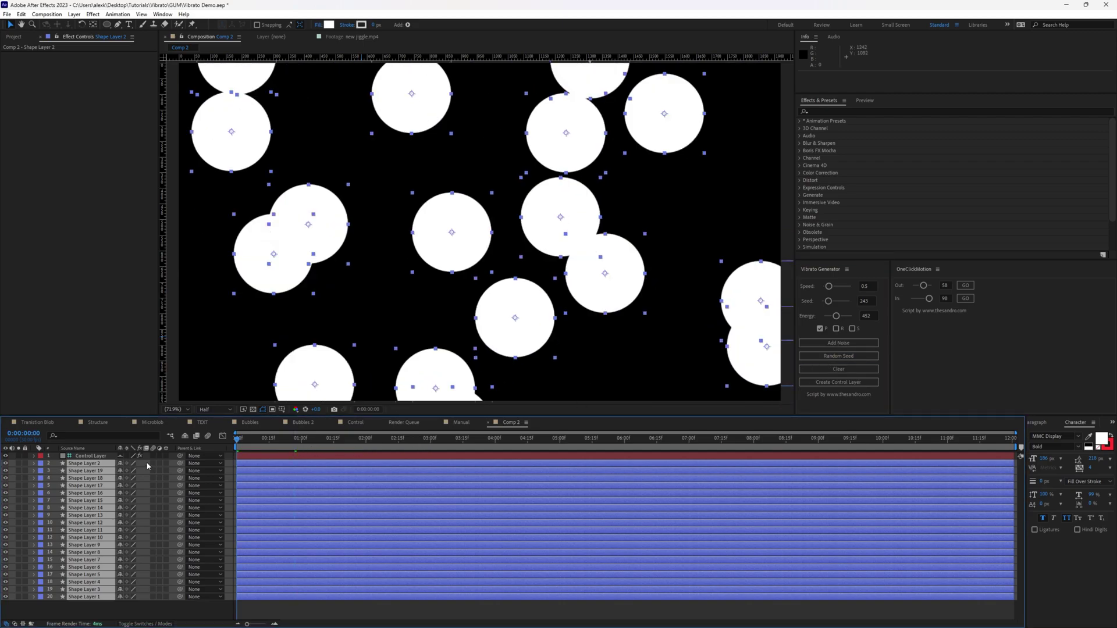
key("space")
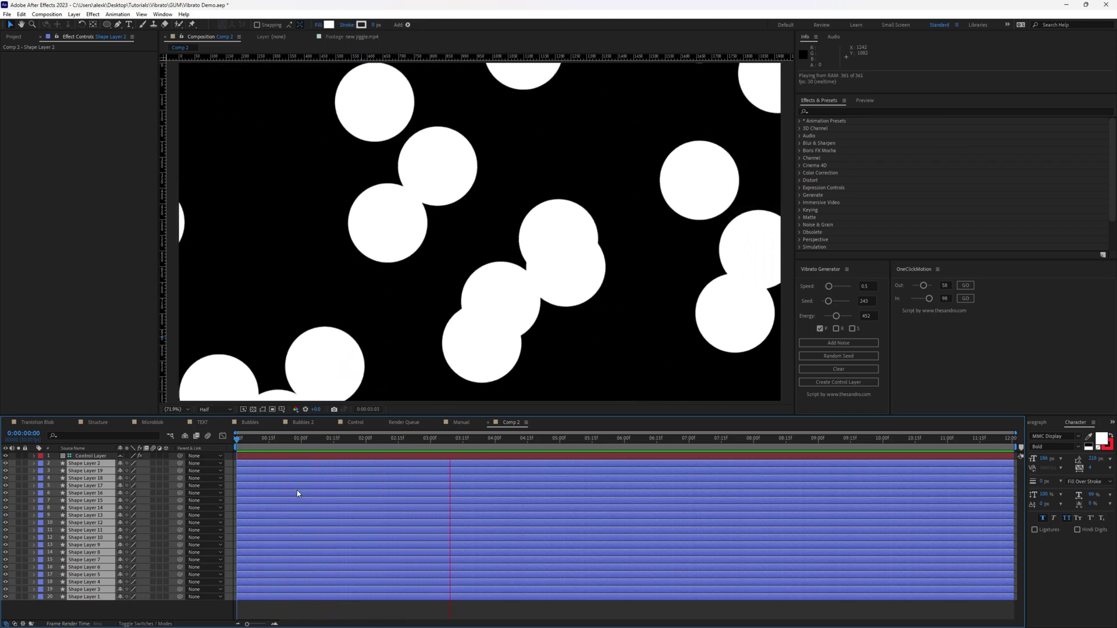
key("space")
key("space")
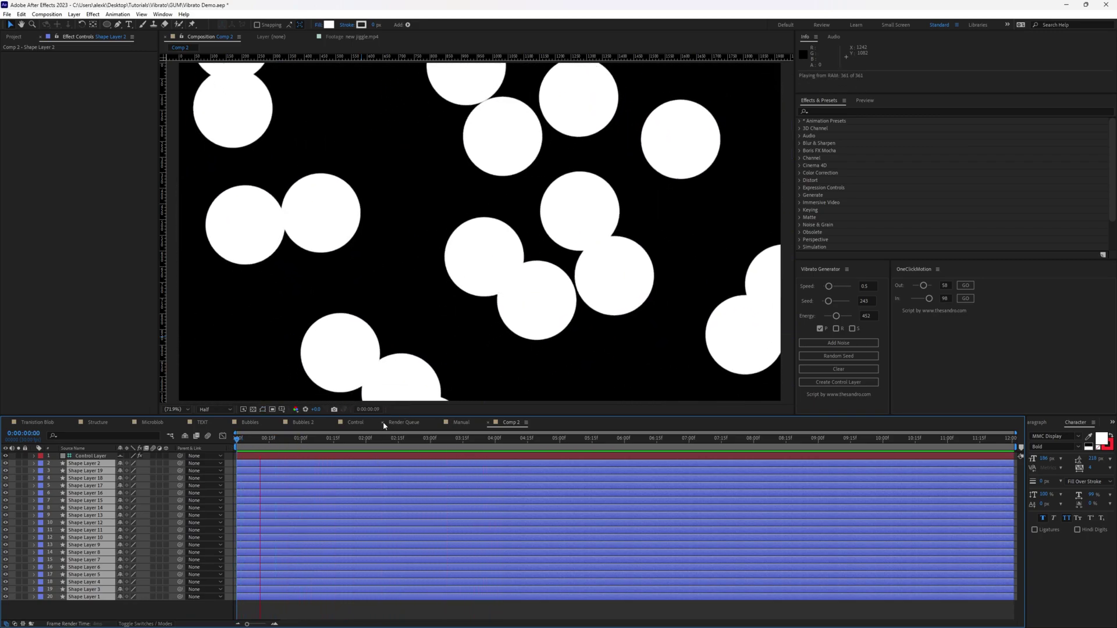
key("space")
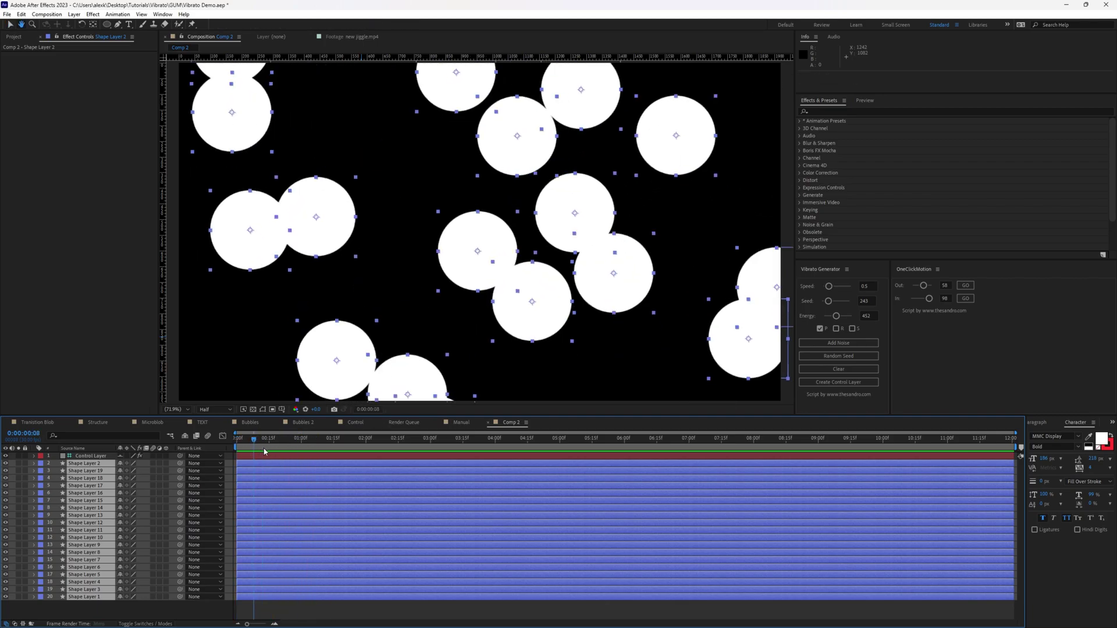
Examine the TEXT composition and its keyframed bubble layers, and preview the Bubbles composition it is built from
left_click(204, 422)
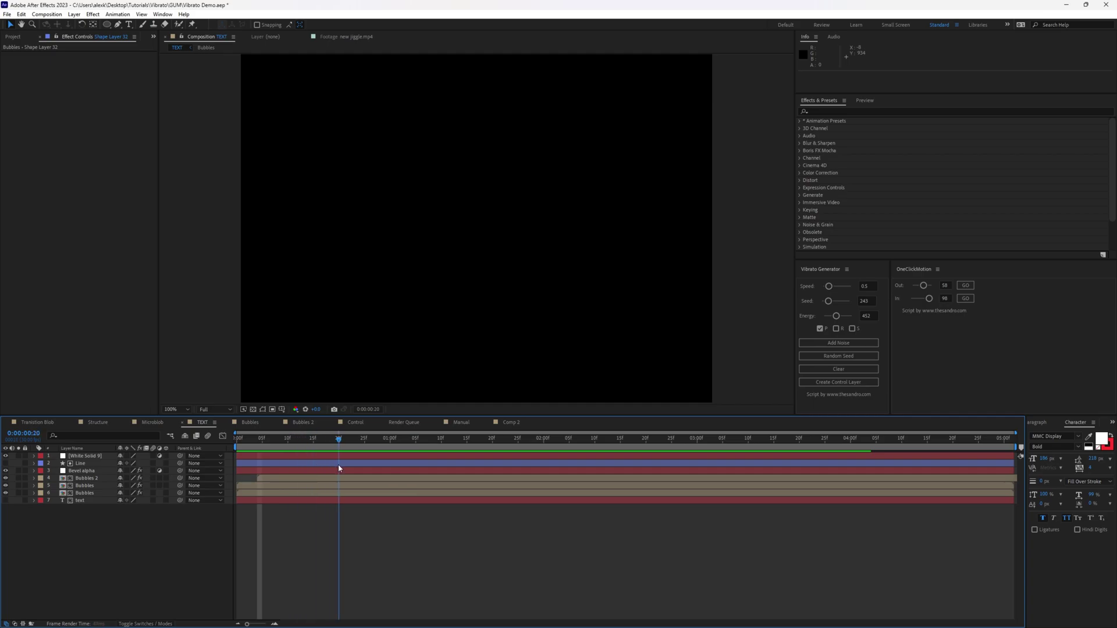
left_click_drag(339, 468, 560, 473)
left_click(85, 478)
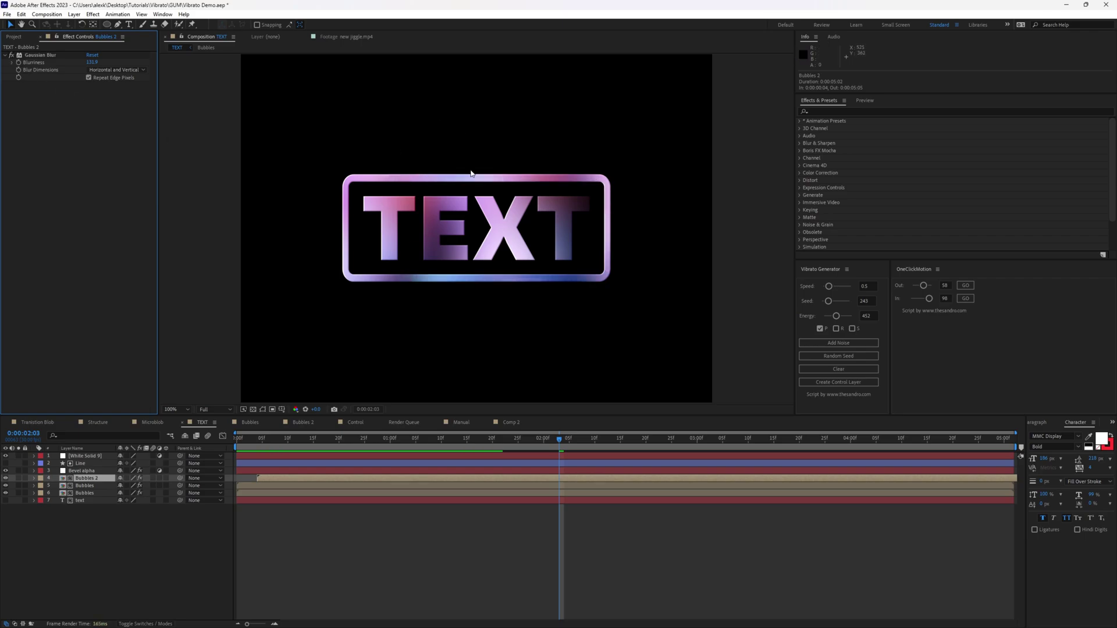
left_click(377, 441)
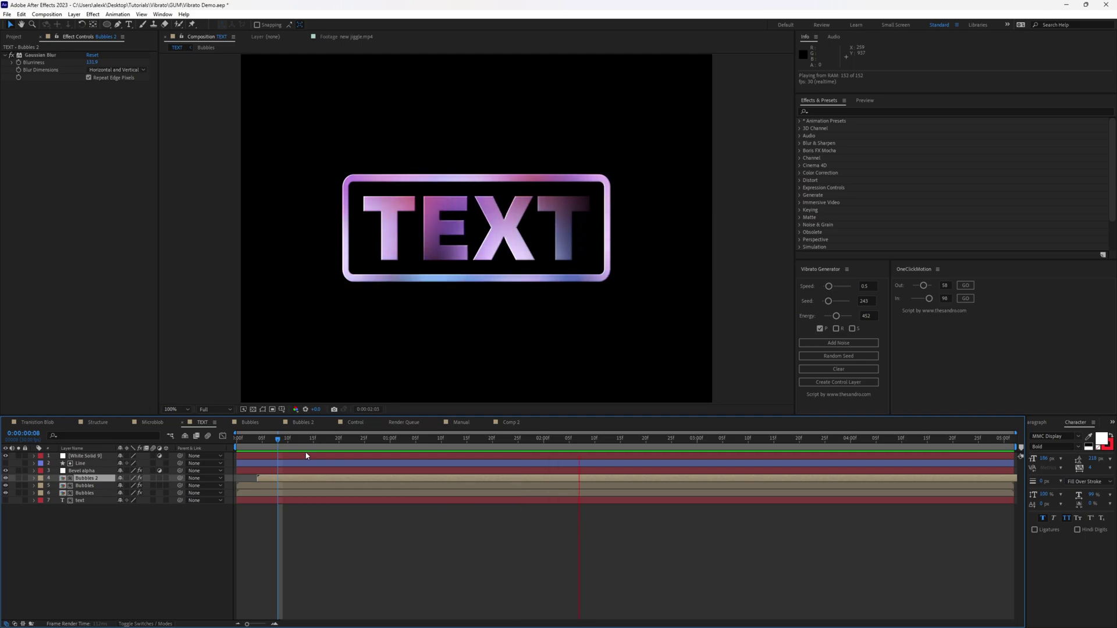
key("u")
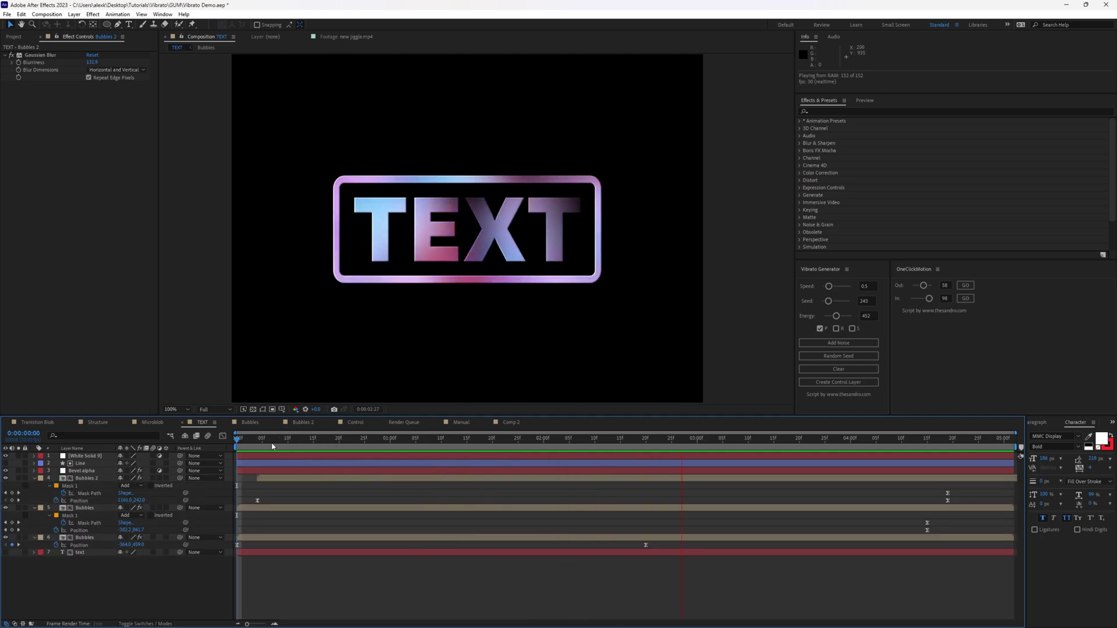
left_click(251, 423)
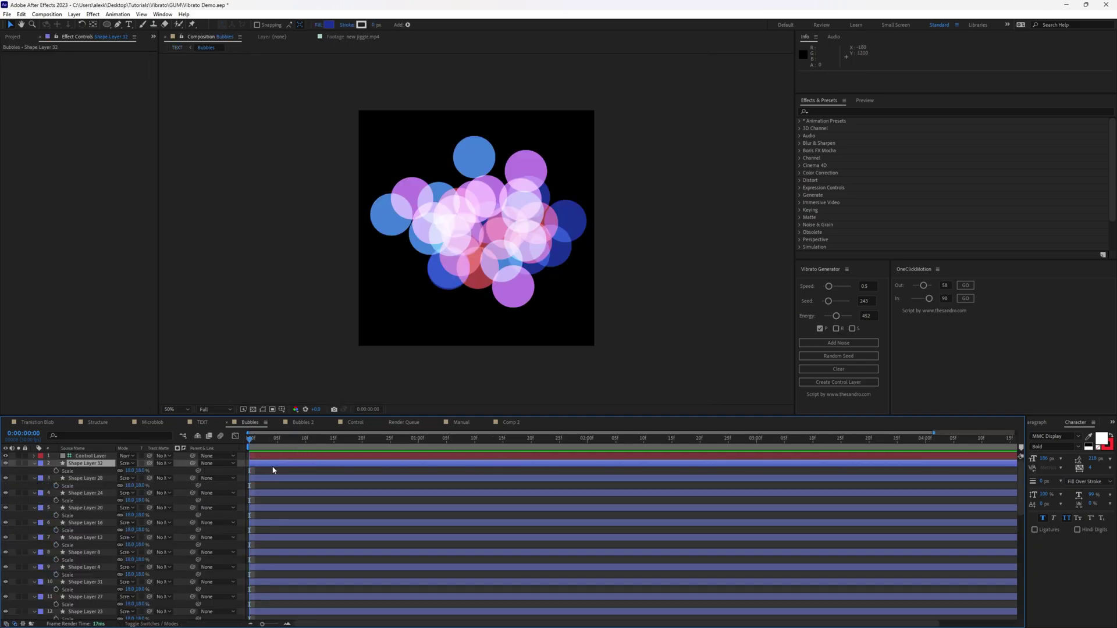
key("space")
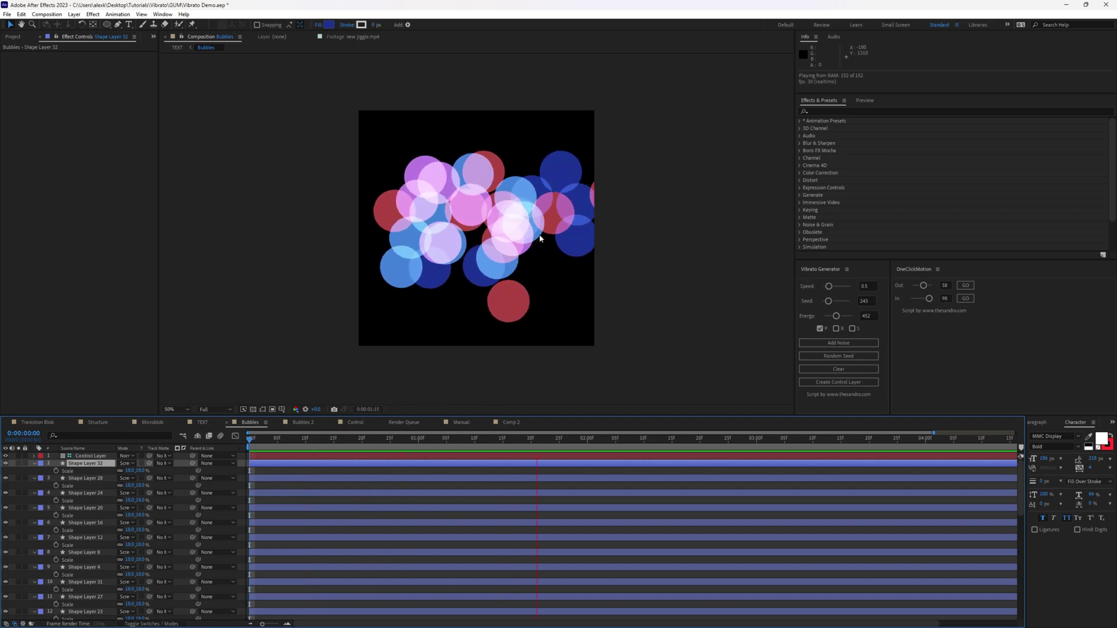
key("space")
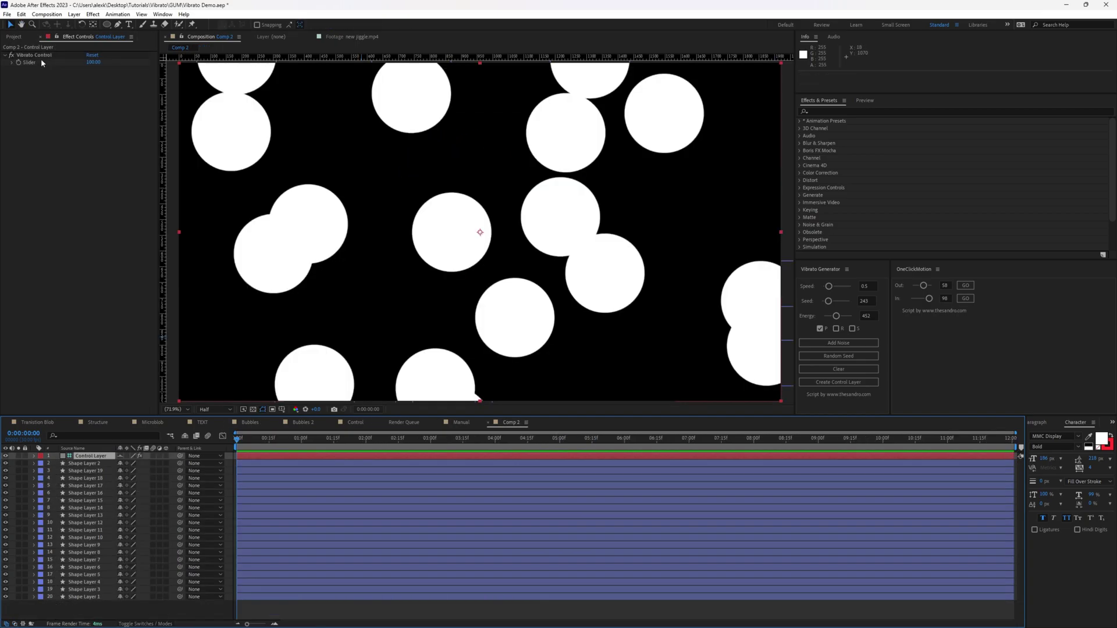
Keyframe the Control Layer's Vibrato Control slider in Comp 2 from 0 at the first frame to 100 at 0:00:00:23, and preview
left_click(37, 55)
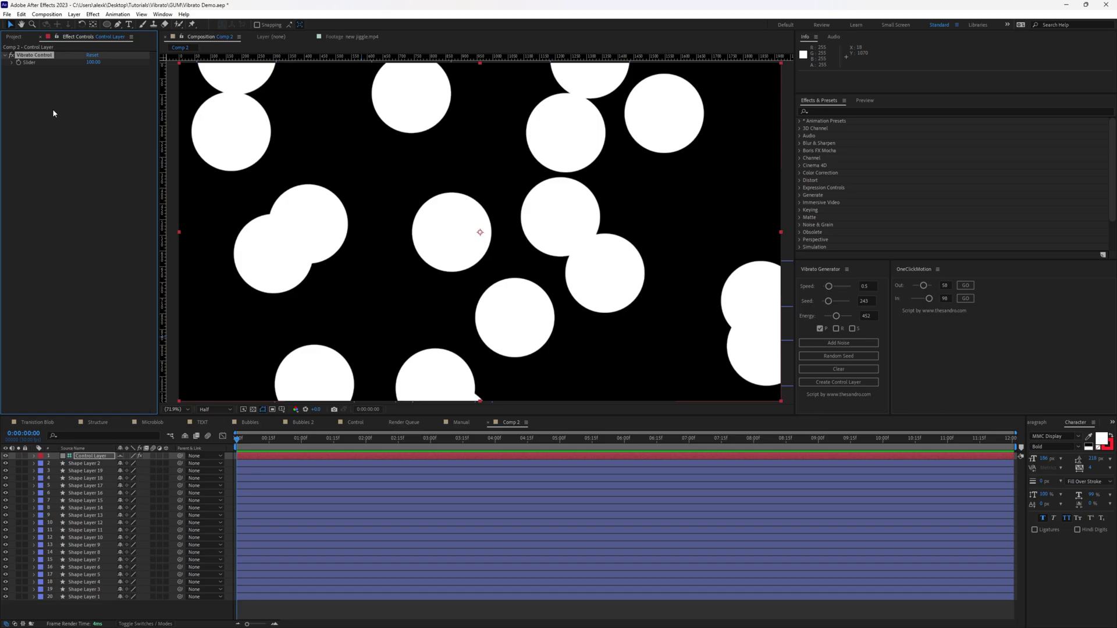
left_click(93, 62)
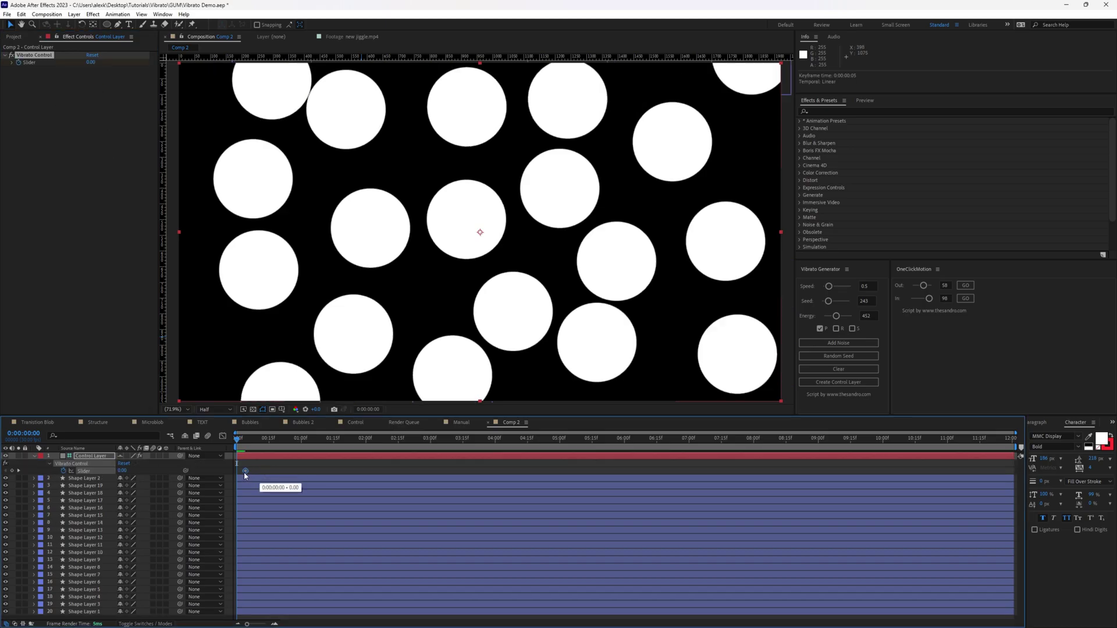
left_click_drag(245, 471, 287, 453)
left_click(93, 63)
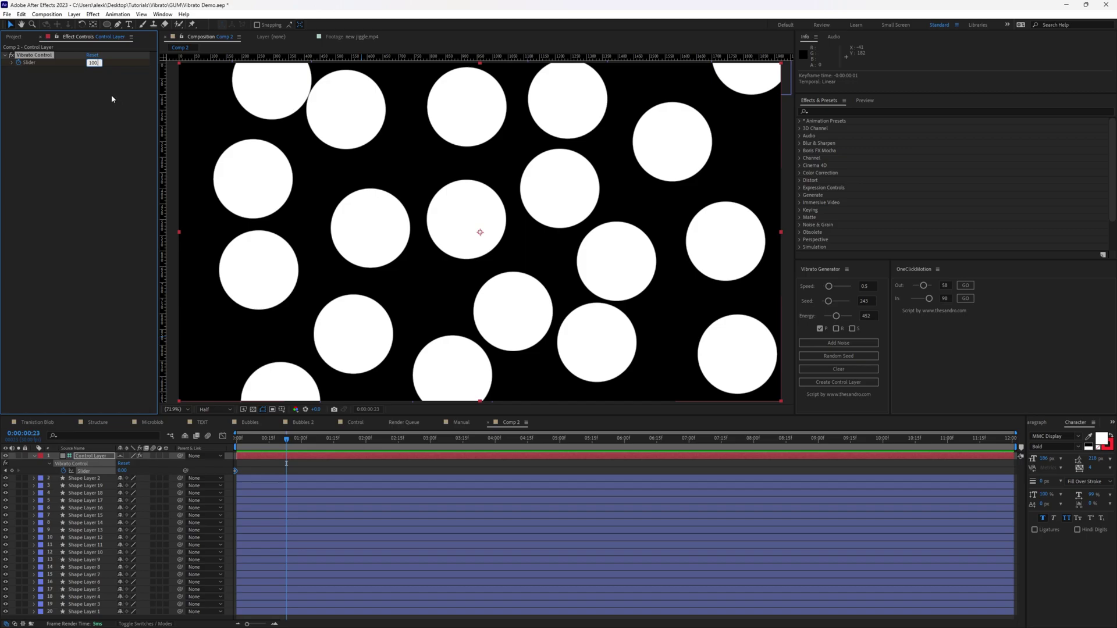
key("Return")
key("Home")
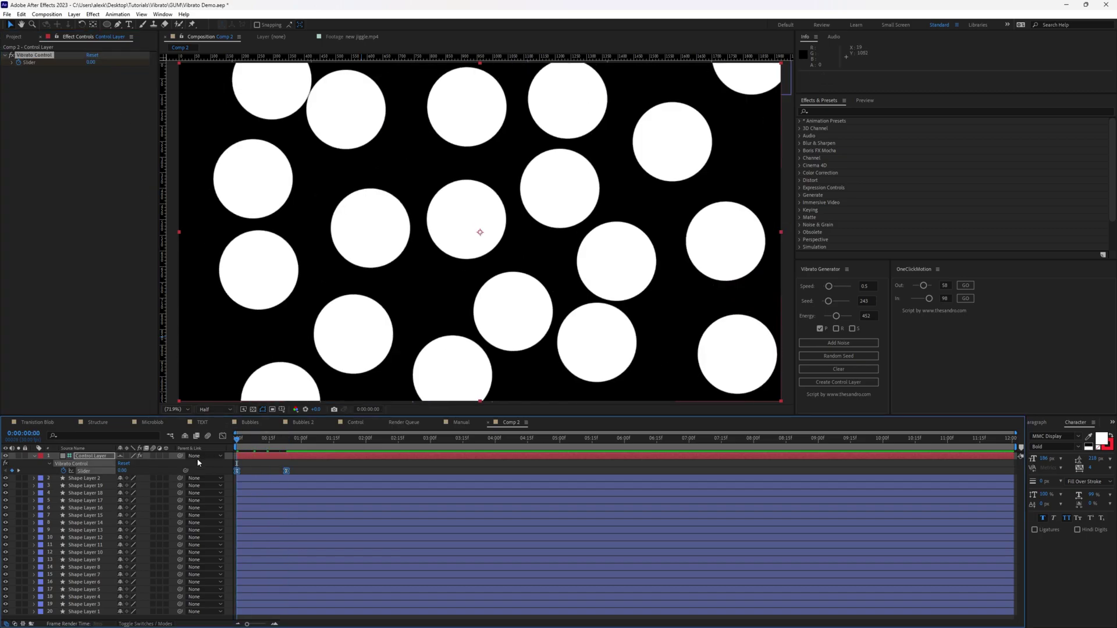
key("space")
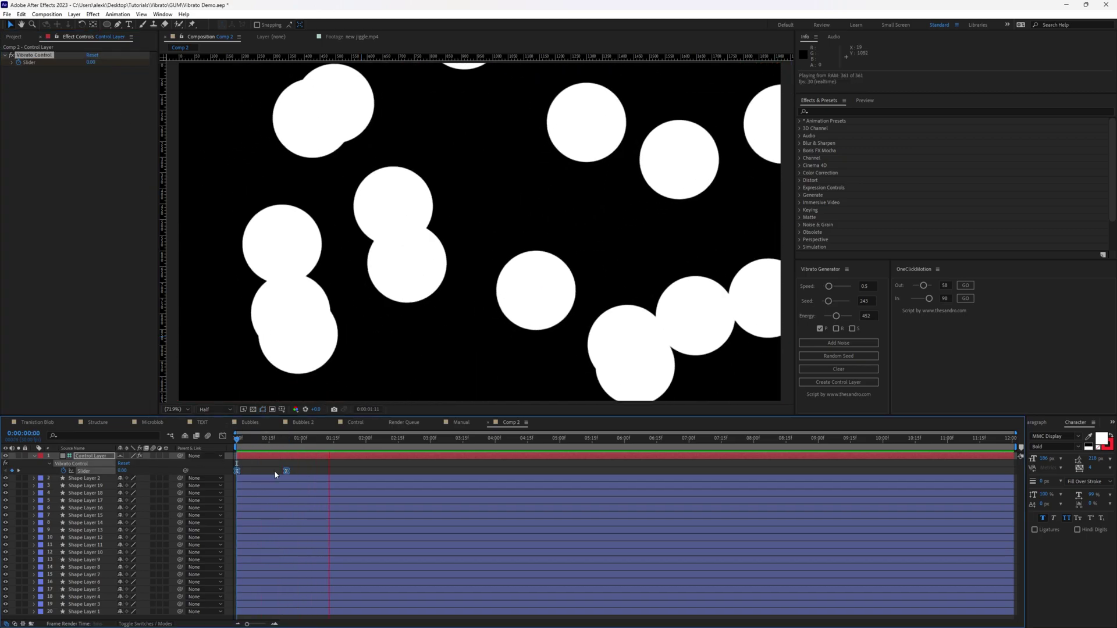
Keyframe the Vibrato Control slider from 100 down to 0 at 0:00:04:03 and preview the motion settling
key("ctrl+z")
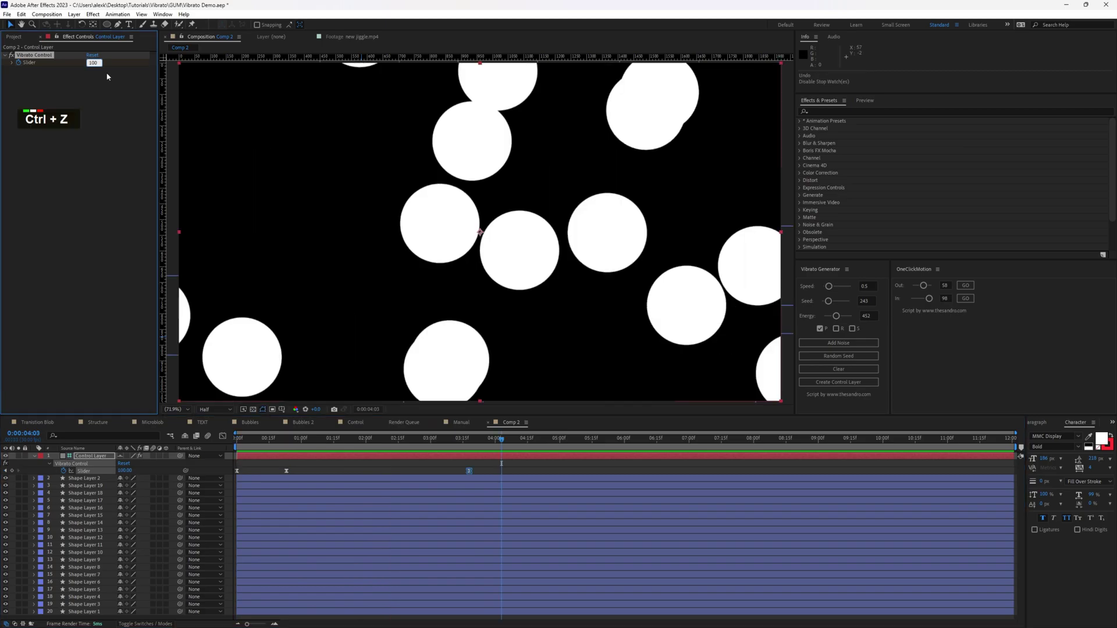
key("ctrl+a")
type("0")
key("Return")
left_click(465, 440)
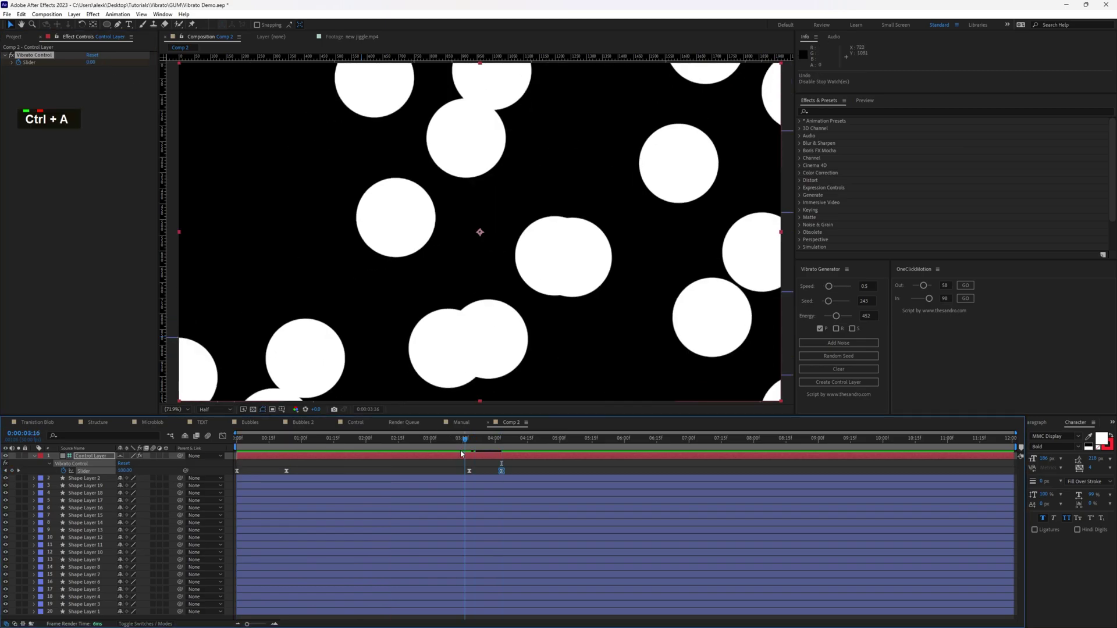
left_click_drag(461, 454, 459, 454)
key("space")
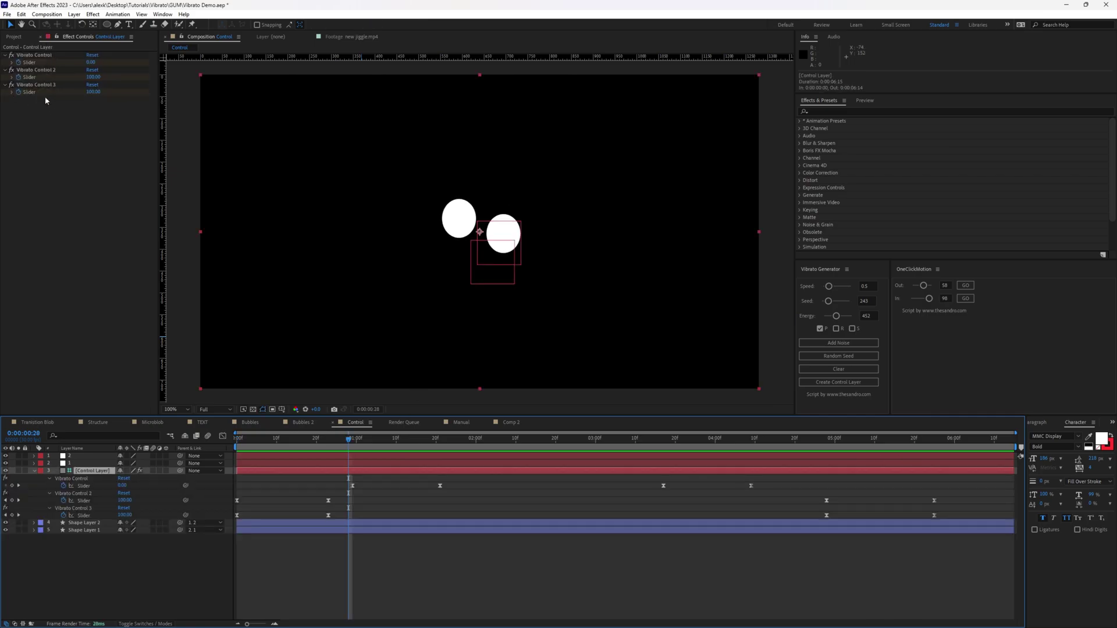
Remove the slider keyframes from all three Vibrato Control effects in the Control composition and preview it without motion
left_click(45, 71)
left_click(46, 85)
left_click(48, 70)
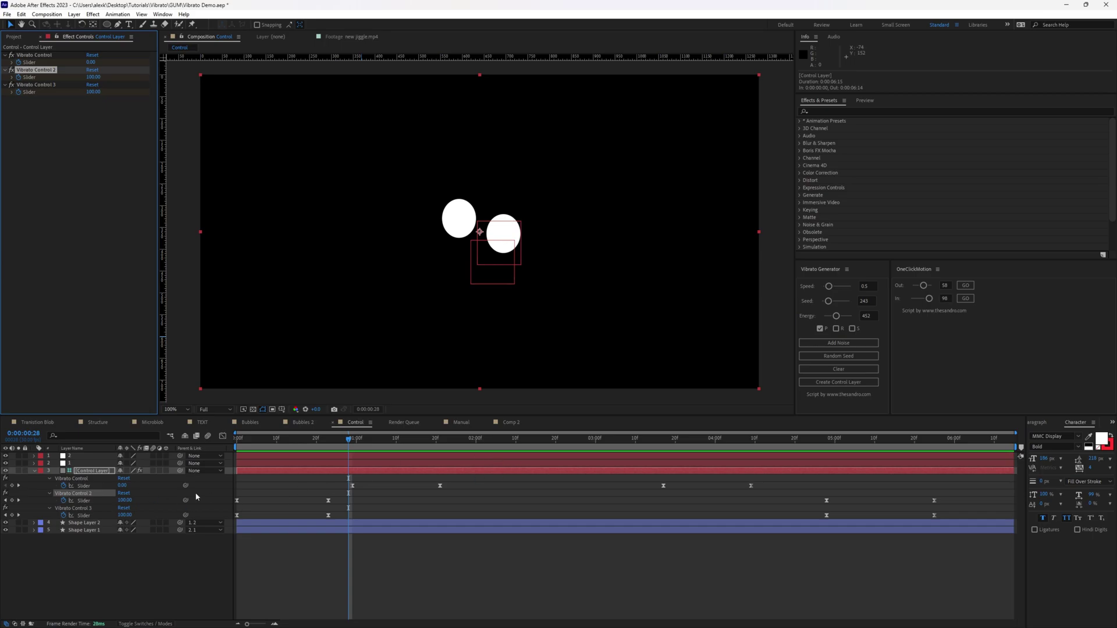
key("Home")
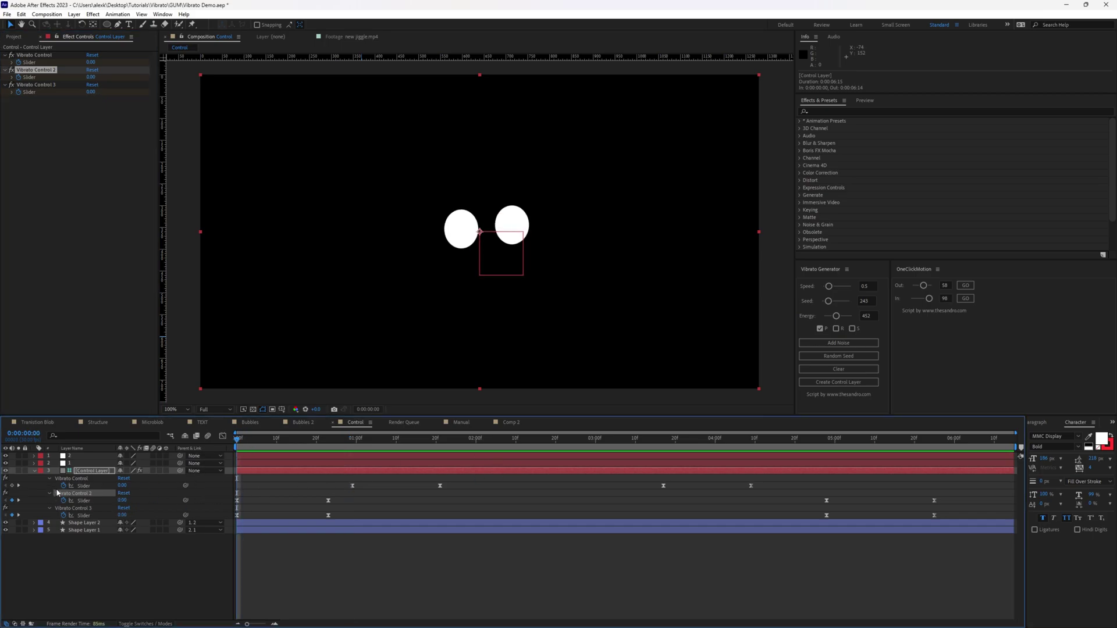
left_click_drag(63, 486, 67, 519)
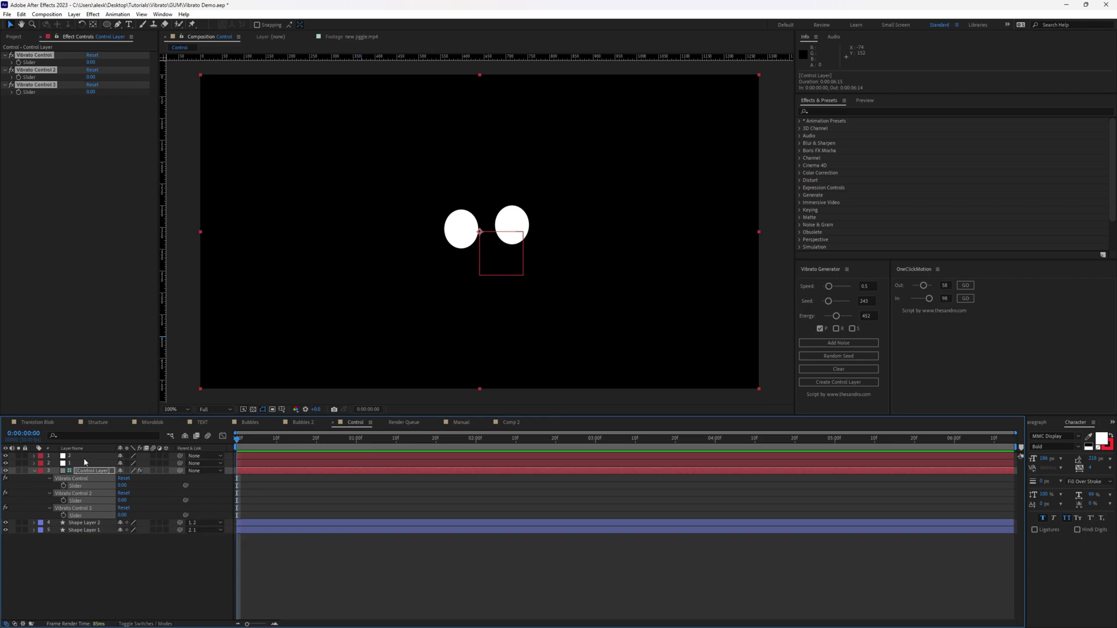
key("u")
key("space")
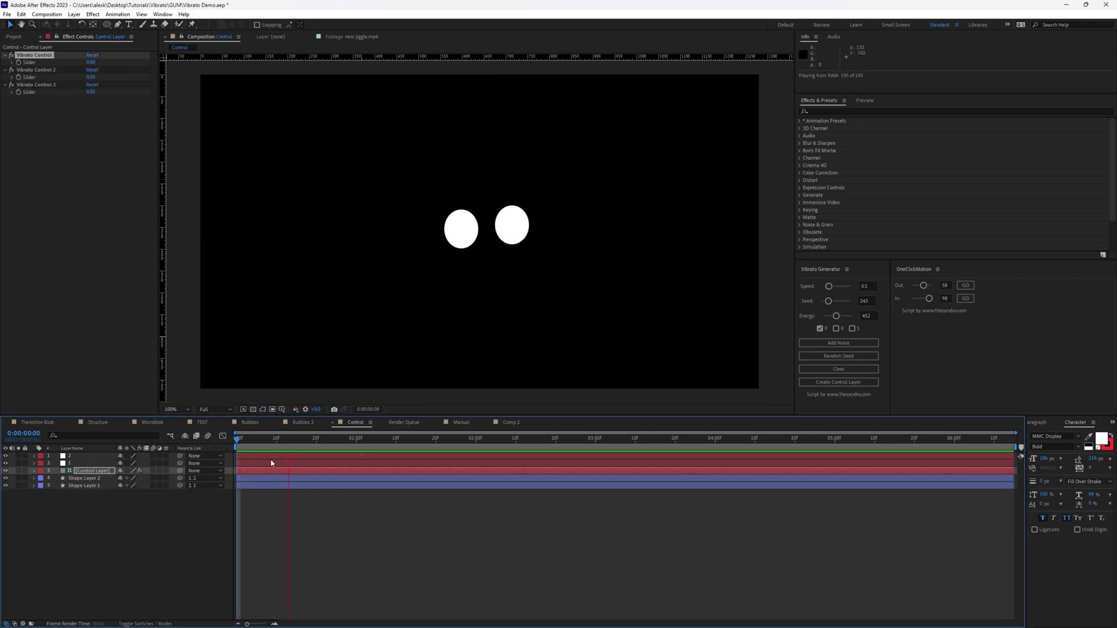
key("space")
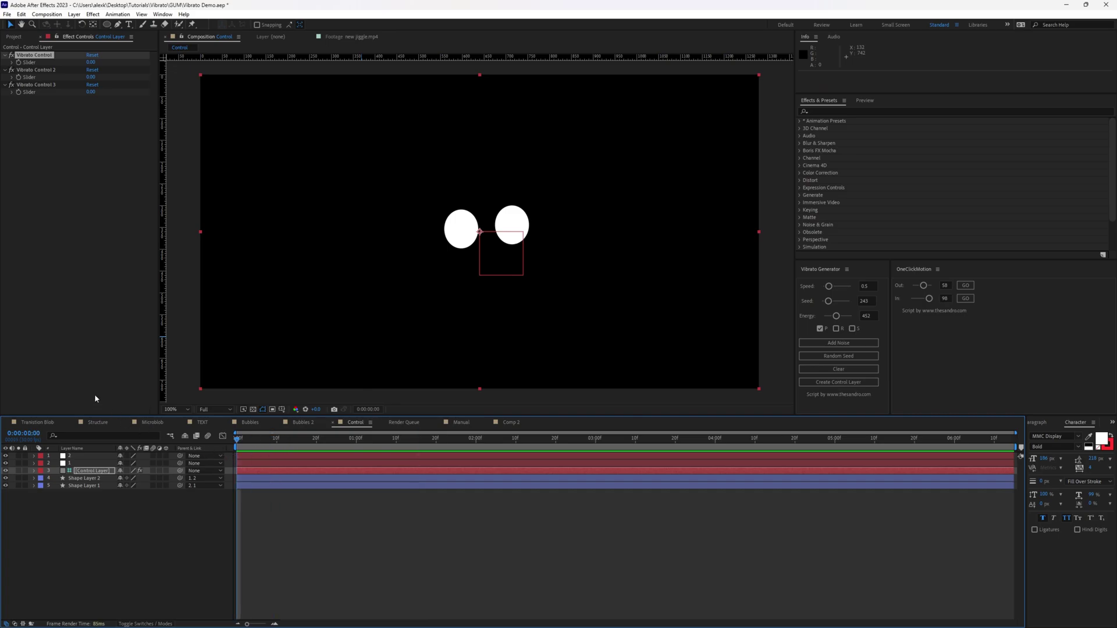
Delete the Vibrato Control 2 and 3 effects, set the remaining Vibrato Control slider to 100 and preview the motion
left_click(36, 70)
left_click(37, 85, "shift")
key("Delete")
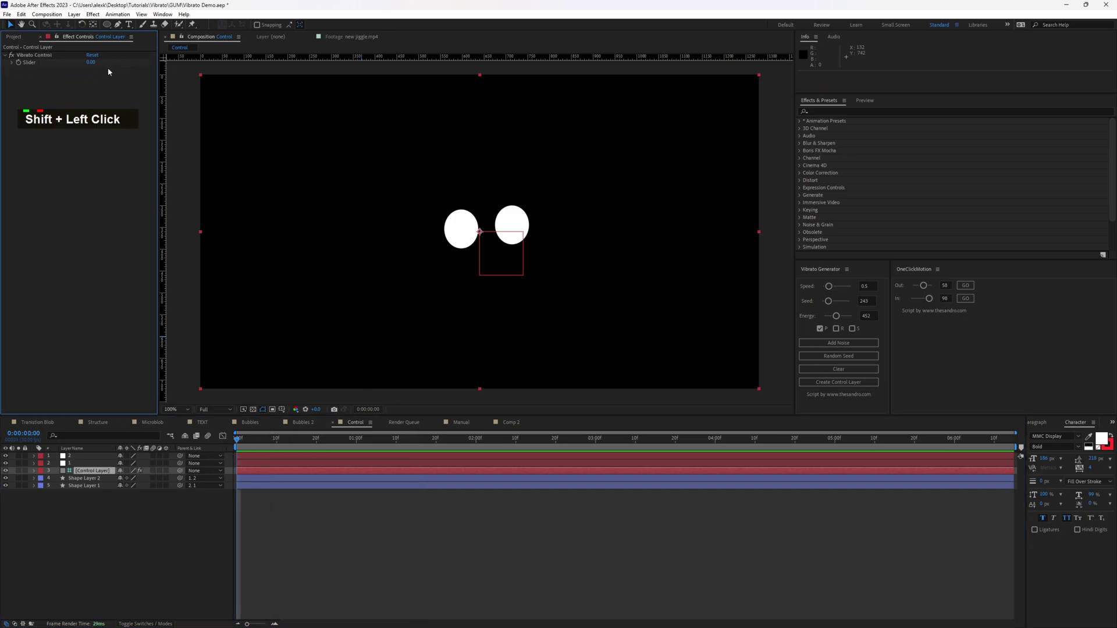
left_click(90, 62)
type("100")
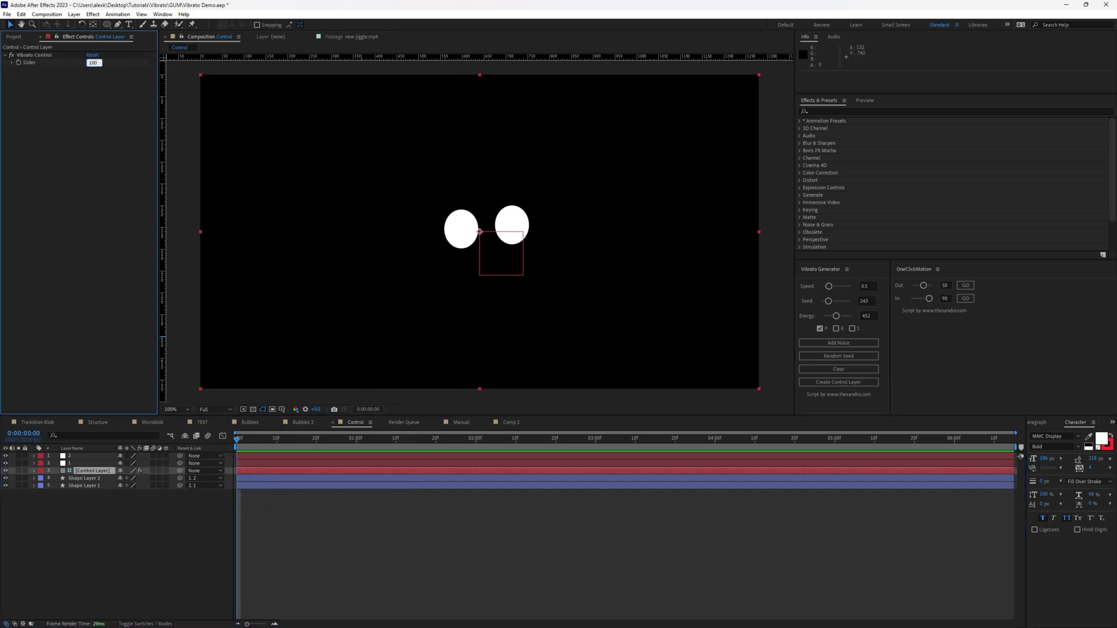
key("Return")
key("space")
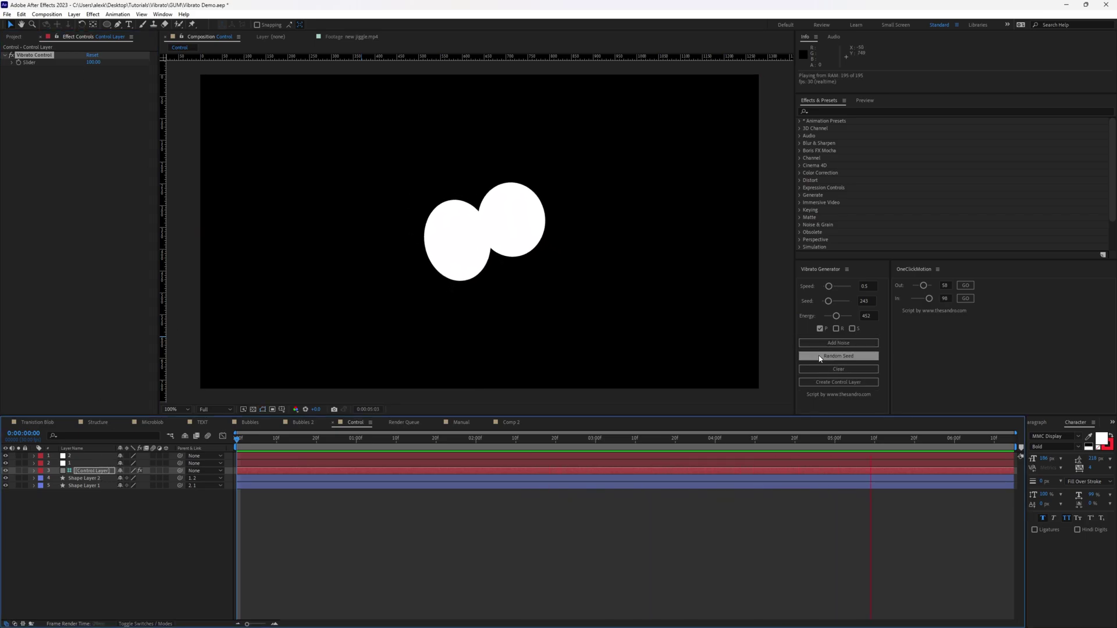
Go through the nulls, the Control Layer and the two shape layers of the Control composition to examine the setup
left_click(80, 458)
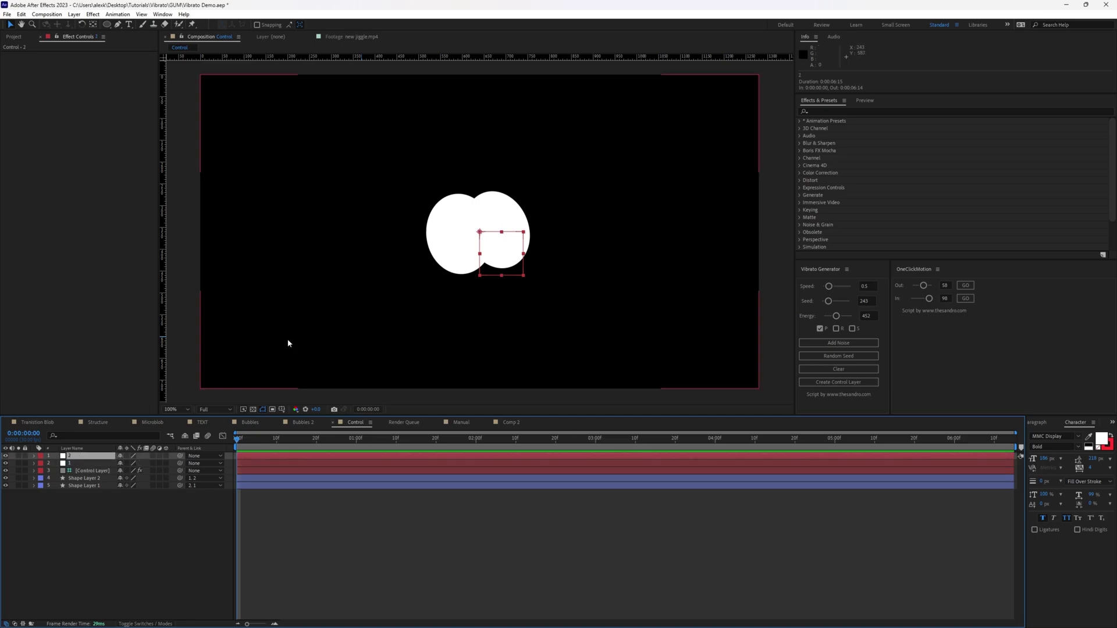
left_click(93, 465)
left_click(84, 485)
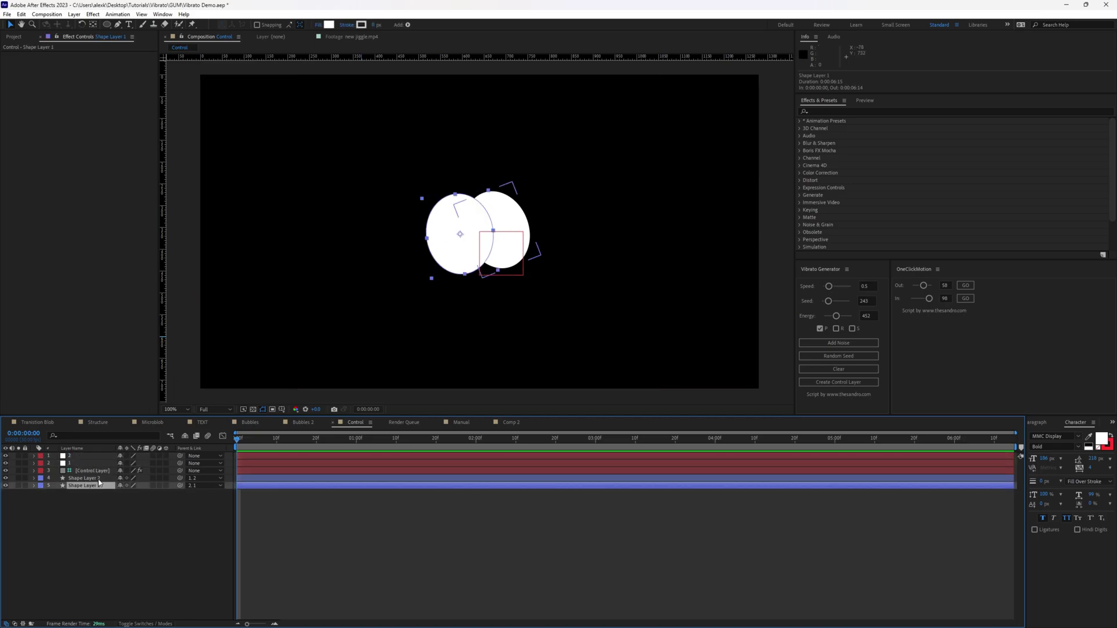
left_click(73, 464)
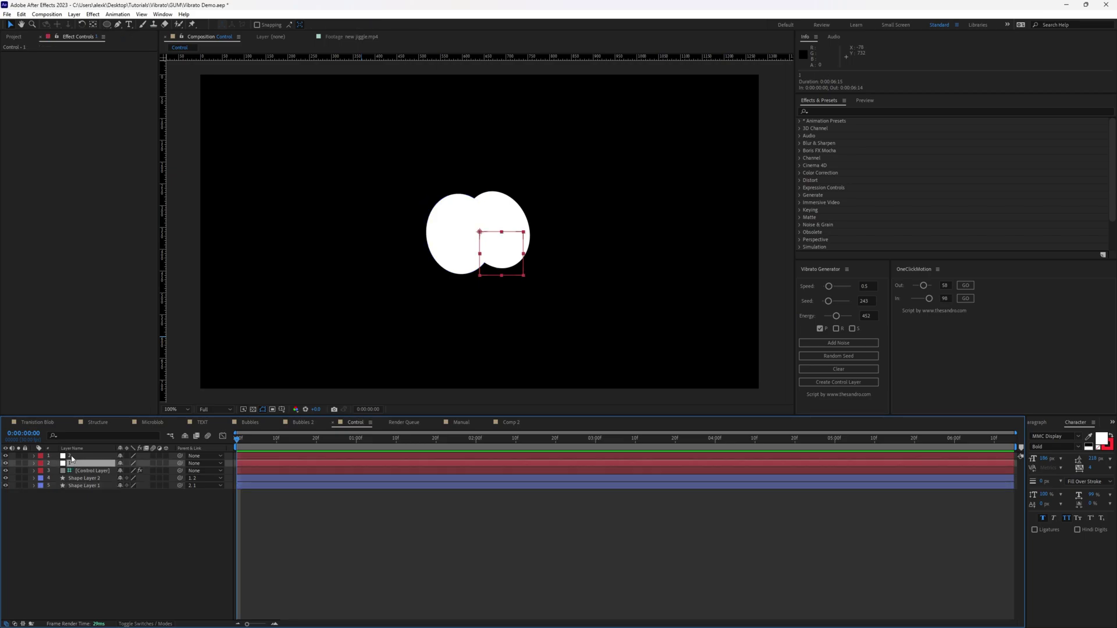
left_click(71, 457)
left_click(76, 471)
left_click(78, 479)
left_click(84, 486, "shift")
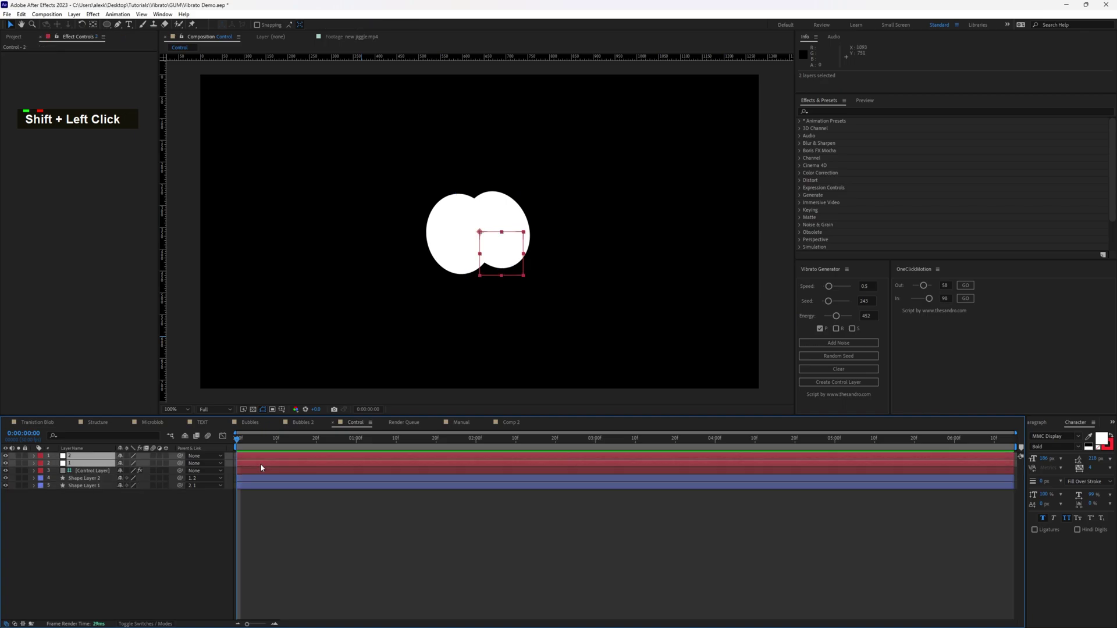
Reveal the position expressions of nulls 1 and 2 and compare the referenced control effect with the effects on the Control Layer
key("e")
key("e")
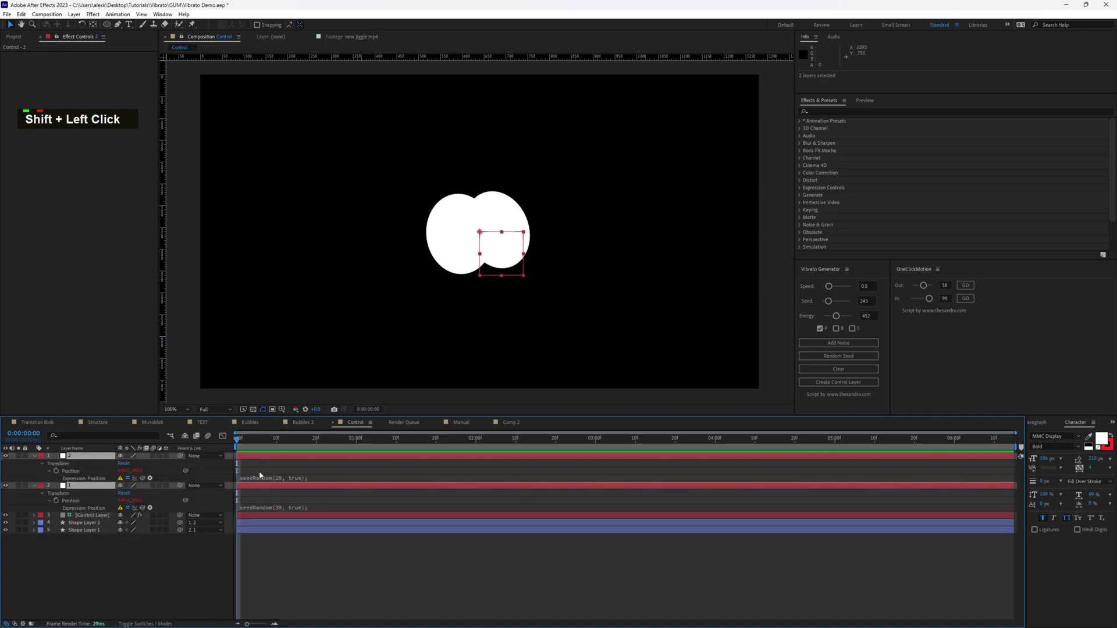
left_click(261, 479)
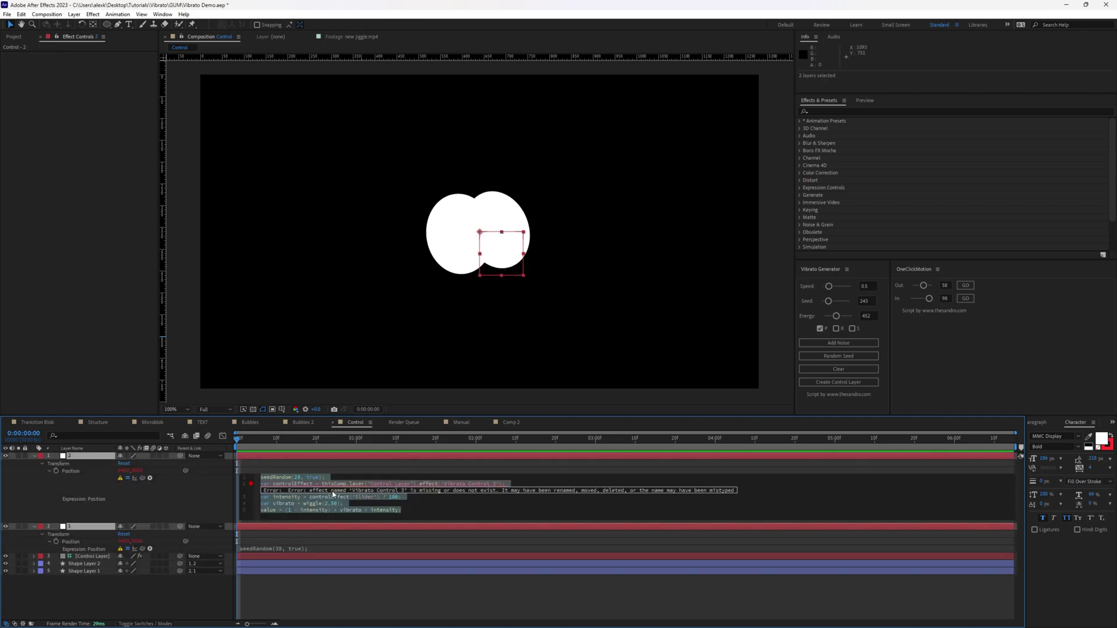
left_click(92, 556)
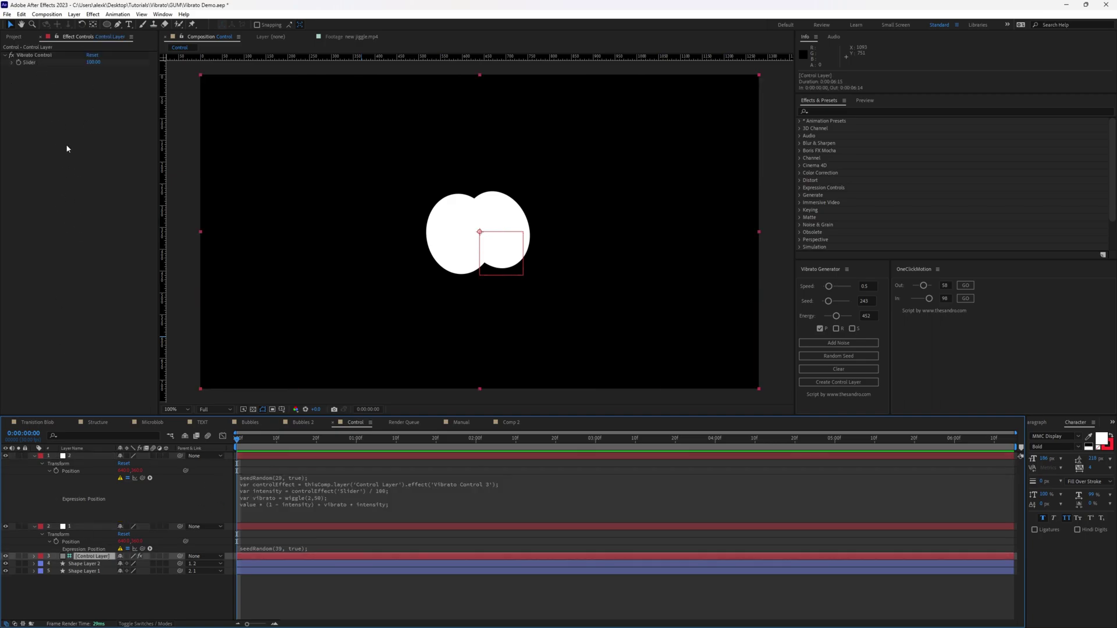
left_click(402, 490)
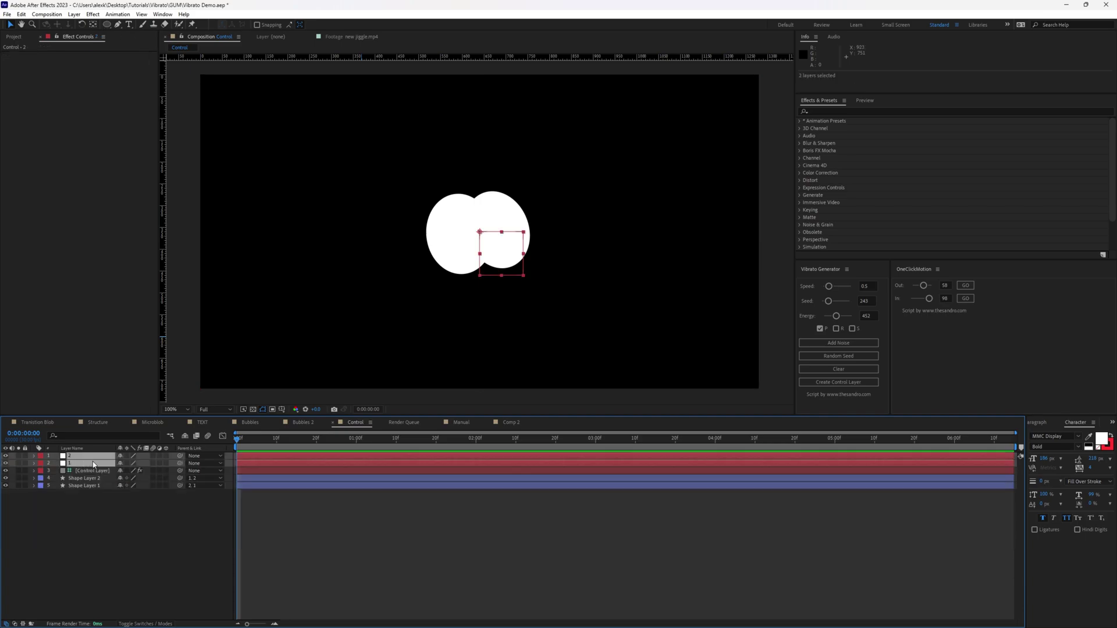
Clear the existing vibrato from nulls 1 and 2, add fresh position noise and randomize their seeds
left_click(822, 370)
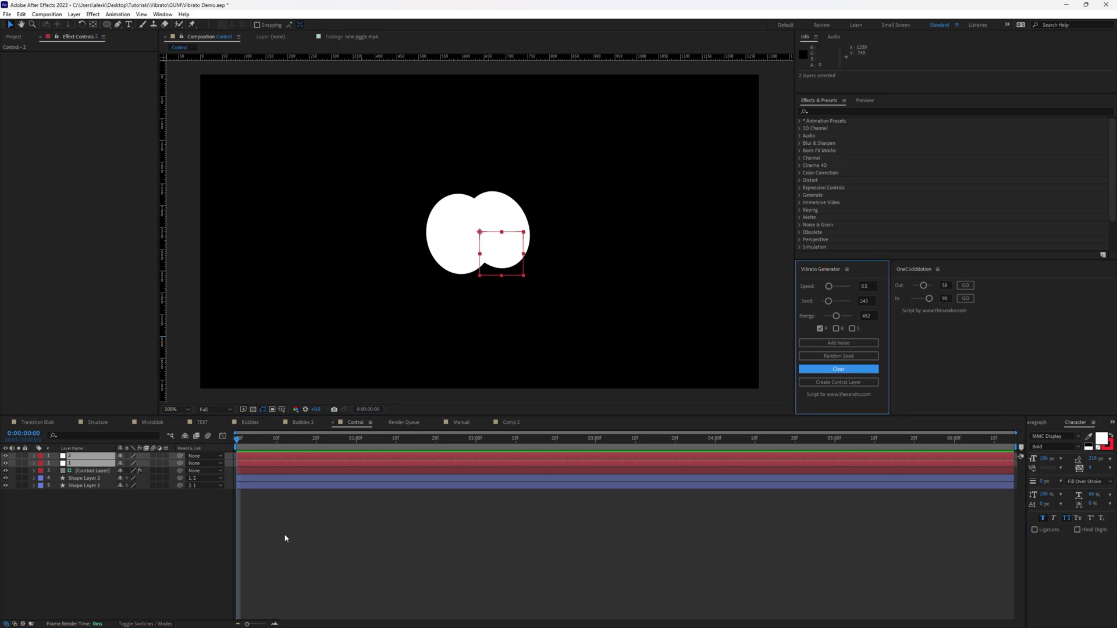
left_click(87, 464, "shift")
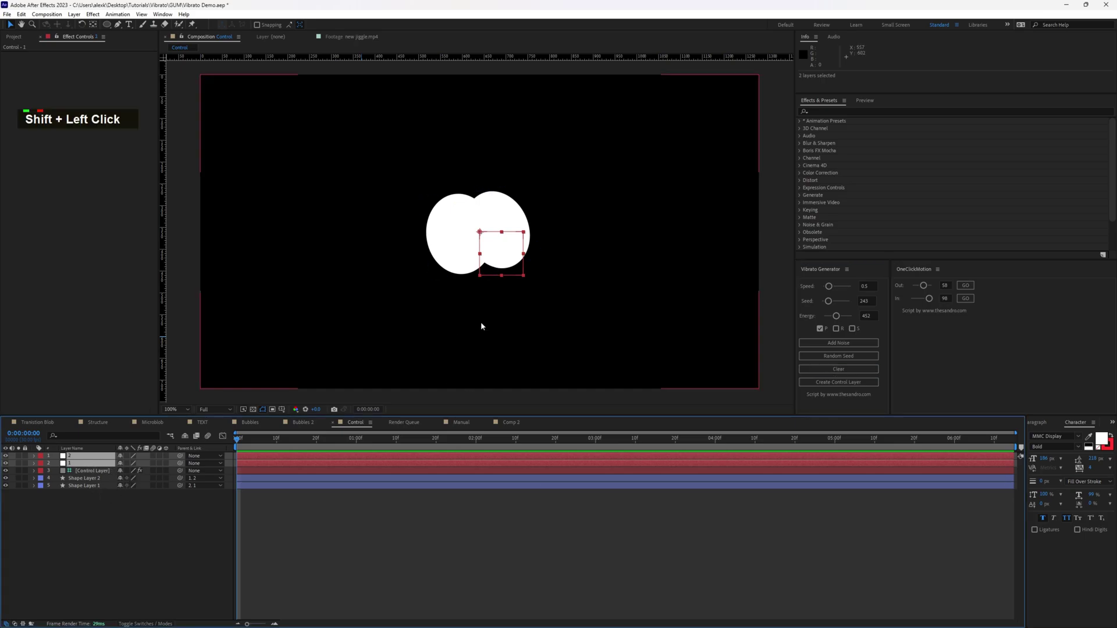
left_click(861, 349)
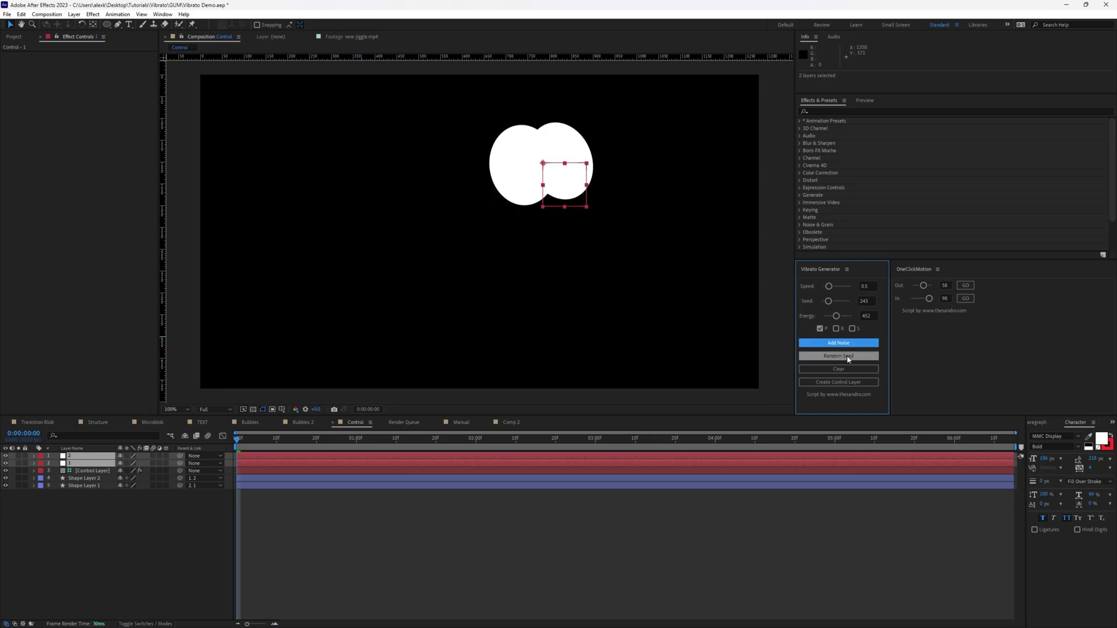
left_click(847, 358)
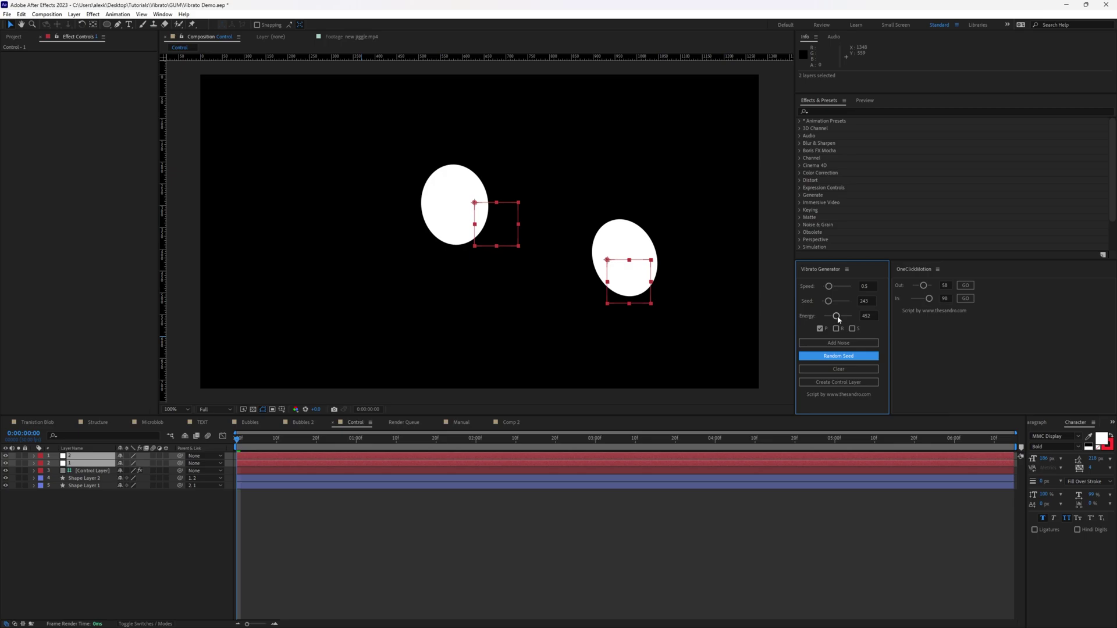
Set the vibrato energy to 135, reapply the noise with random seeds to both nulls and preview the motion
left_click_drag(838, 319, 830, 319)
left_click(832, 343)
left_click(823, 356)
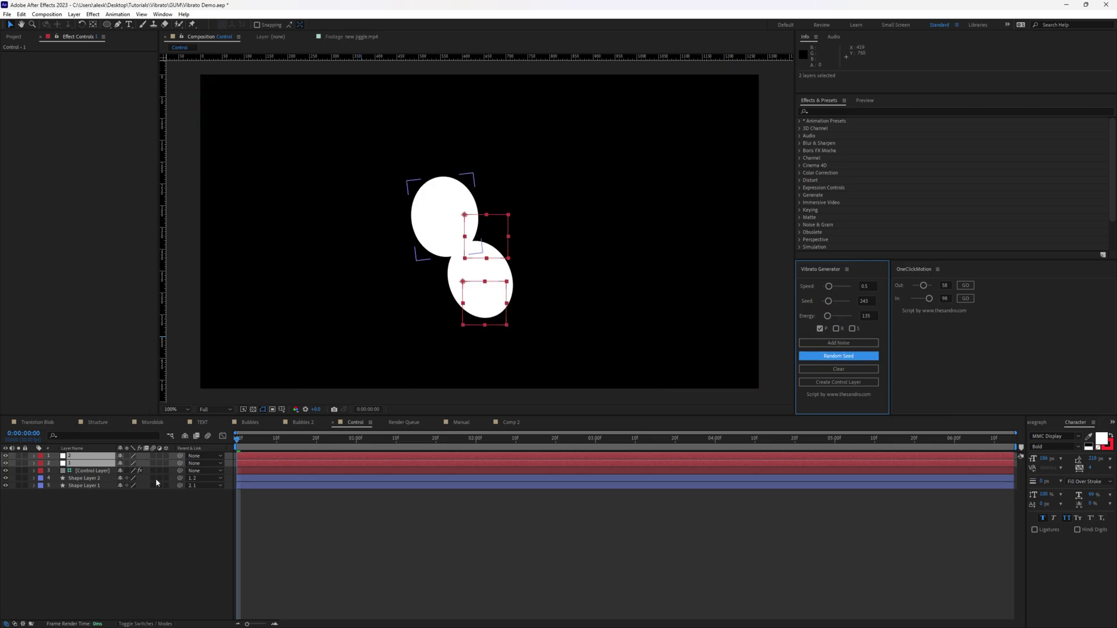
left_click_drag(239, 439, 571, 434)
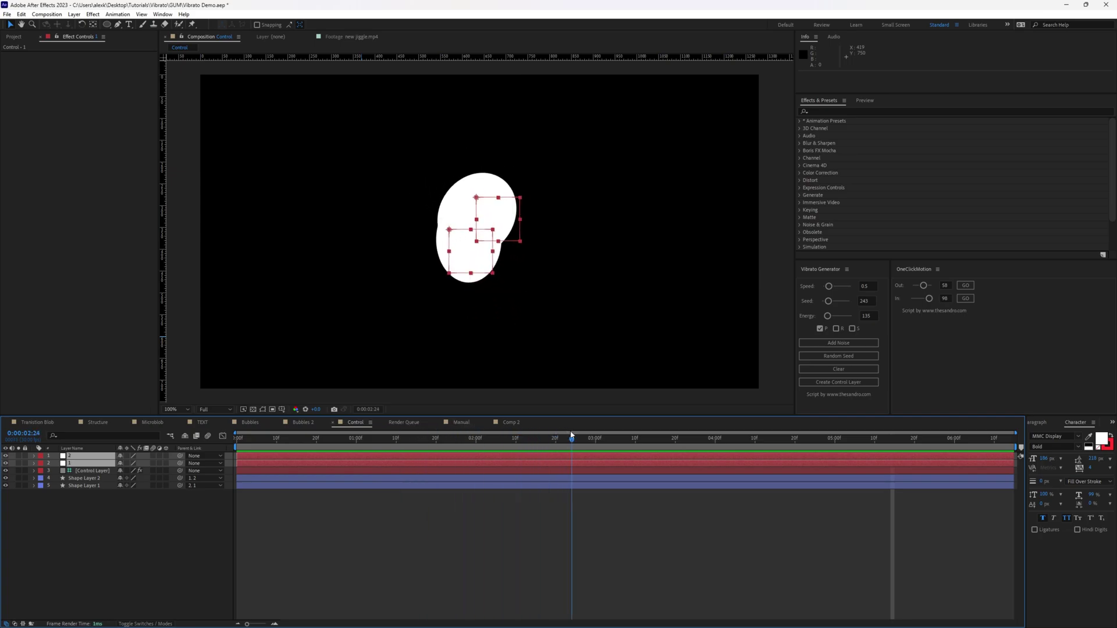
key("Home")
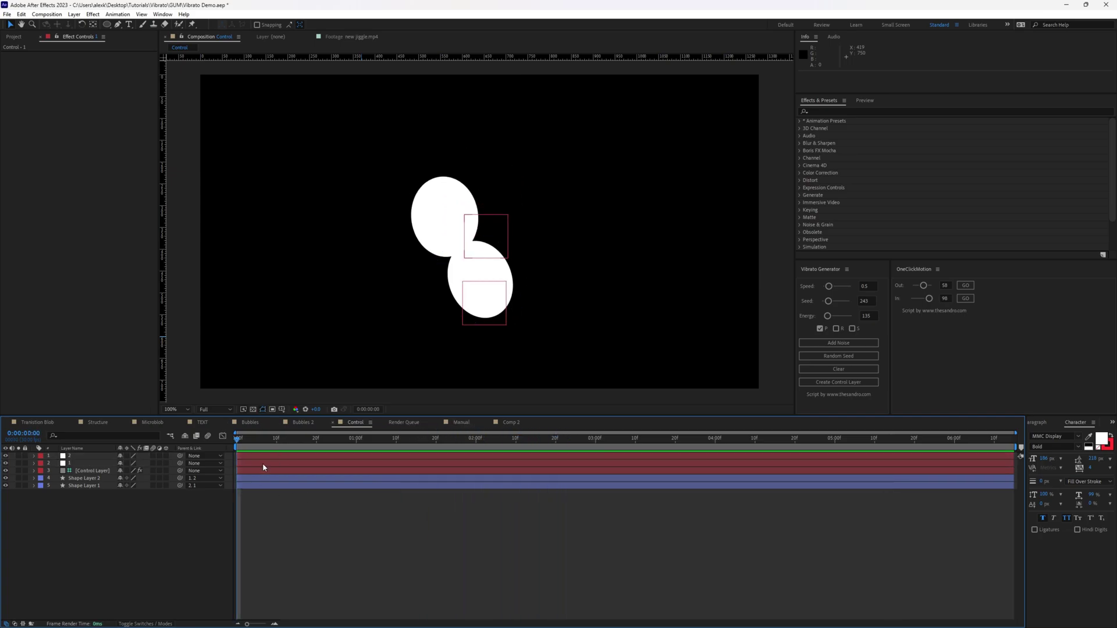
Edit null 1's position expression so it references the effect 'Vibrato Control 2' on the Control Layer
left_click(260, 463)
left_click(260, 458)
left_click(259, 463)
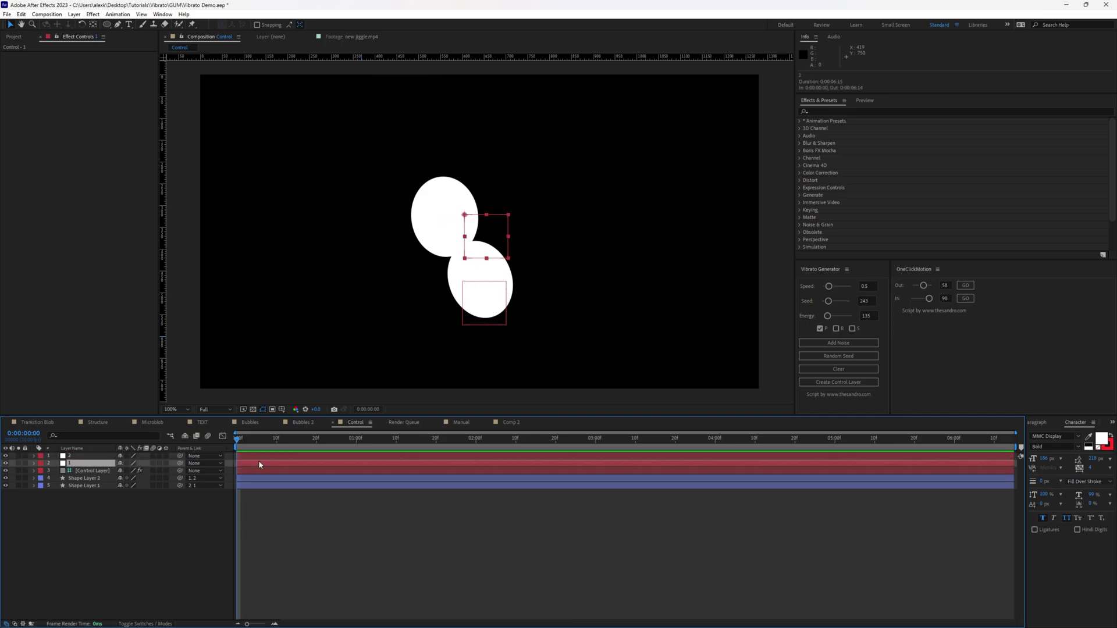
key("e")
key("e")
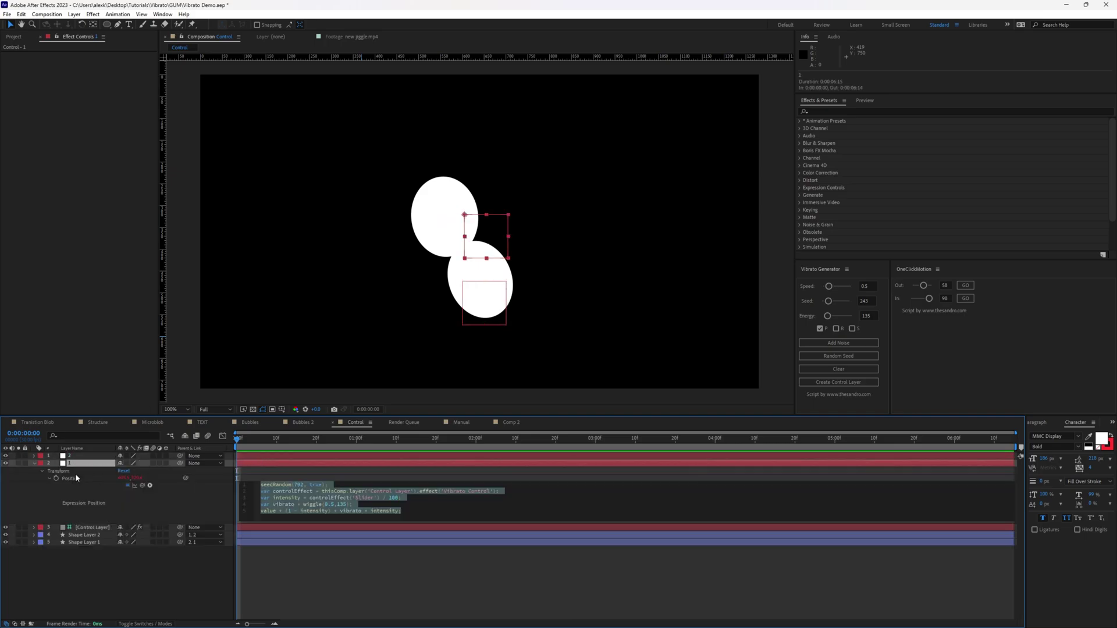
left_click(414, 521)
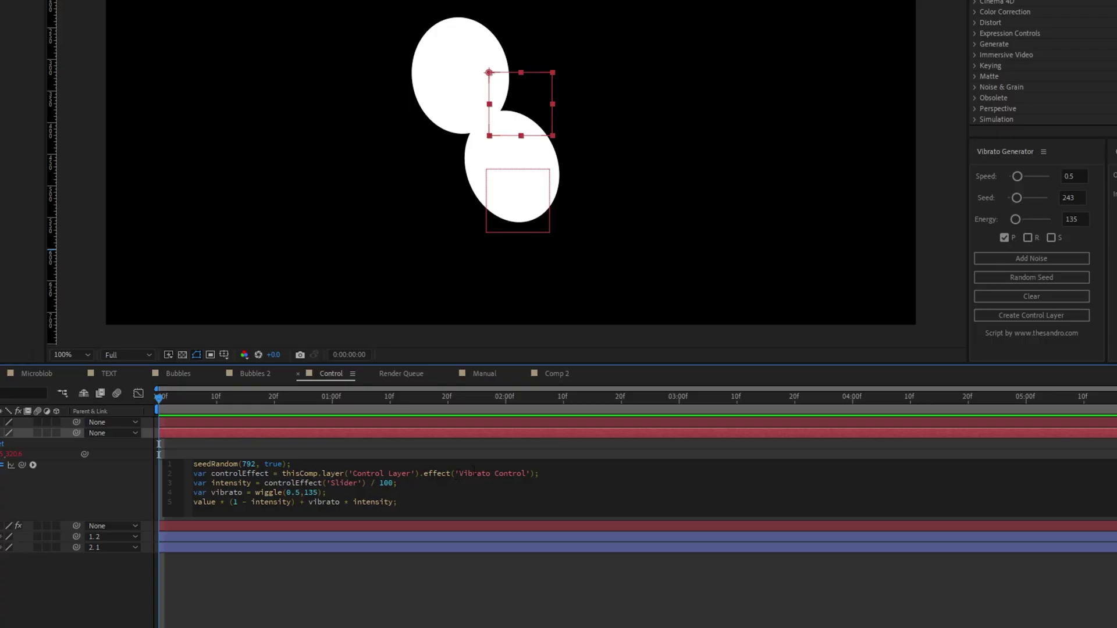
left_click(527, 473)
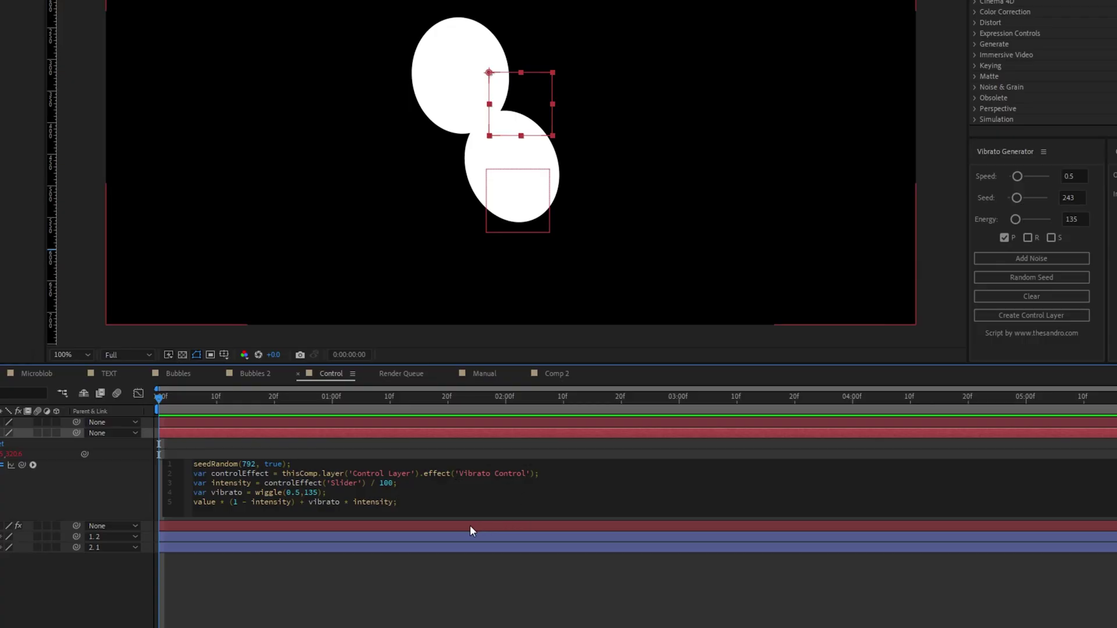
type("2")
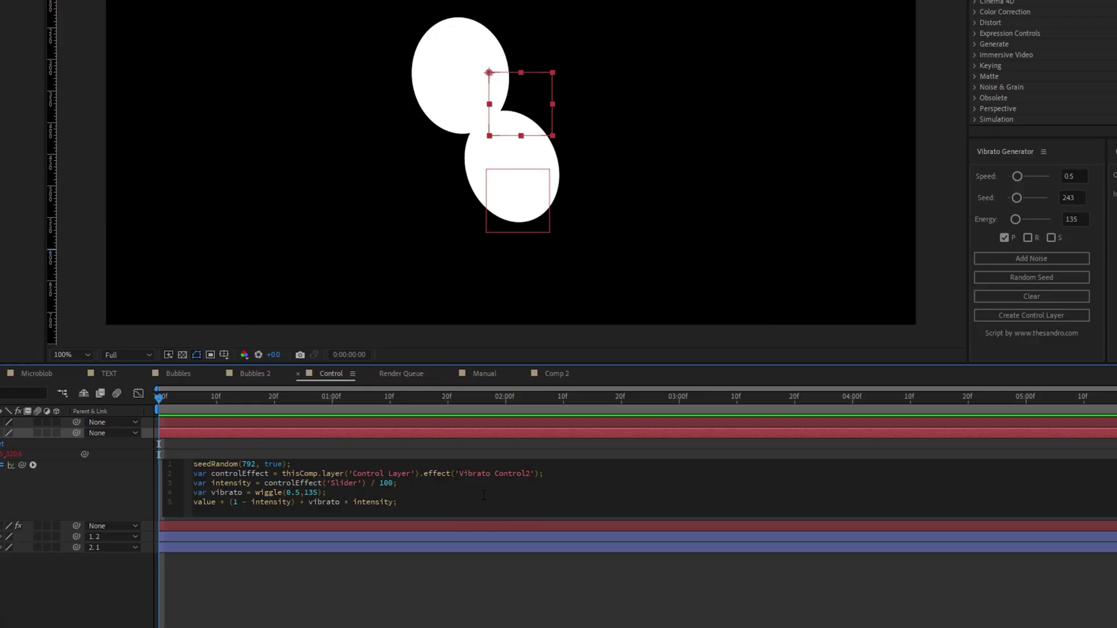
key("Left")
Edit null 2's position expression so it references the effect 'Vibrato Control 3', and collapse the revealed expressions
left_click(391, 424)
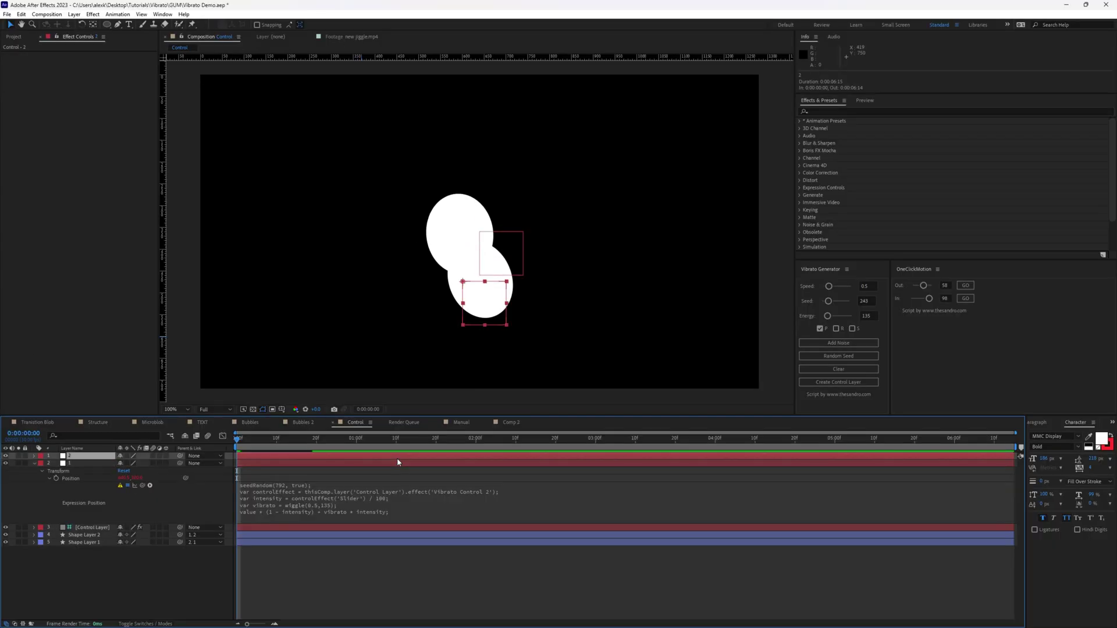
key("e")
key("e")
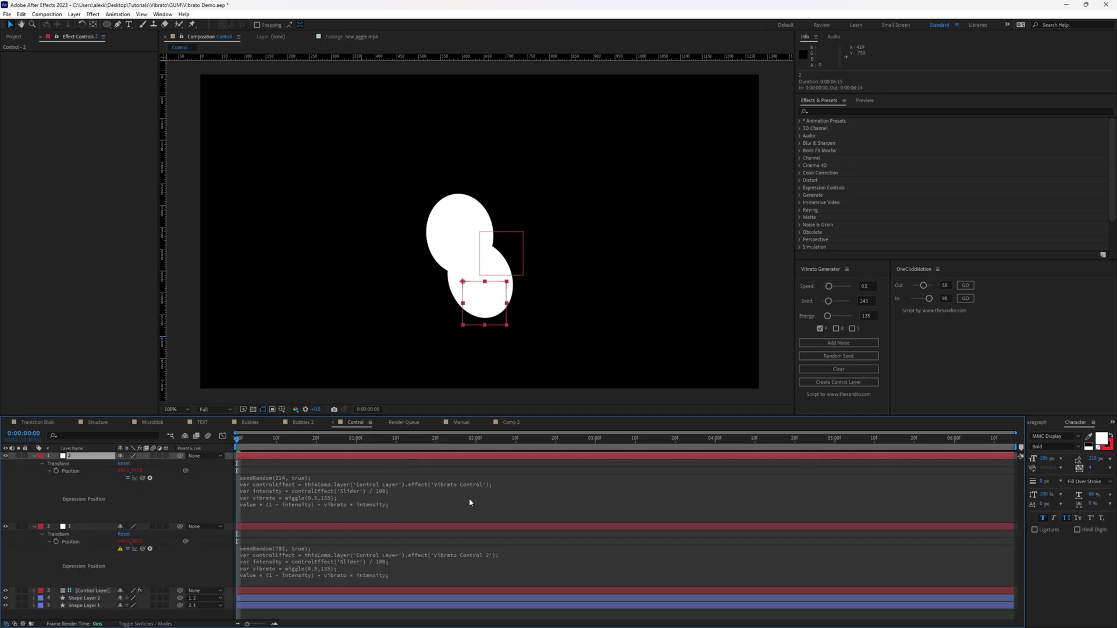
left_click(480, 487)
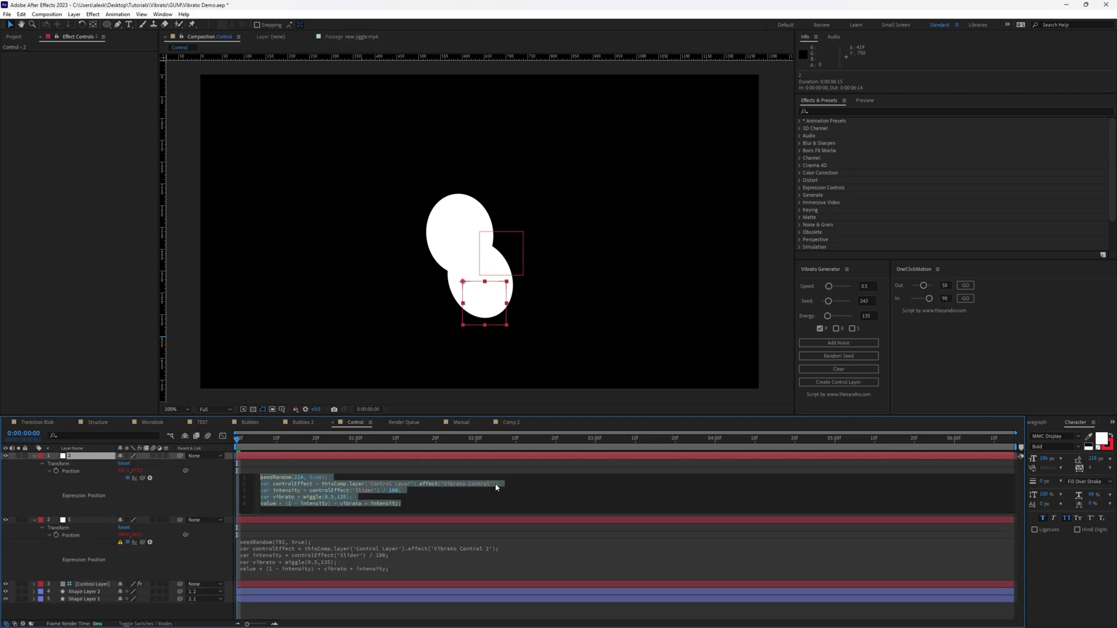
left_click(495, 484)
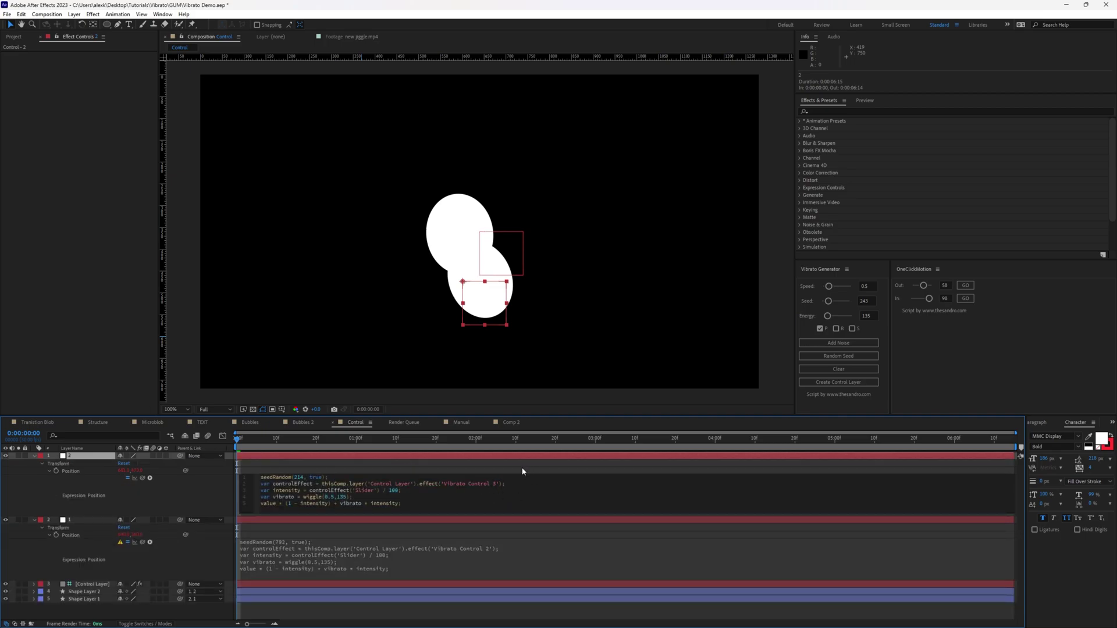
left_click(488, 471)
key("u")
Duplicate the Control Layer's Vibrato Control effect twice so there is a separate slider for each null, and preview the motion
left_click(99, 473)
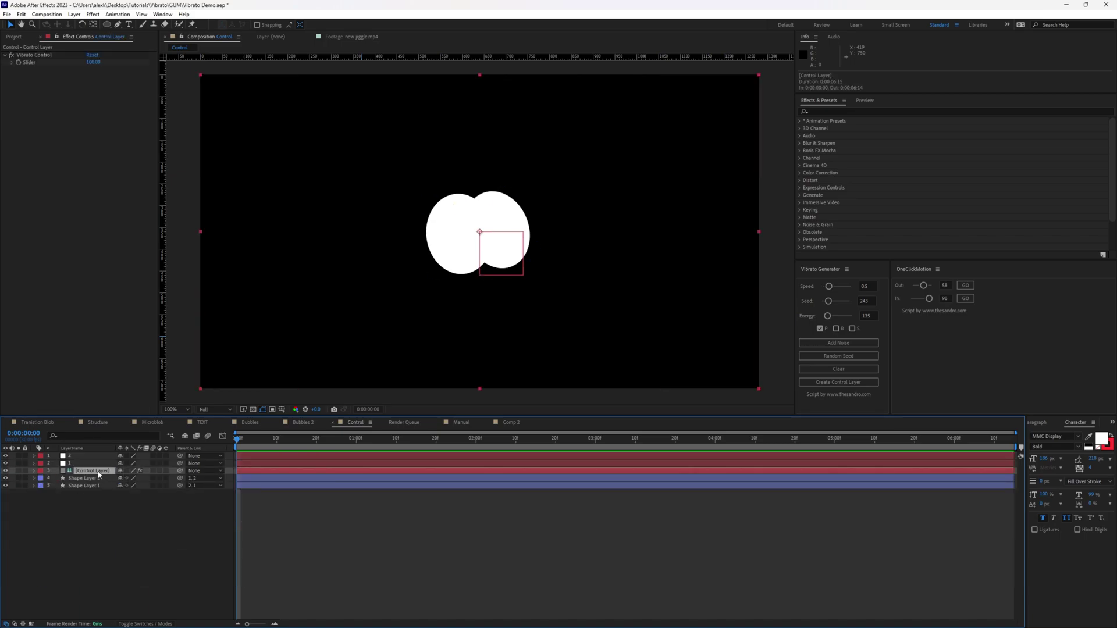
left_click(39, 59)
key("ctrl+d")
key("ctrl+d")
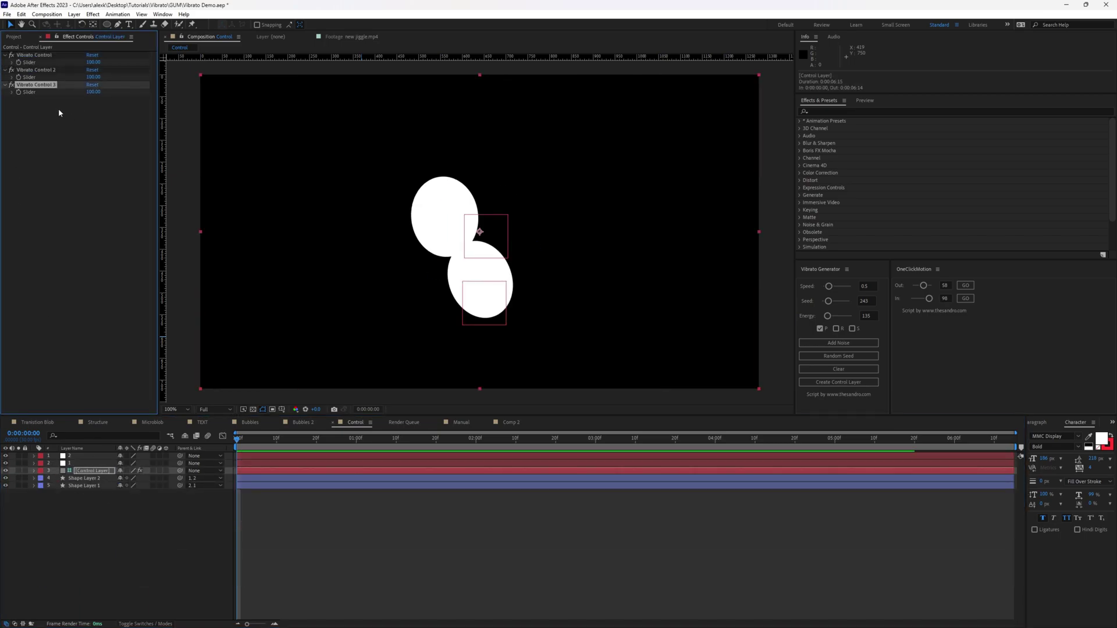
left_click(259, 542)
key("ctrl+z")
left_click_drag(270, 442, 240, 452)
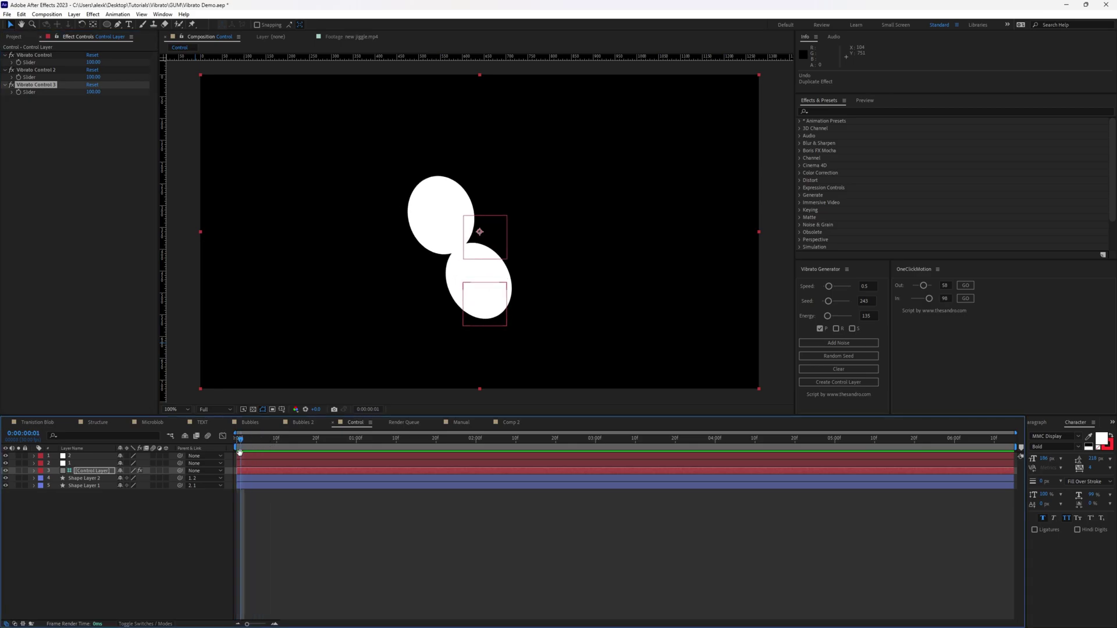
key("space")
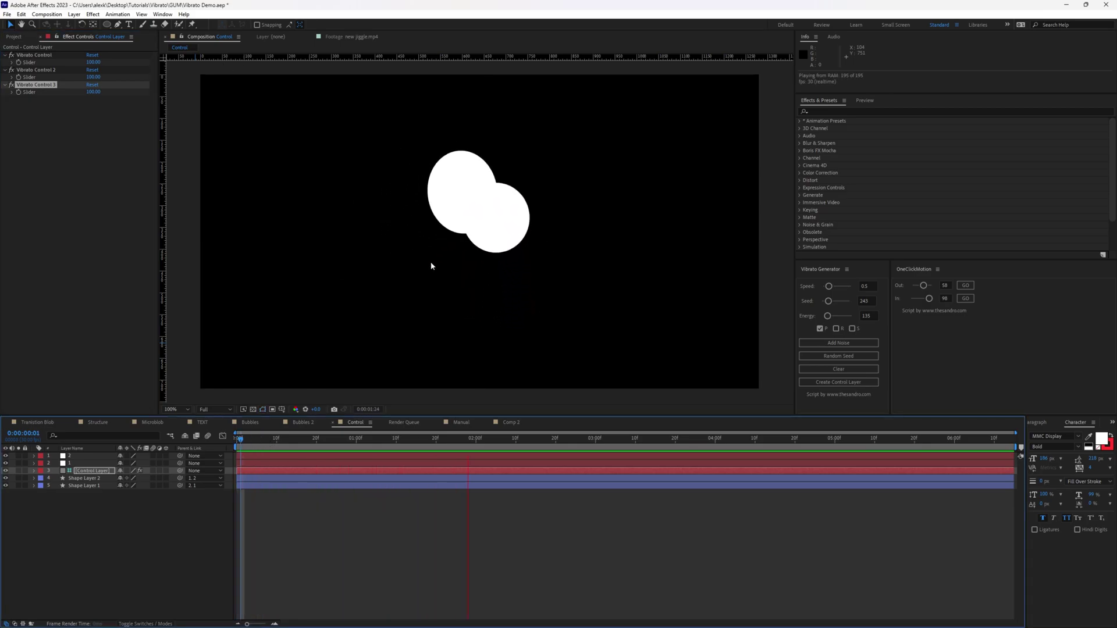
left_click(73, 464)
left_click(75, 457)
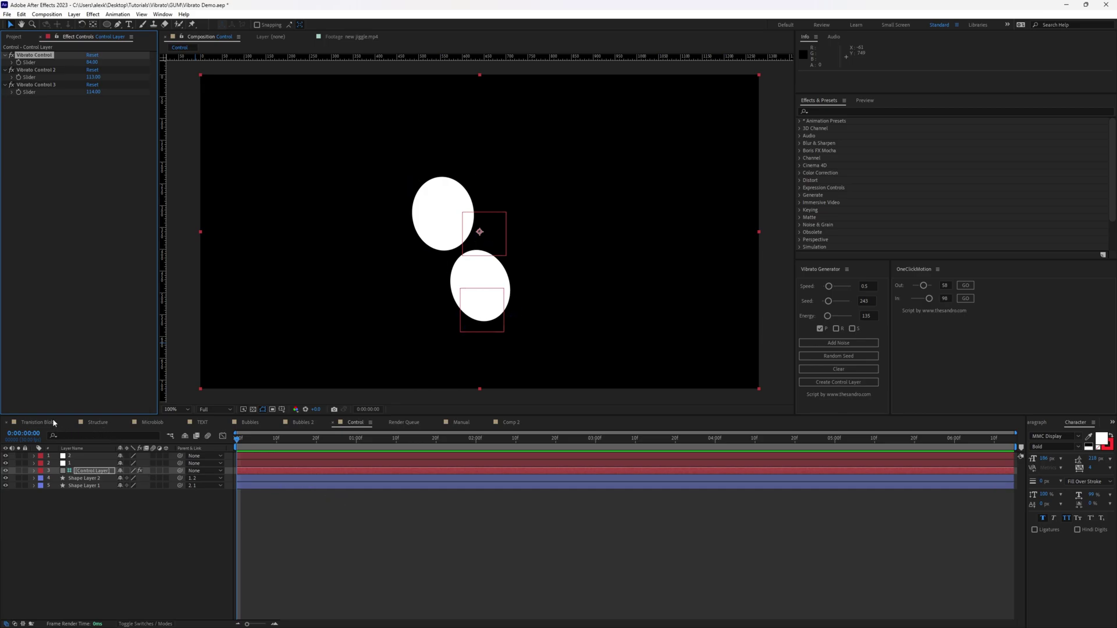
Switch to the Microblob composition and play its source footage new jiggle.mp4
left_click(150, 423)
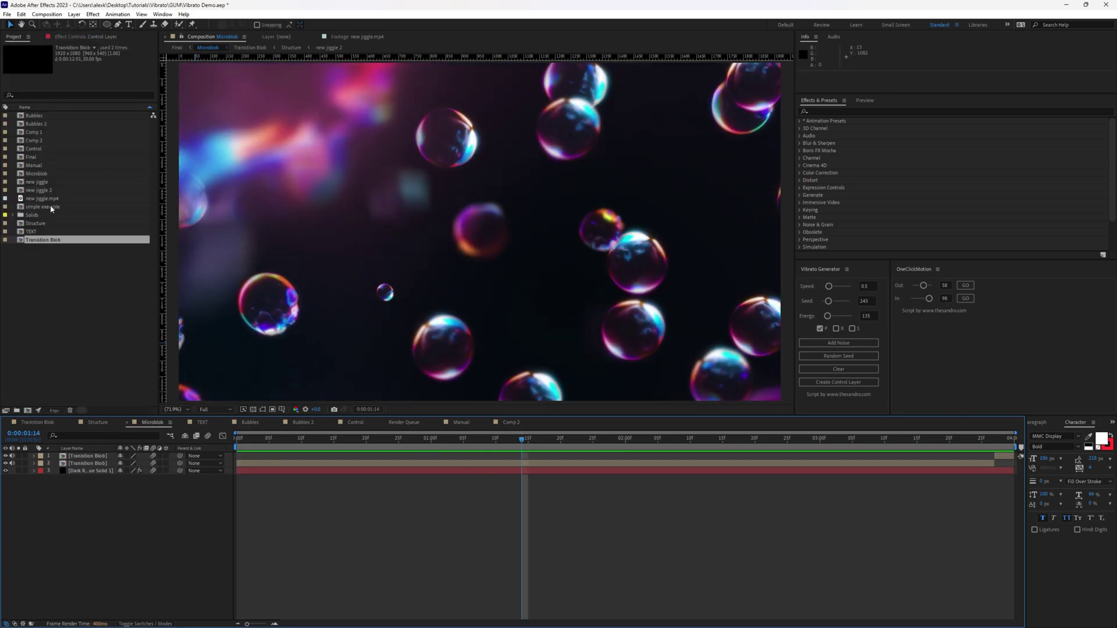
double_click(50, 199)
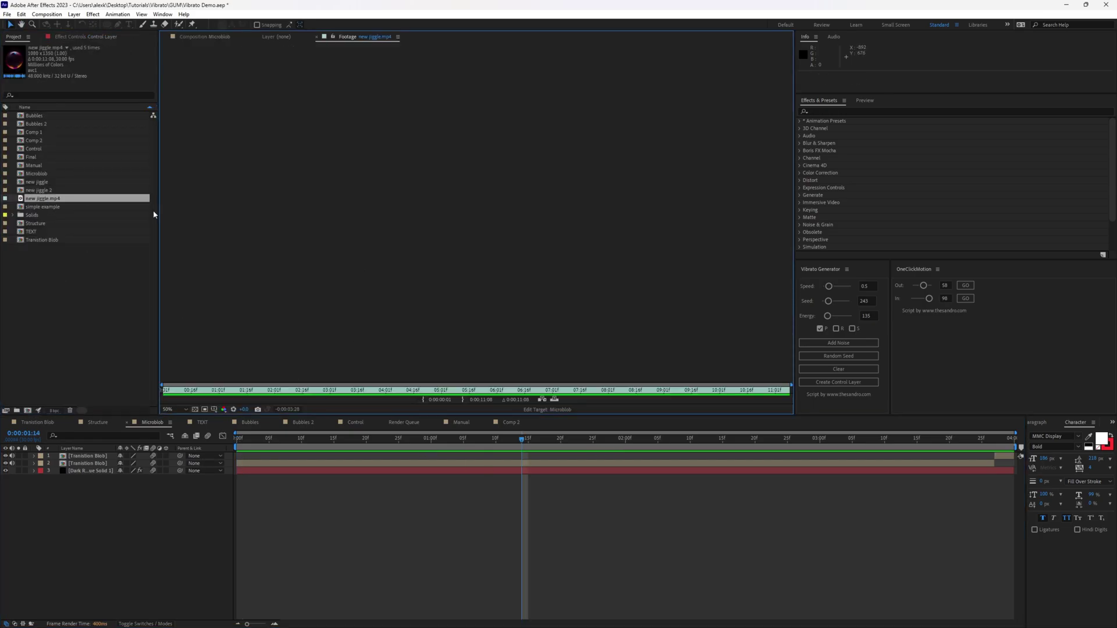
key("space")
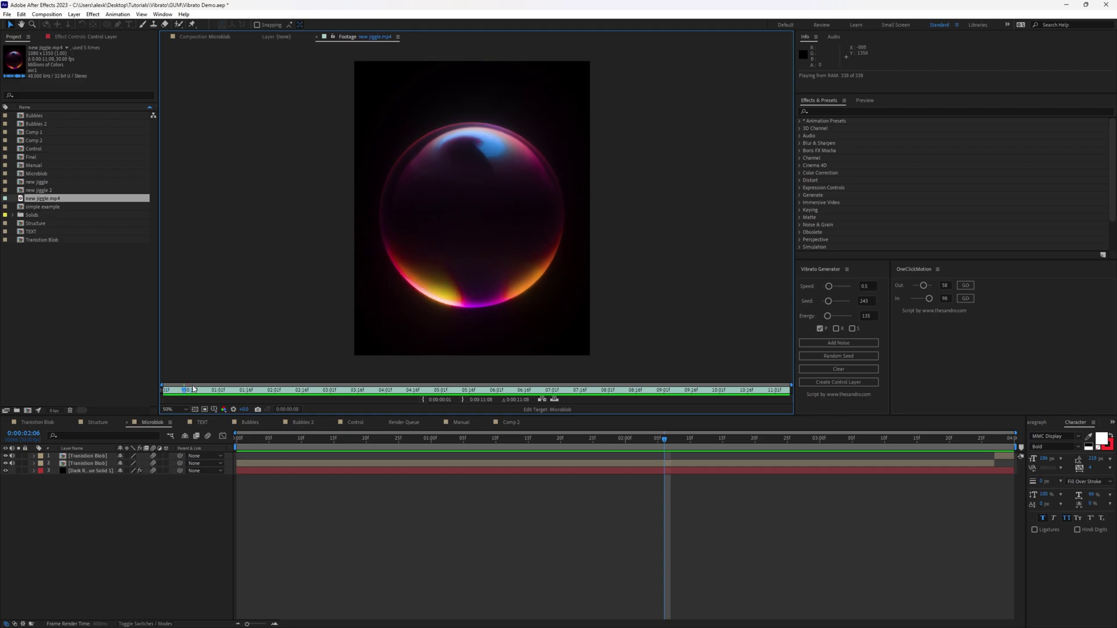
key("space")
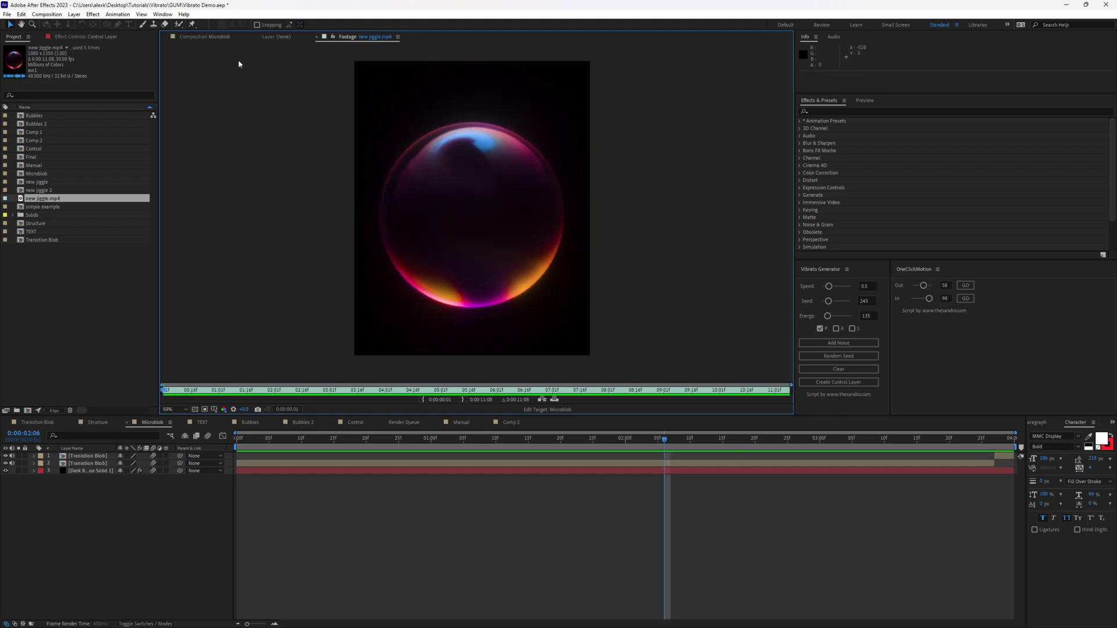
Return to the Microblob composition, go to 0:00:01:00, open the Transition Blob precomp and select its new jiggle.mp4 layer parented to Null 58
left_click(217, 38)
left_click_drag(541, 440, 431, 437)
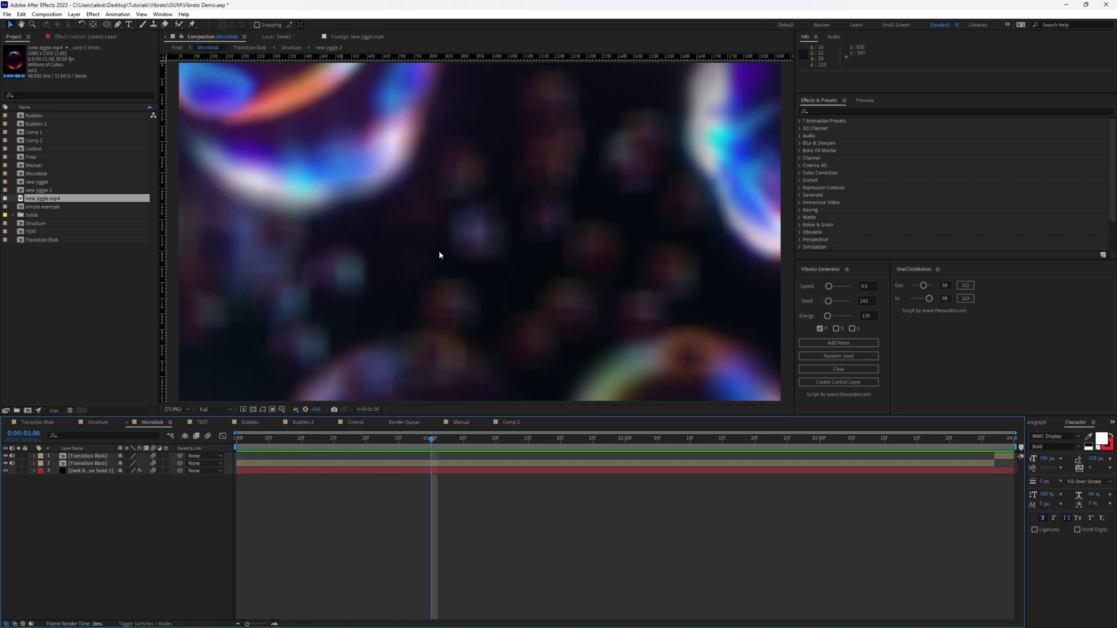
double_click(396, 464)
left_click(625, 526)
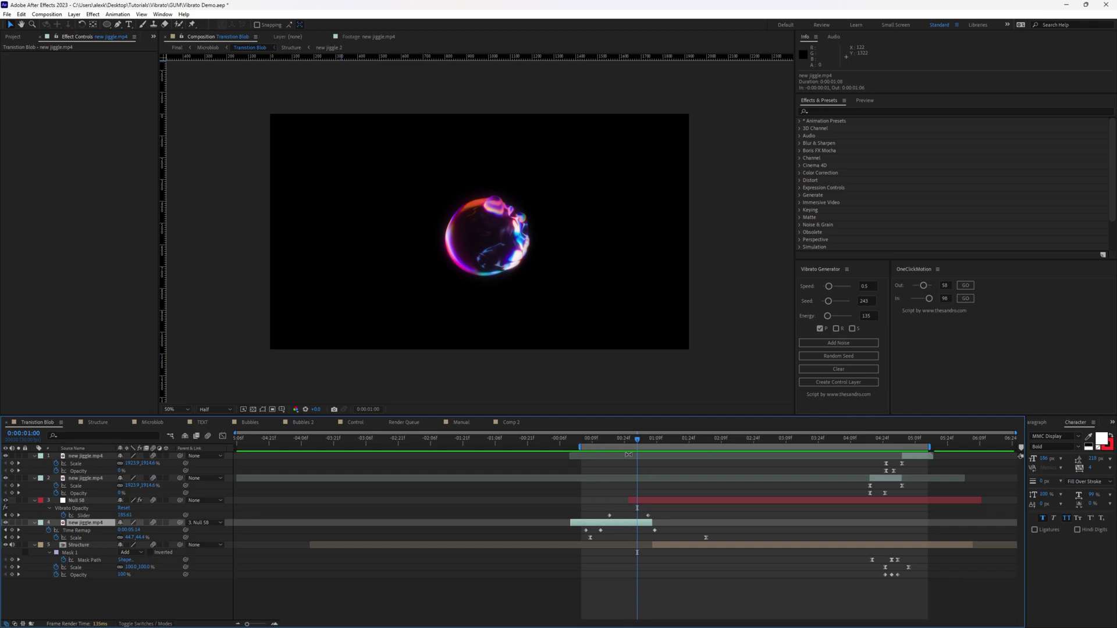
Scrub through the Transition Blob composition to 0:00:03:23 and open its Structure precomp
left_click_drag(632, 441, 651, 456)
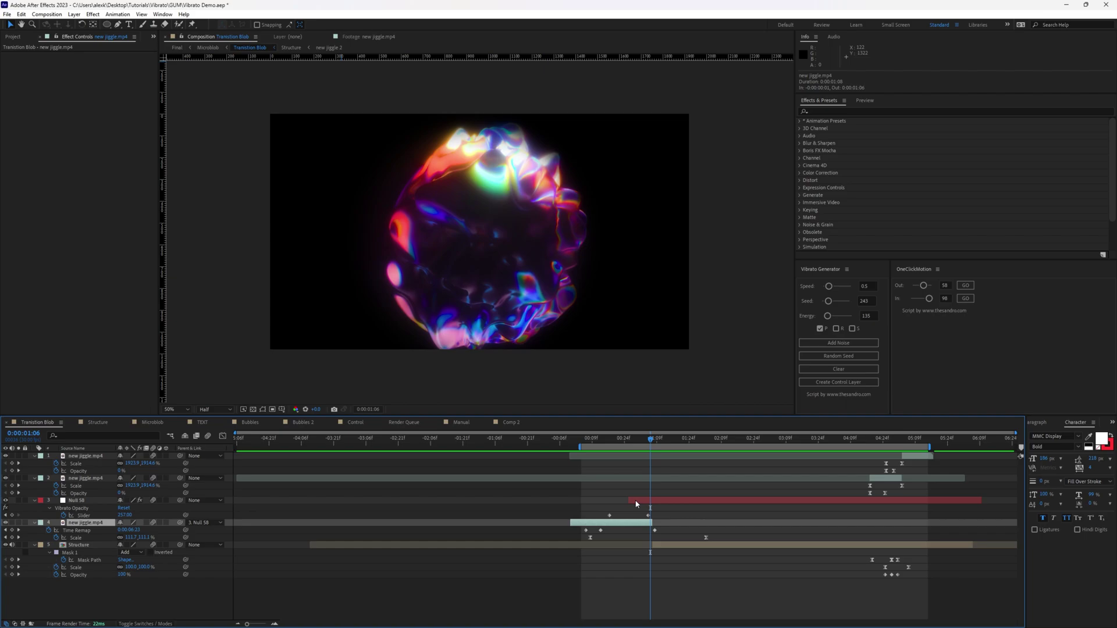
left_click_drag(650, 442, 817, 443)
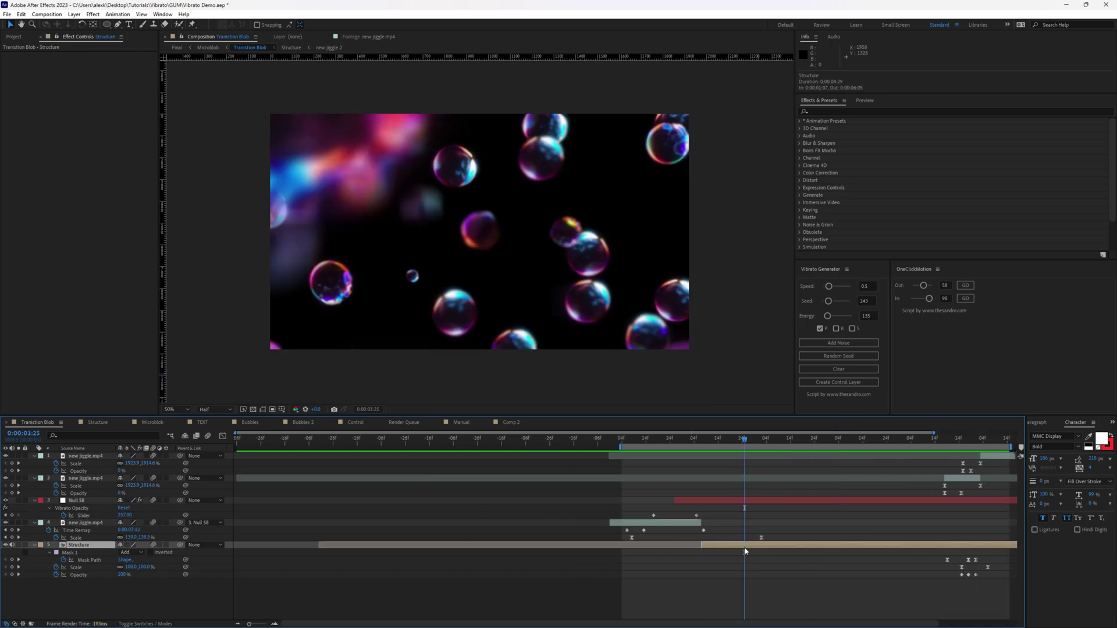
double_click(745, 547)
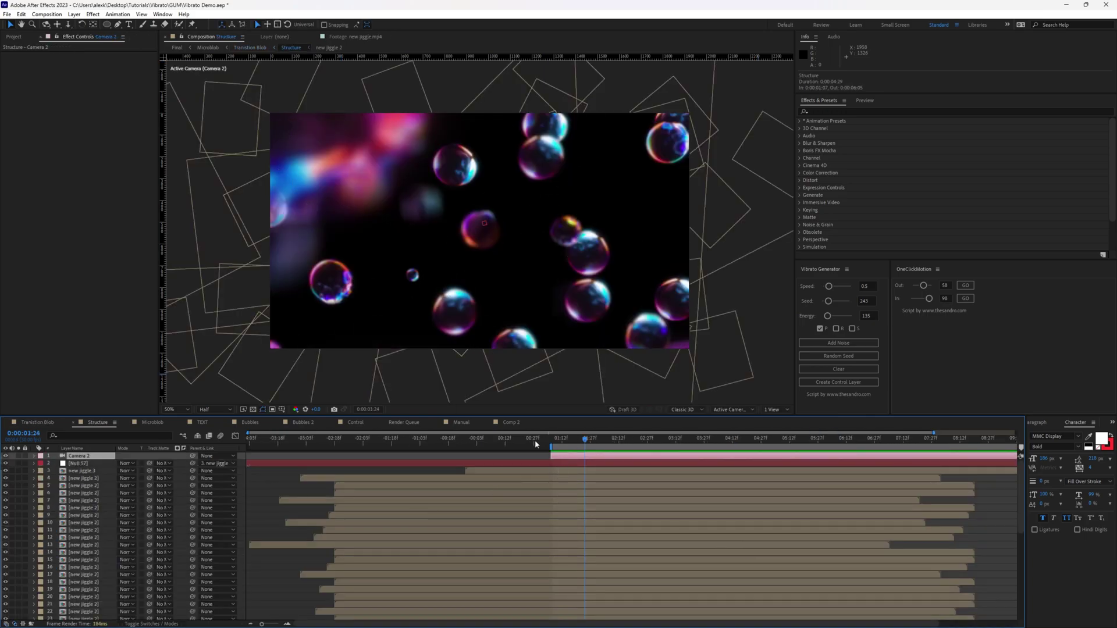
Hide Camera 2, scrub through the bubbles' floating motion in the Structure composition, and turn Camera 2 back on
left_click(7, 457)
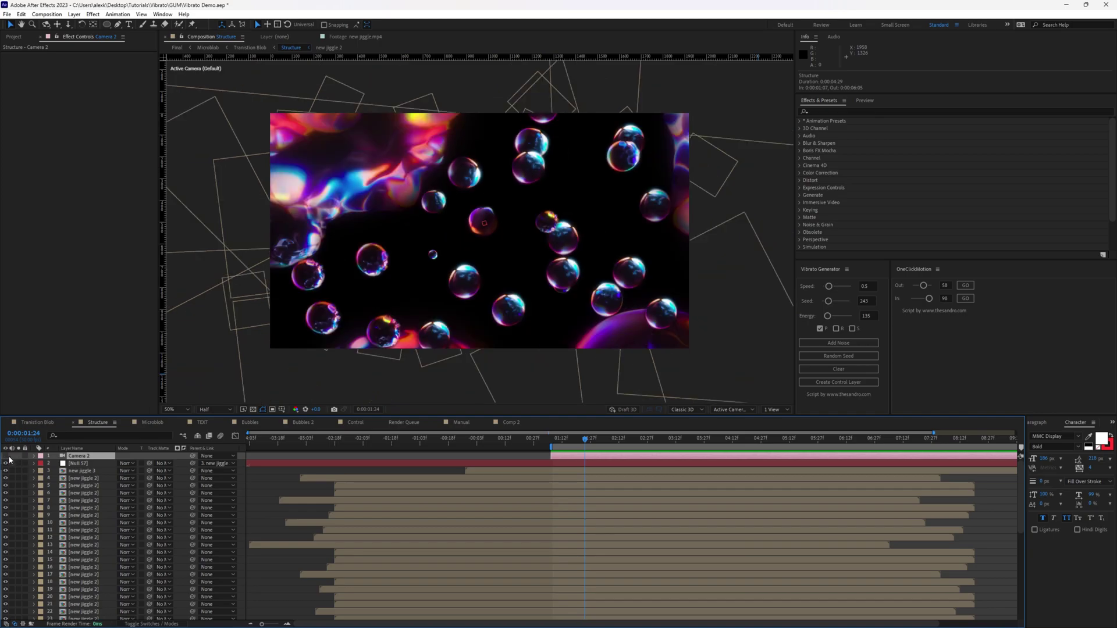
left_click_drag(581, 441, 721, 464)
left_click_drag(733, 463, 771, 458)
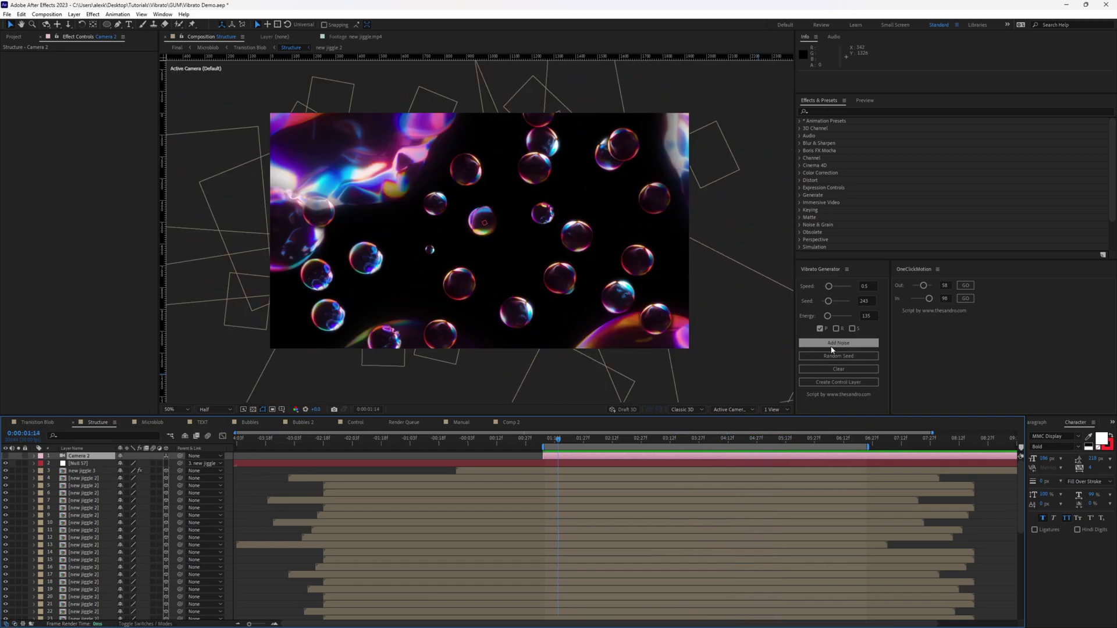
left_click(83, 495)
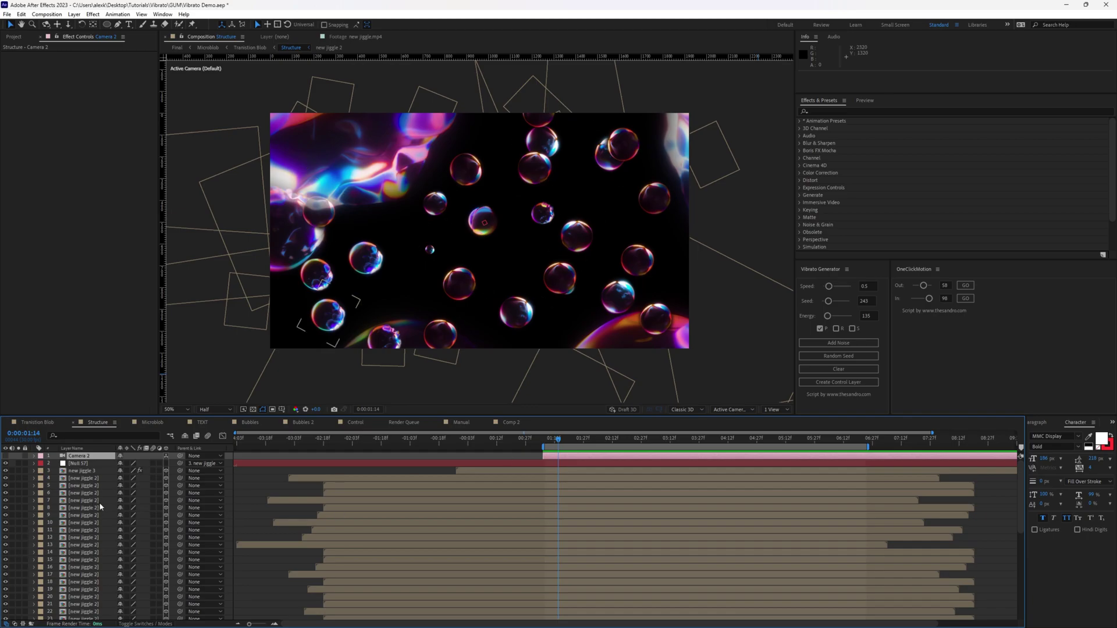
left_click(6, 456)
Reveal Camera 2's keyframes and examine its movement through the bubble layers in the Top view
left_click_drag(563, 442, 589, 440)
key("u")
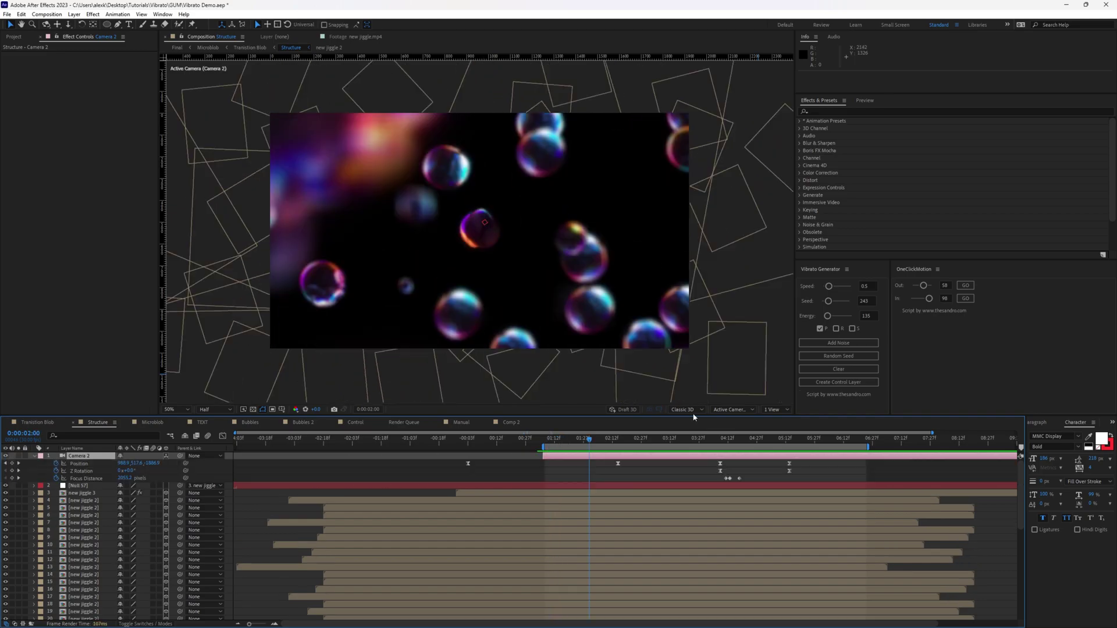
left_click(730, 410)
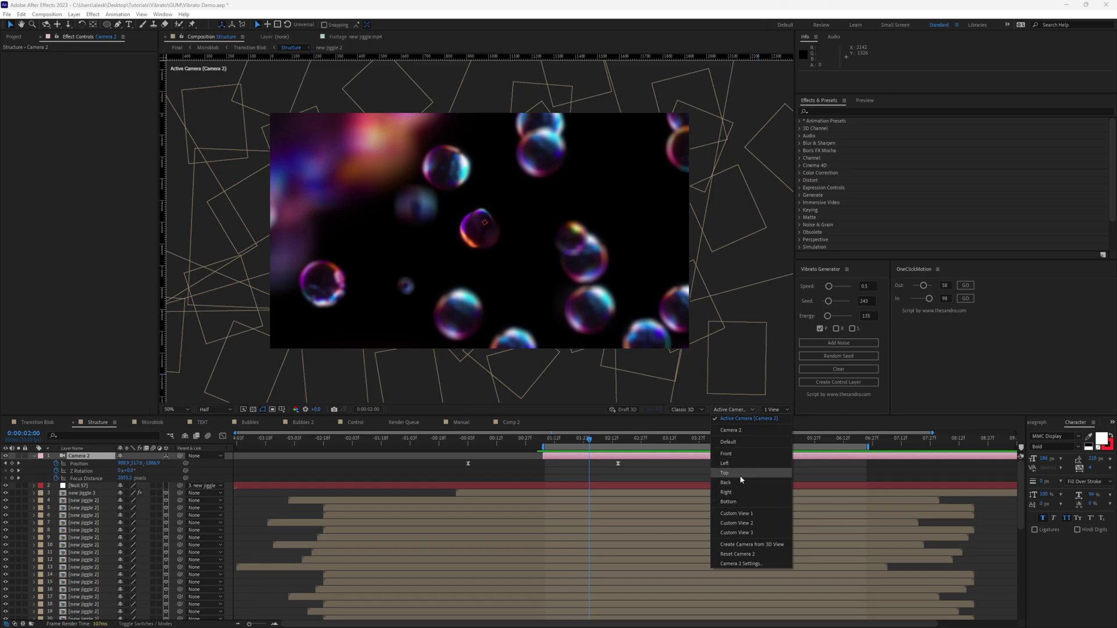
left_click(724, 473)
scroll(493, 290, "down", 3)
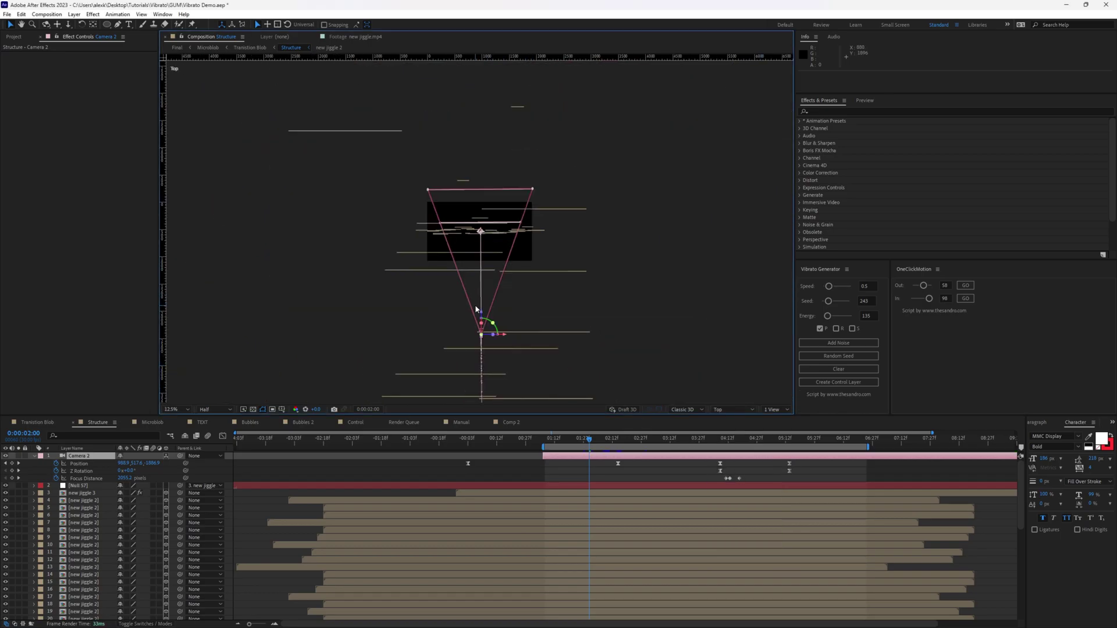
scroll(491, 320, "up", 1)
left_click_drag(589, 442, 741, 444)
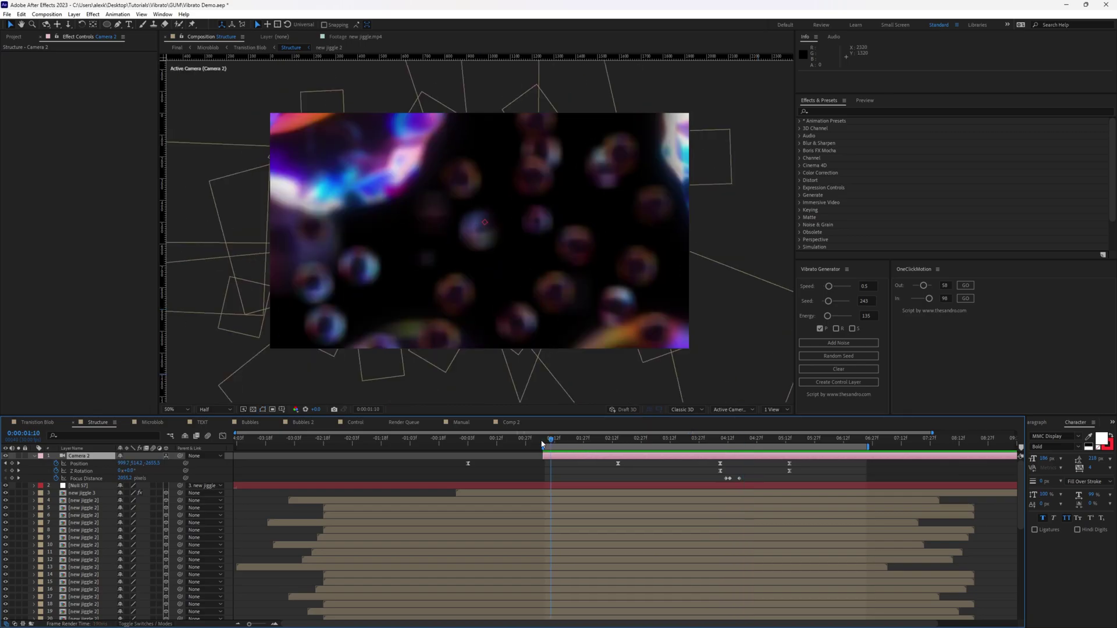
Preview the Structure composition's bubble animation through the active camera, replaying it from near the work area's start
key("space")
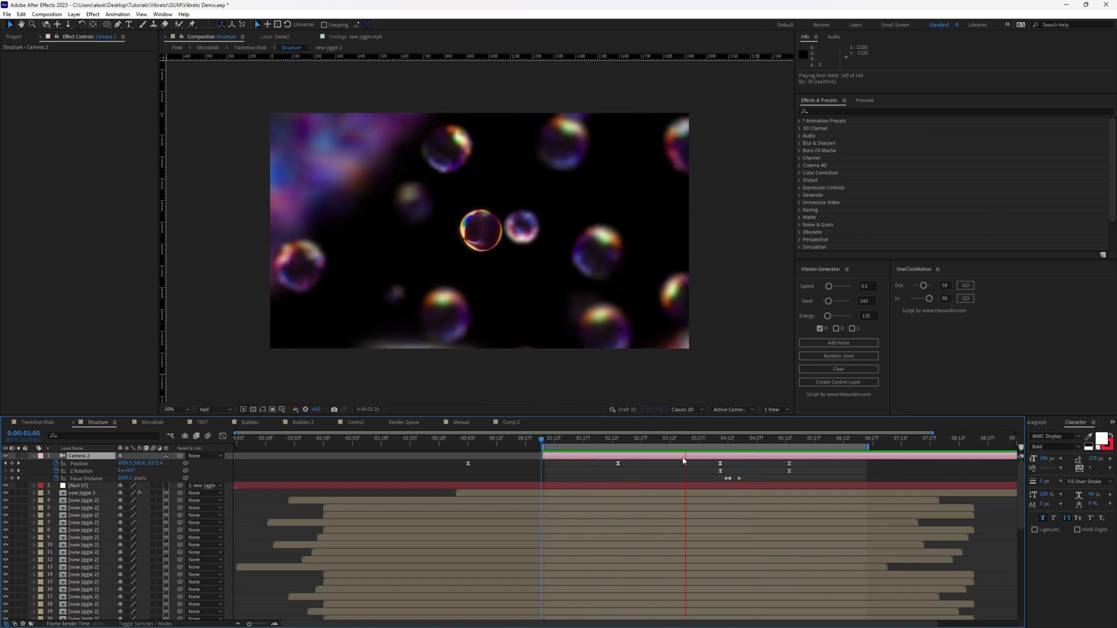
key("space")
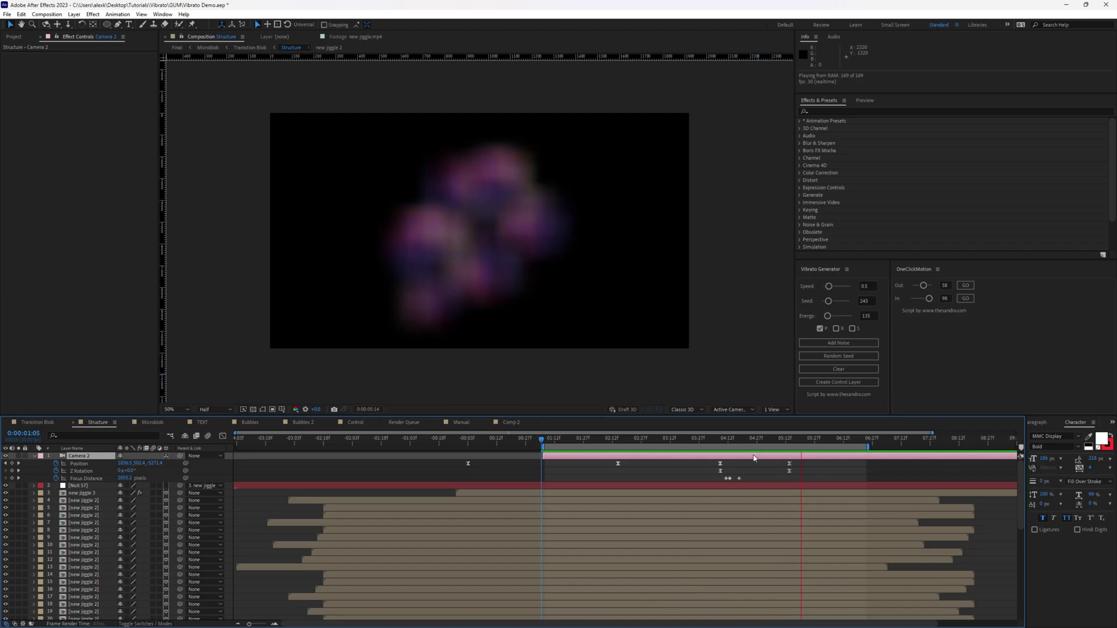
left_click(537, 439)
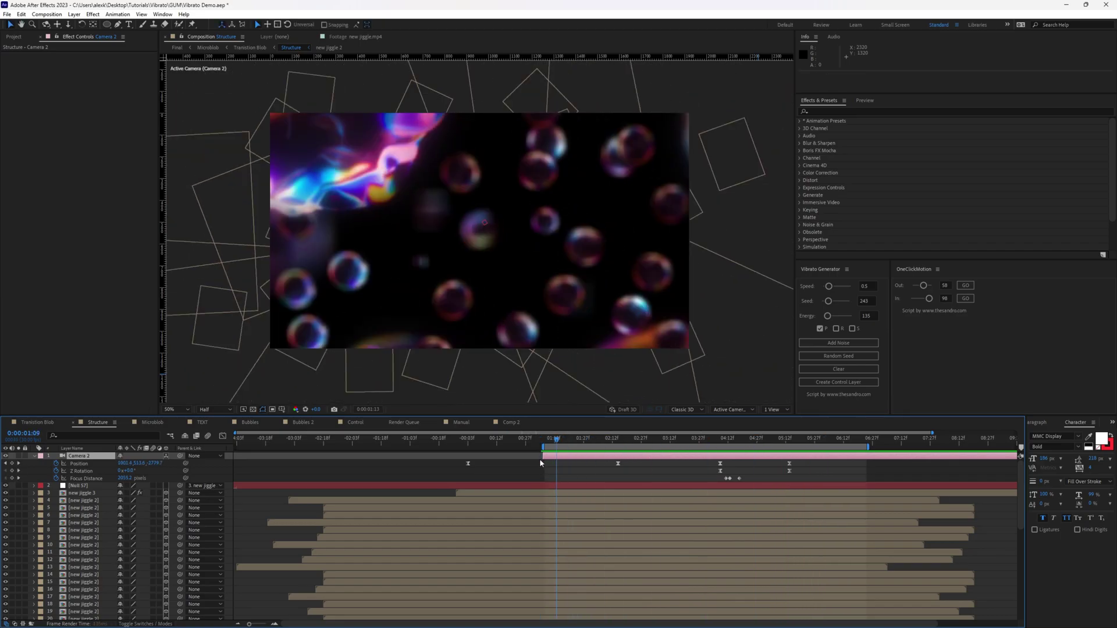
key("space")
key("space")
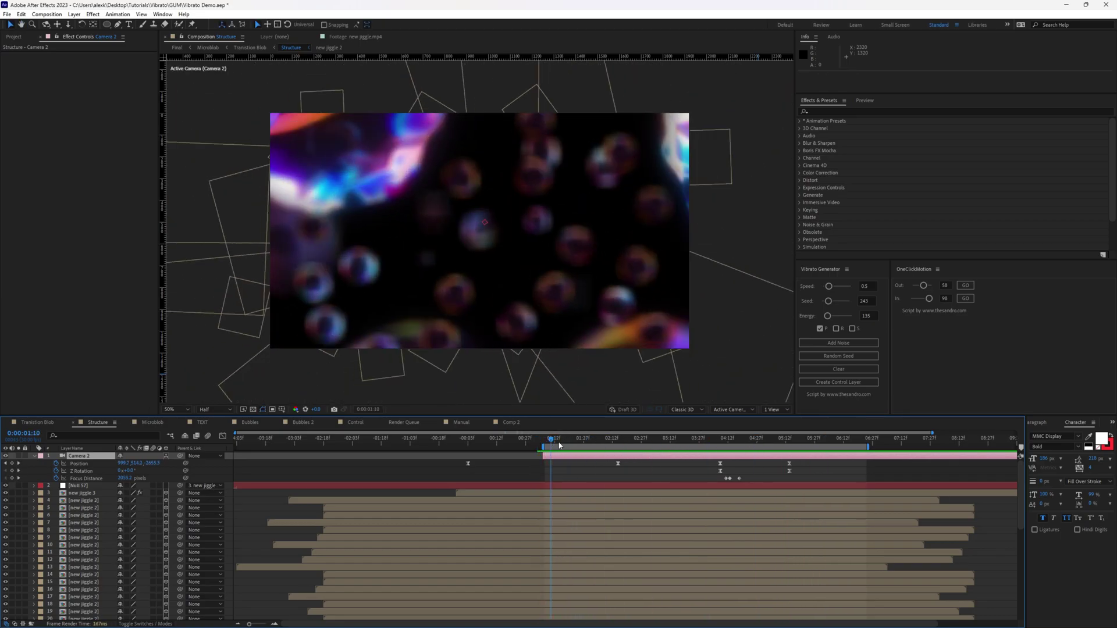
key("space")
key("space")
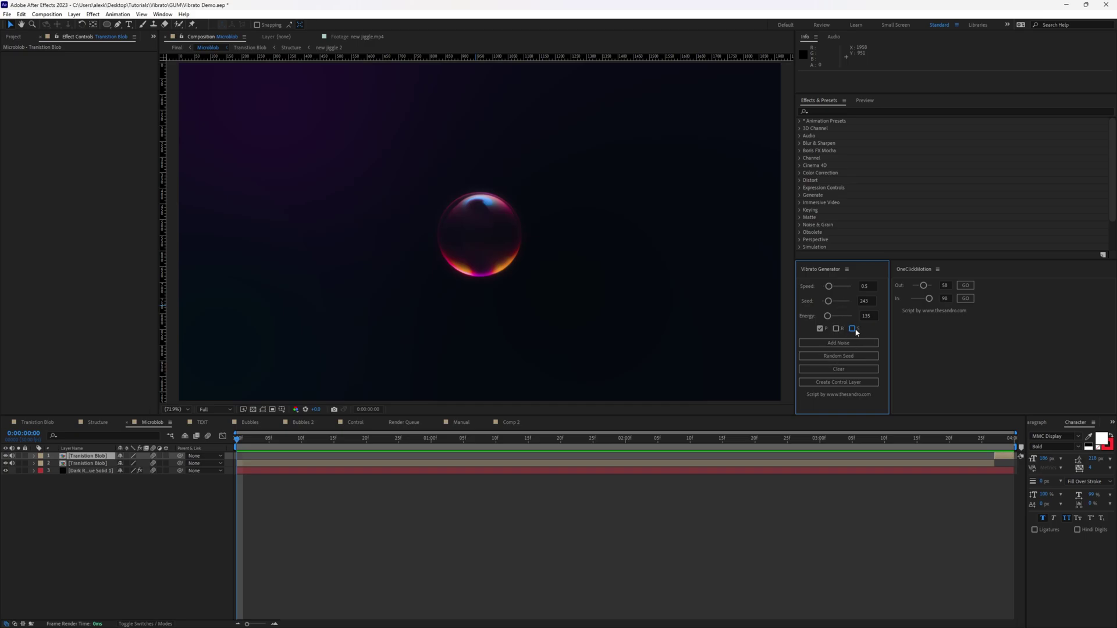
Open the Manual composition, go to 0:00:00:19 and select Shape Layer 1
left_click(847, 373)
left_click(466, 425)
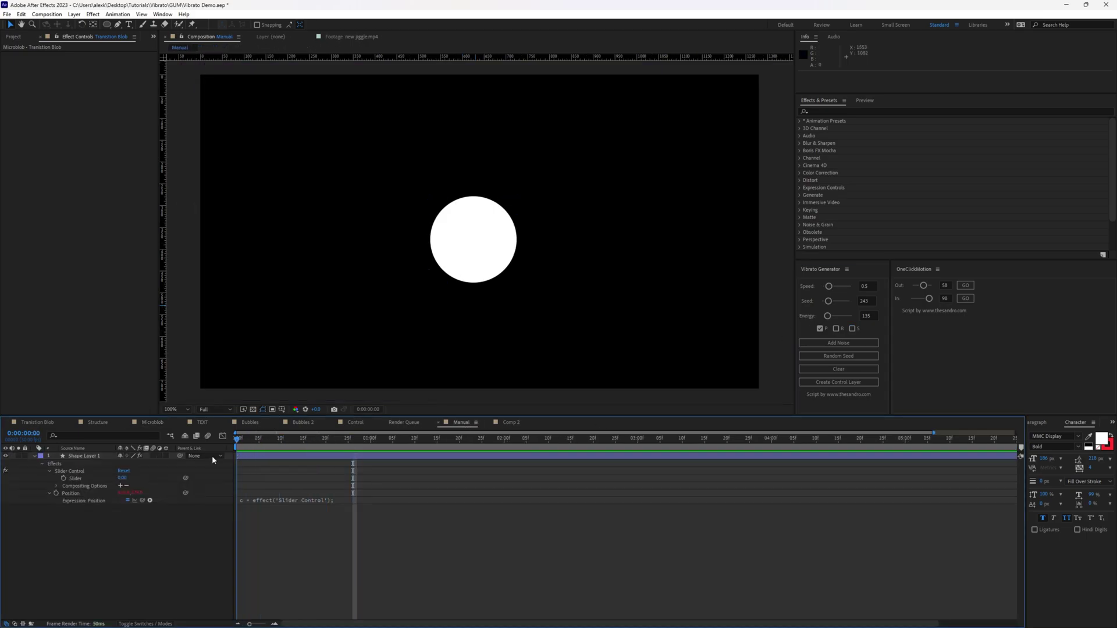
left_click(321, 438)
left_click(84, 456)
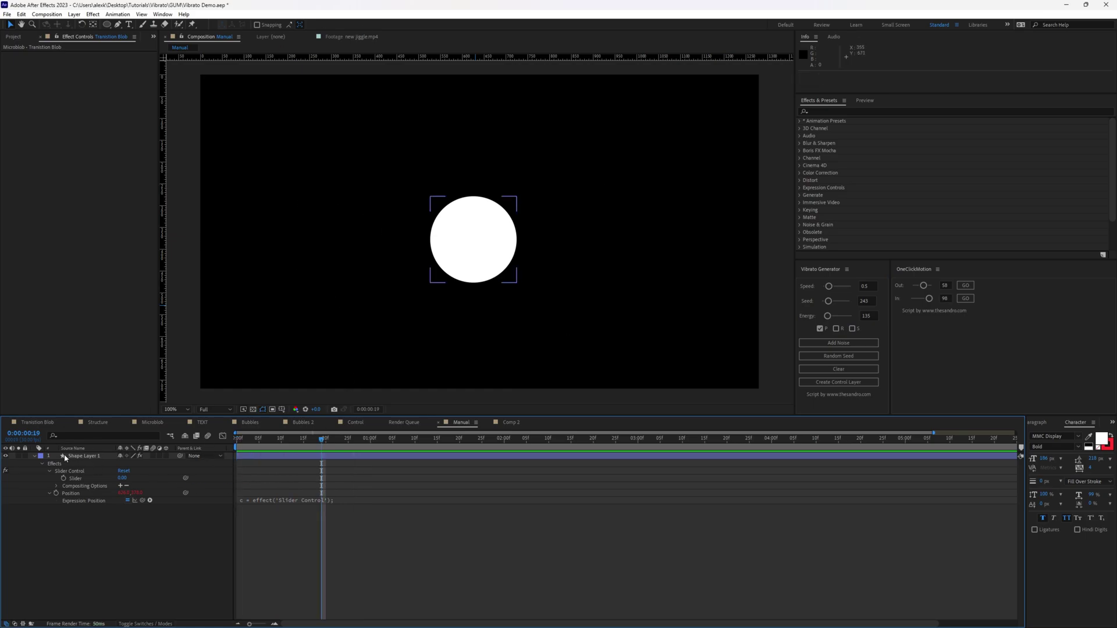
Raise Shape Layer 1's Slider Control value to about 113 and preview the result
left_click_drag(91, 61, 150, 66)
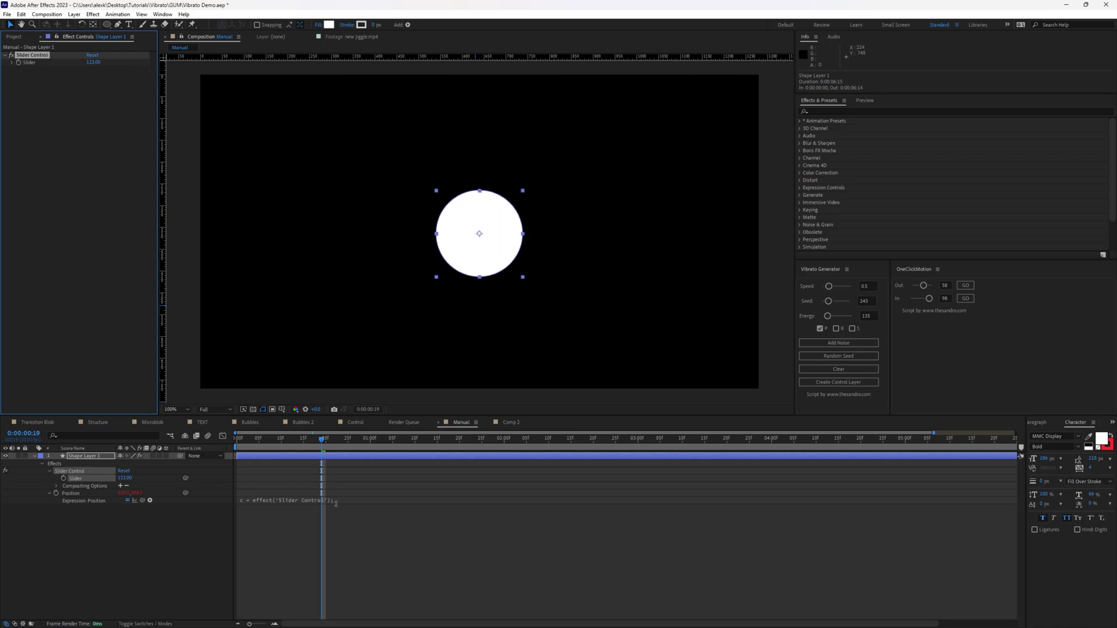
key("space")
left_click(273, 478)
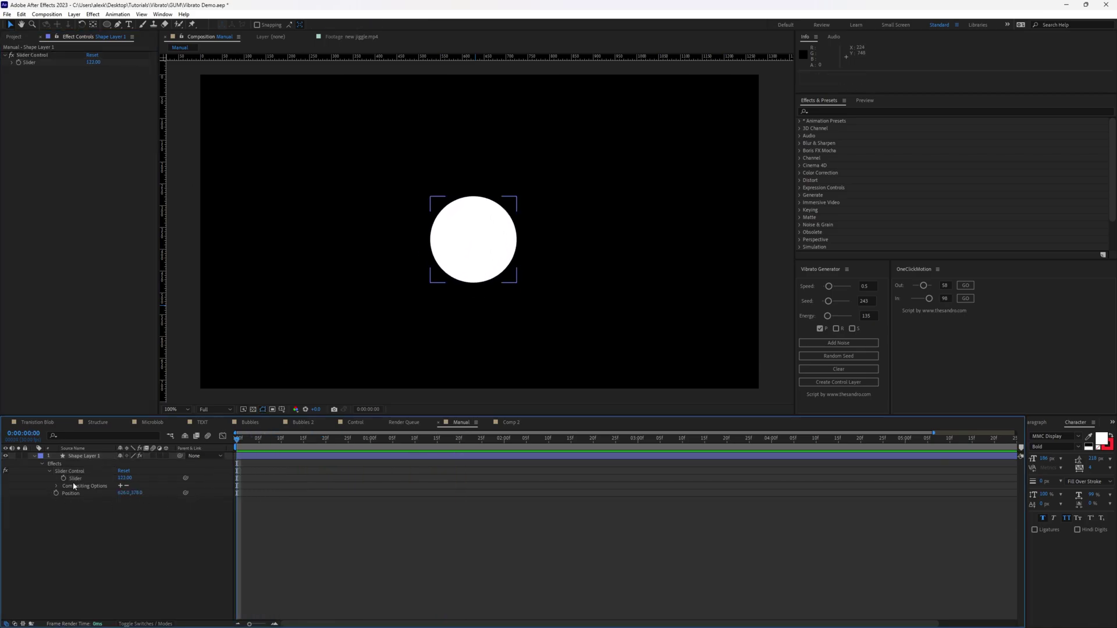
Delete the Slider Control effect from Shape Layer 1, keep the layer selected and return to 0:00:00:00
left_click(35, 55)
key("Delete")
left_click(88, 456)
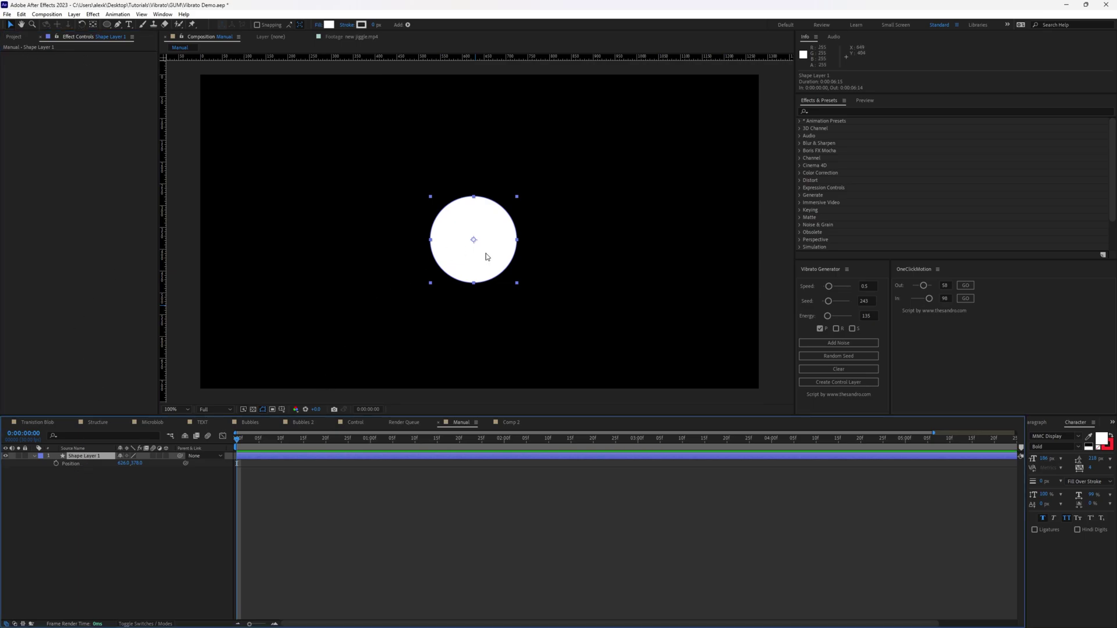
left_click(254, 438)
left_click(236, 440)
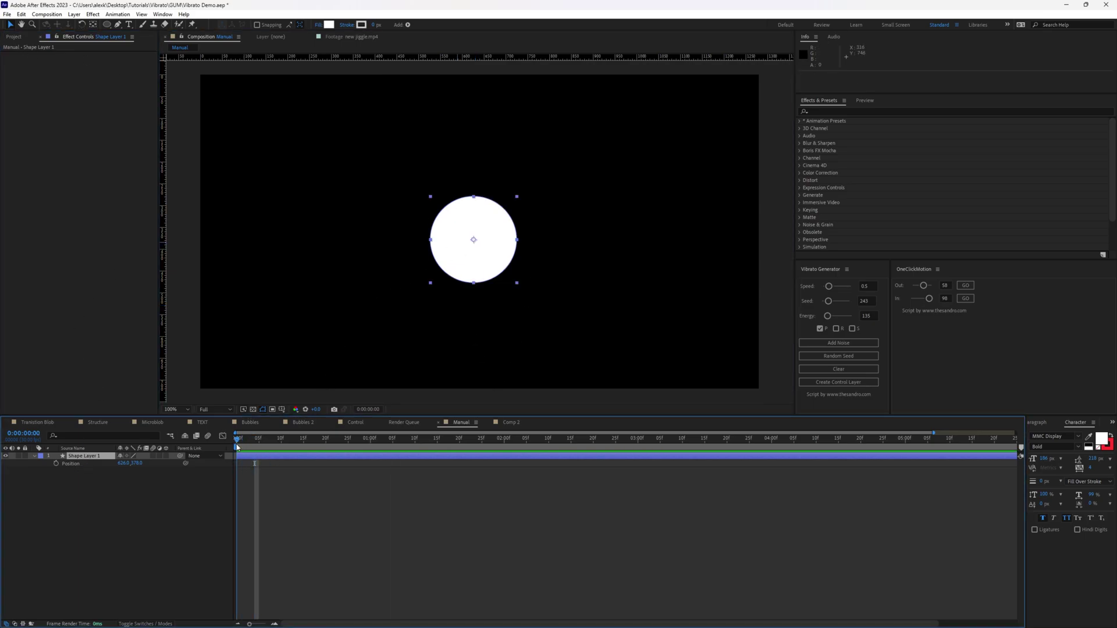
Undo the last stopwatch change, enable an expression on Shape Layer 1's Position, and replace the default code with "var controlEffect ="
key("ctrl+z")
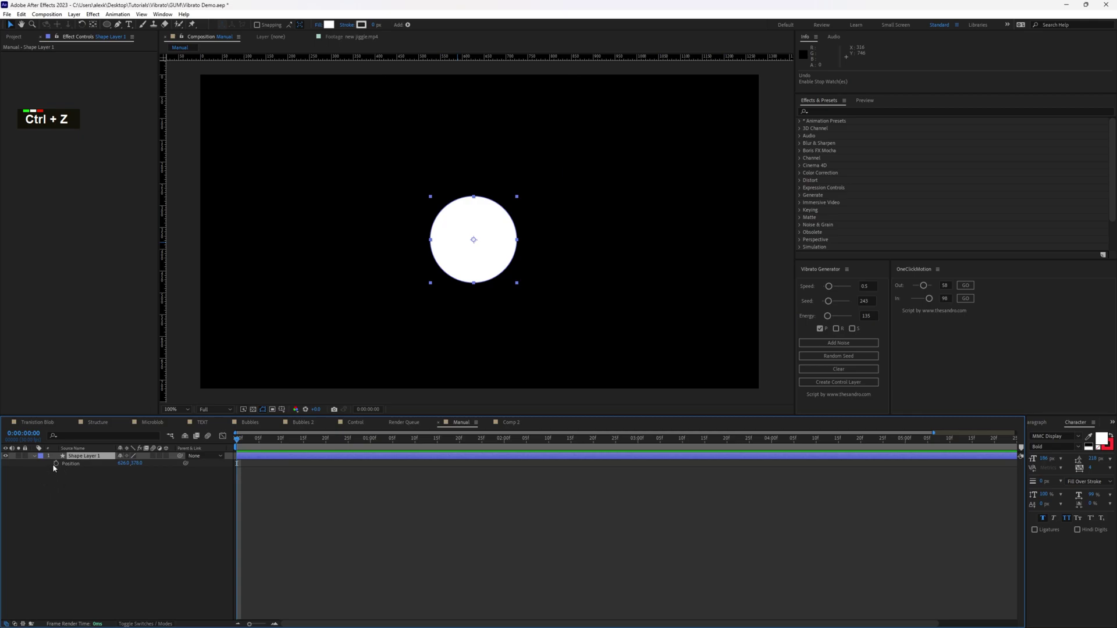
left_click(56, 464, "alt")
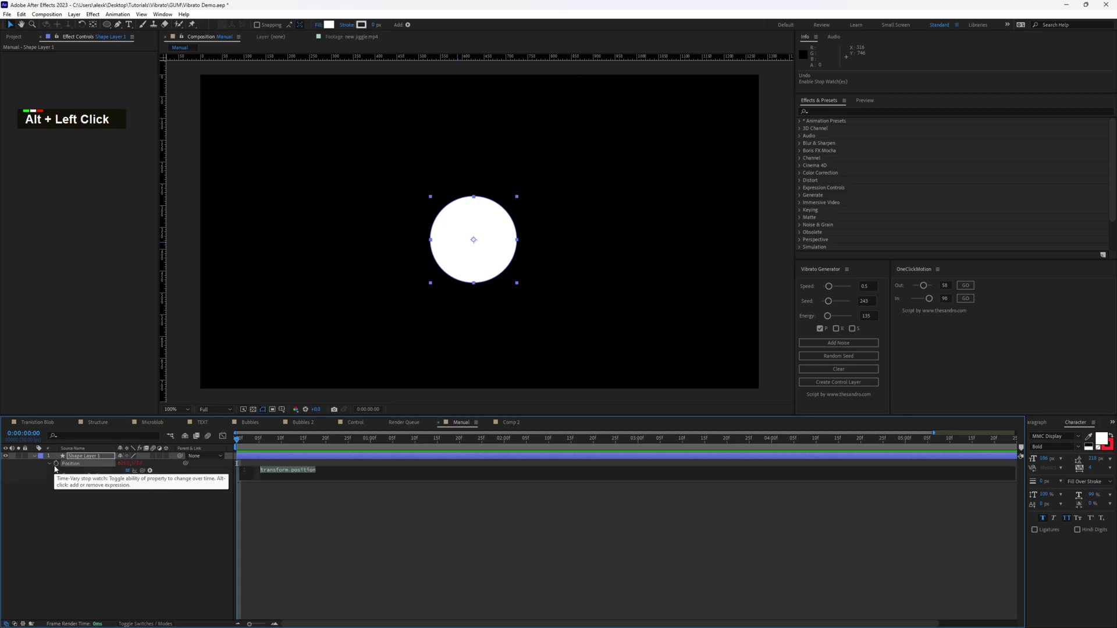
key("BackSpace")
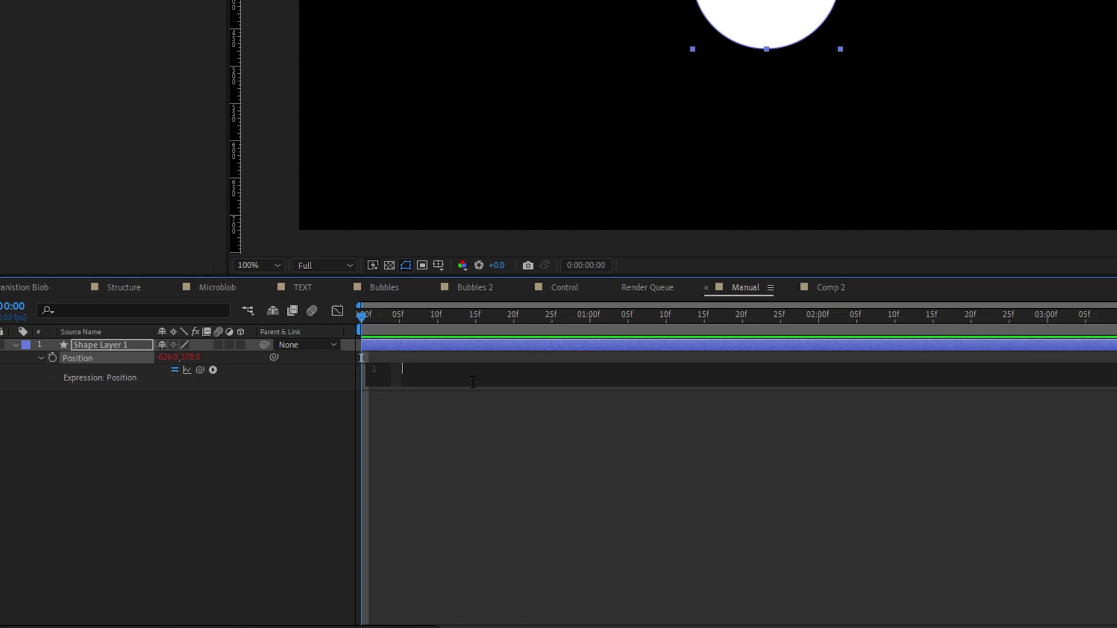
type("var")
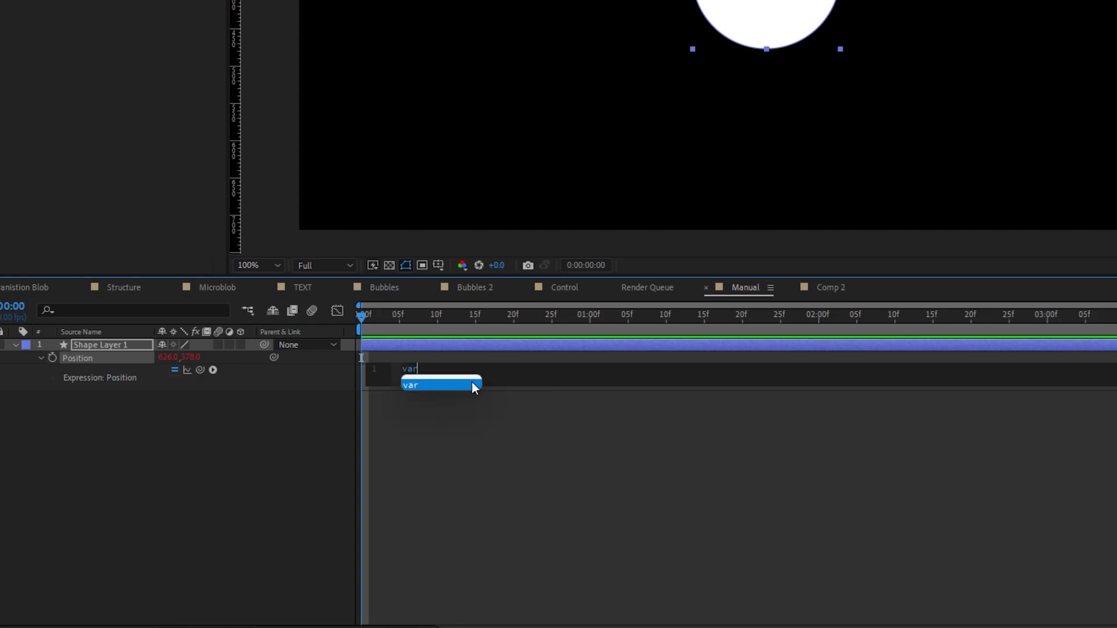
left_click(473, 384)
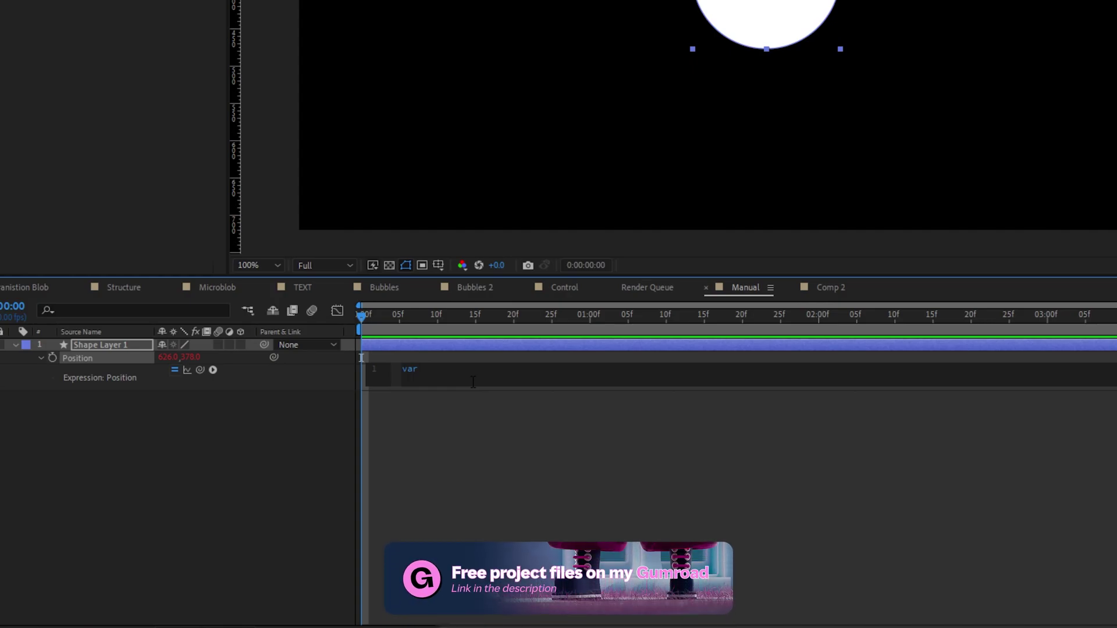
type("control")
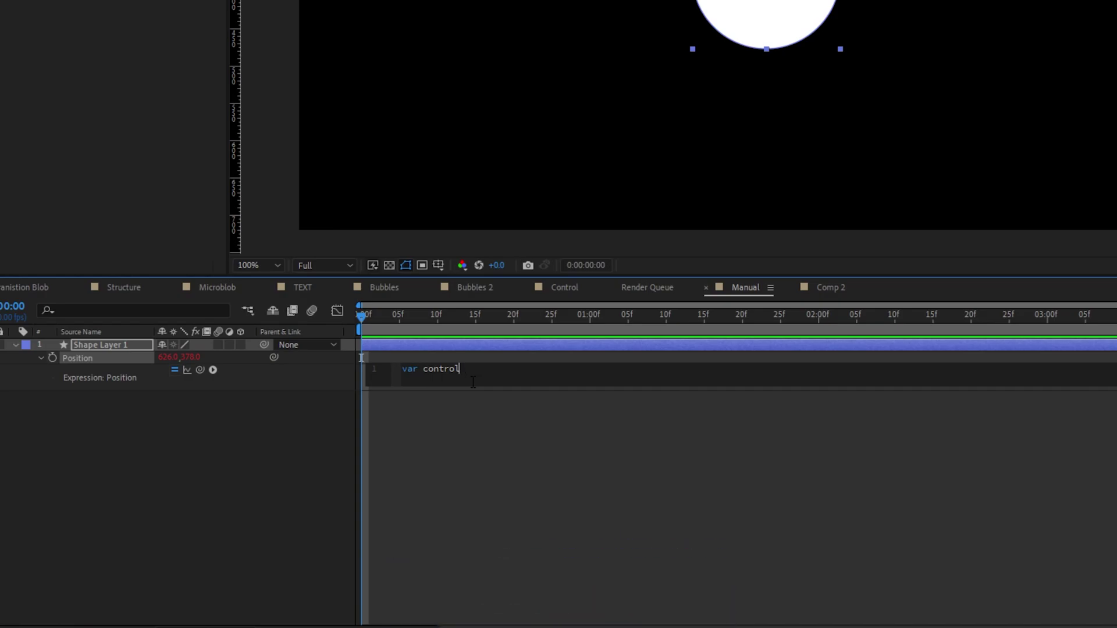
key("BackSpace")
type("Effect")
type("=")
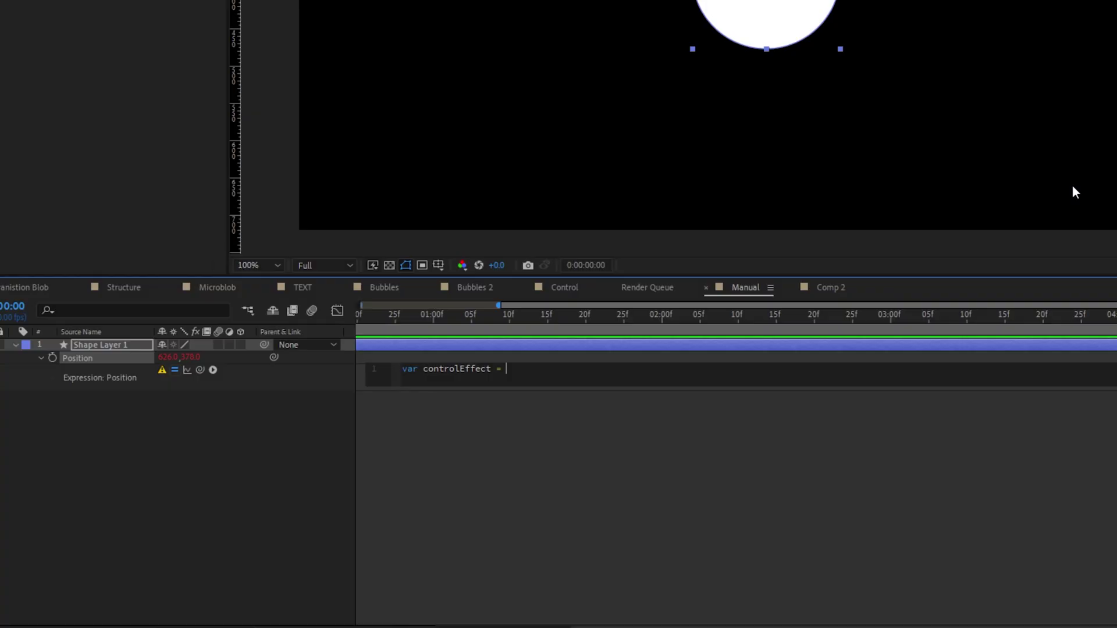
Assign effect('Slider Control') to the controlEffect variable in the Position expression
type("effect()")
type("'Slider ")
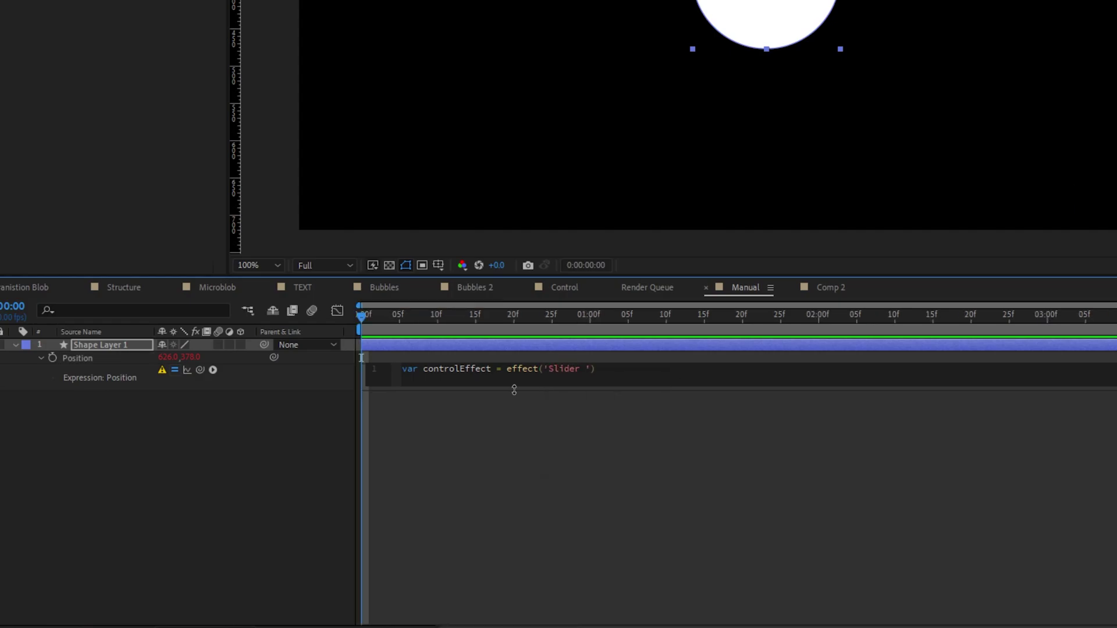
type("Control")
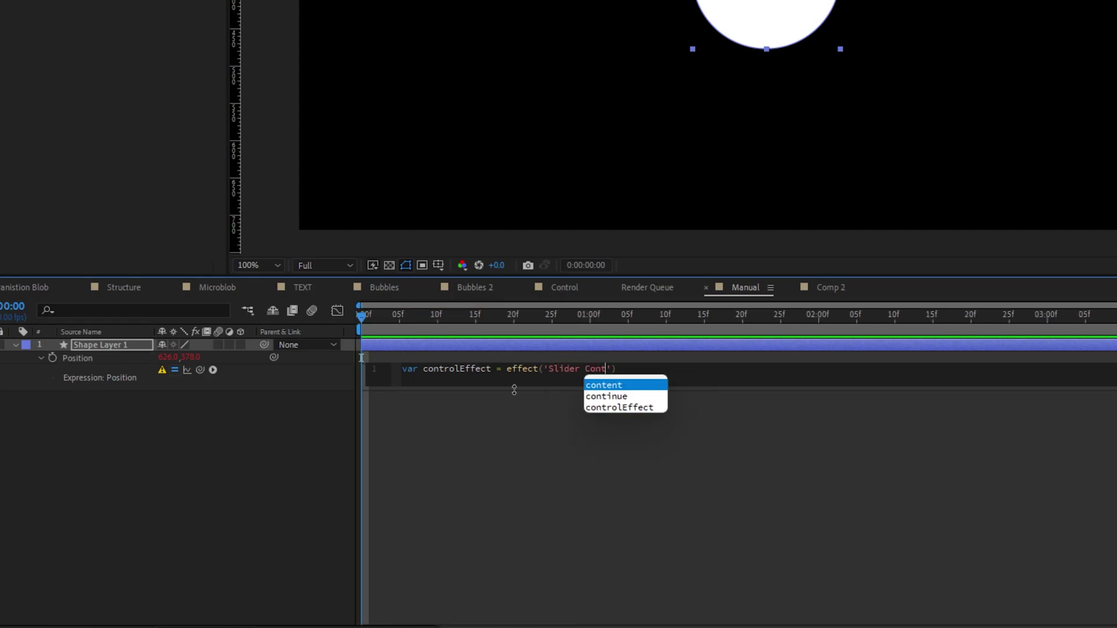
left_click(656, 379)
Add a second line to the Position expression: var intensity = controlEffect('Slider') / 100
key("Return")
type("var")
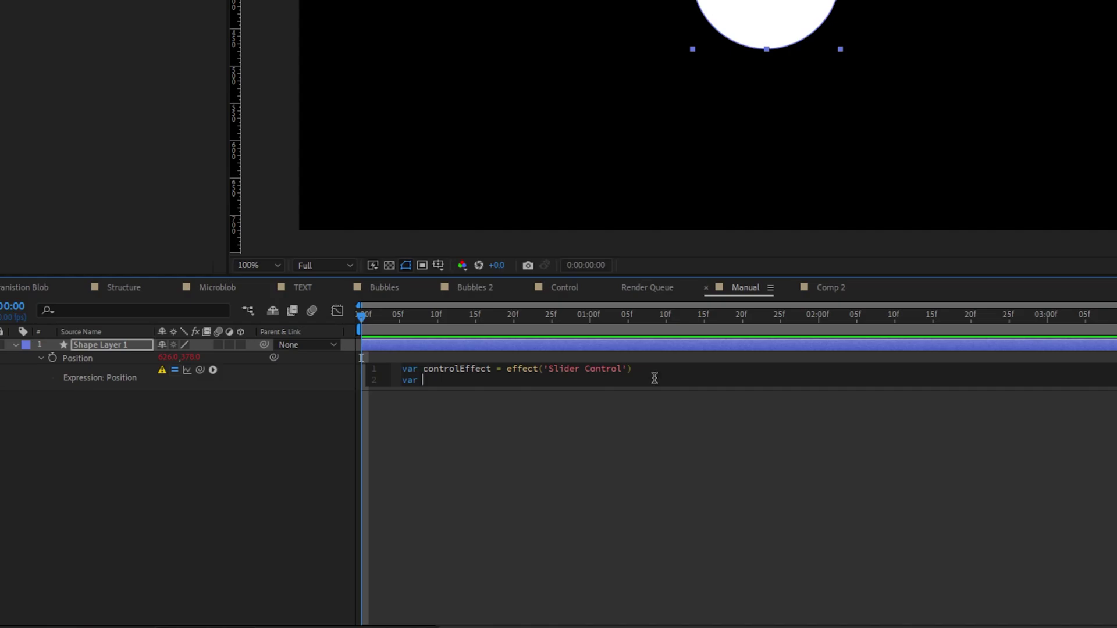
type("intensity")
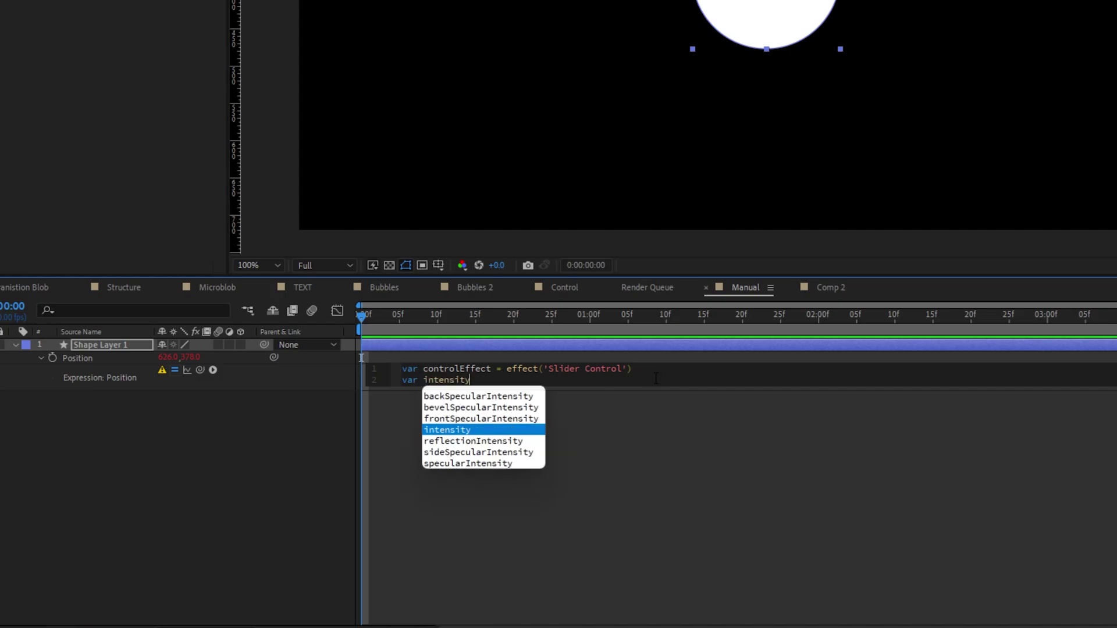
type(" =")
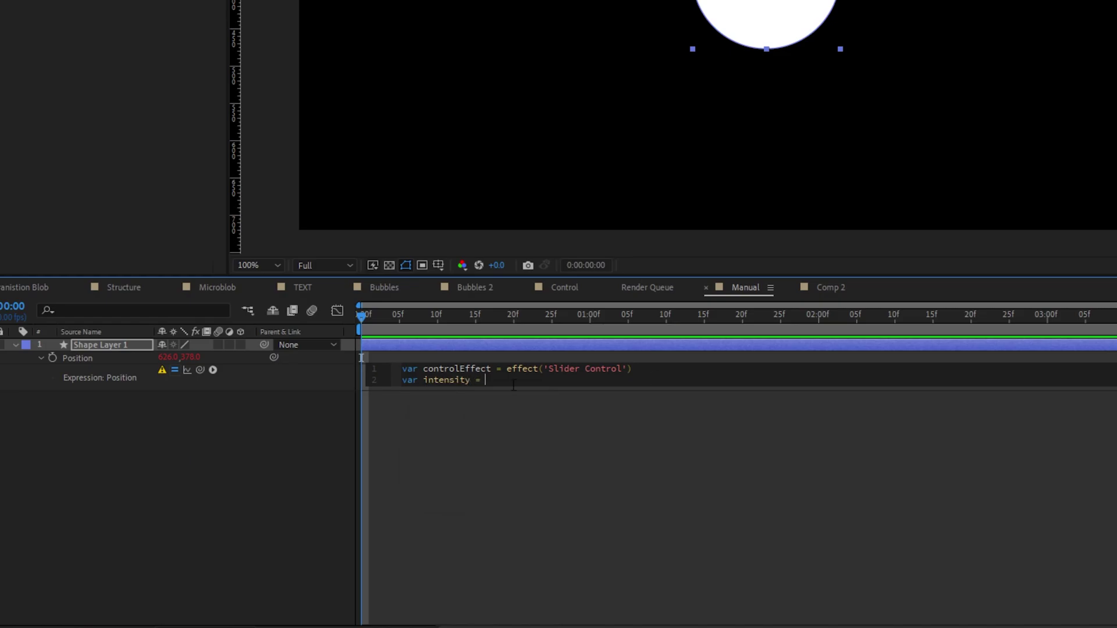
type(" con")
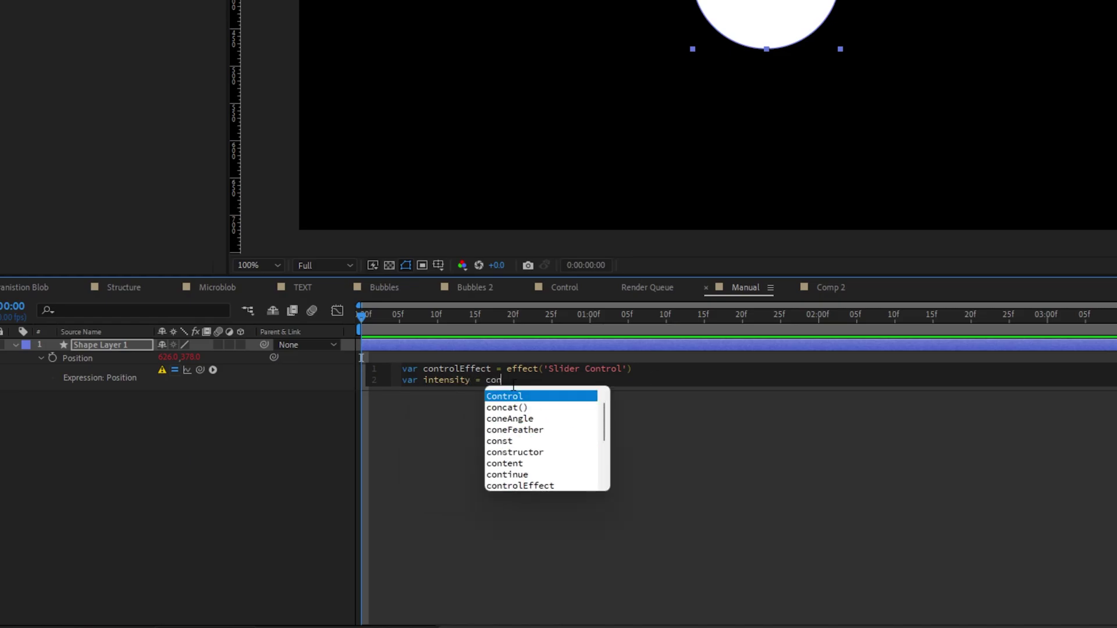
type("trolEffect")
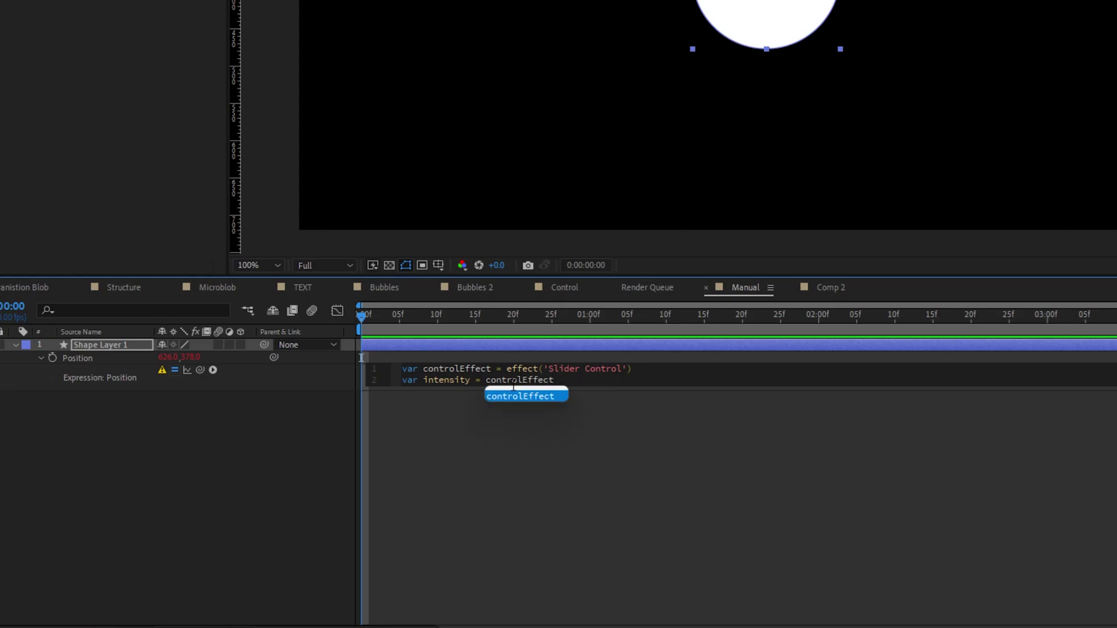
type("('Slider') / ")
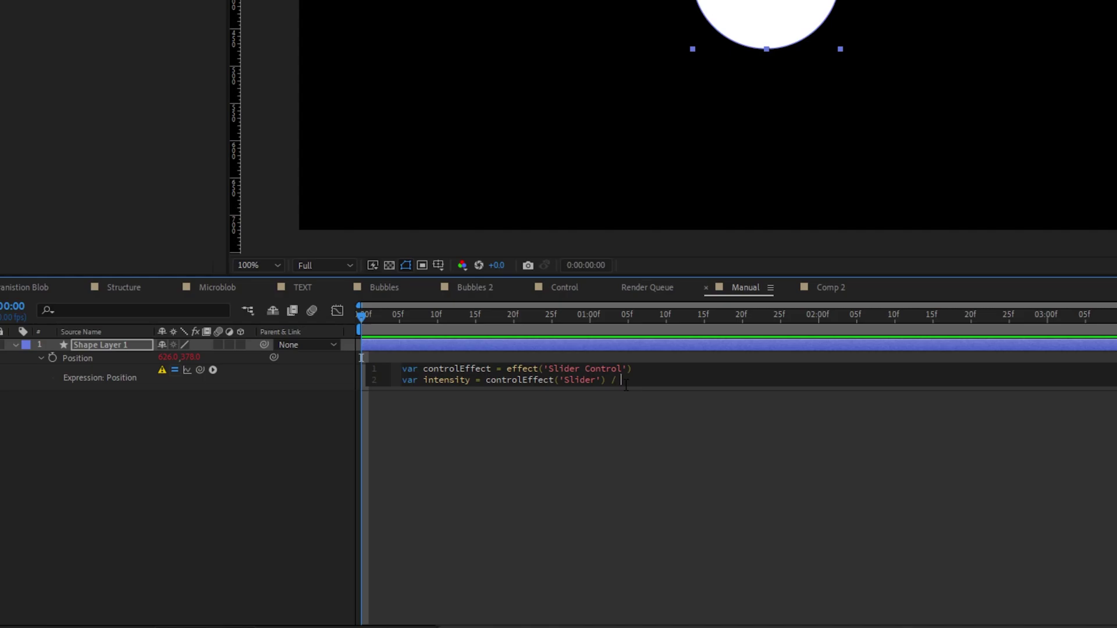
type("100")
Add a third line to the Position expression, var animate = wiggle(2 ,50), and commit the code
key("Return")
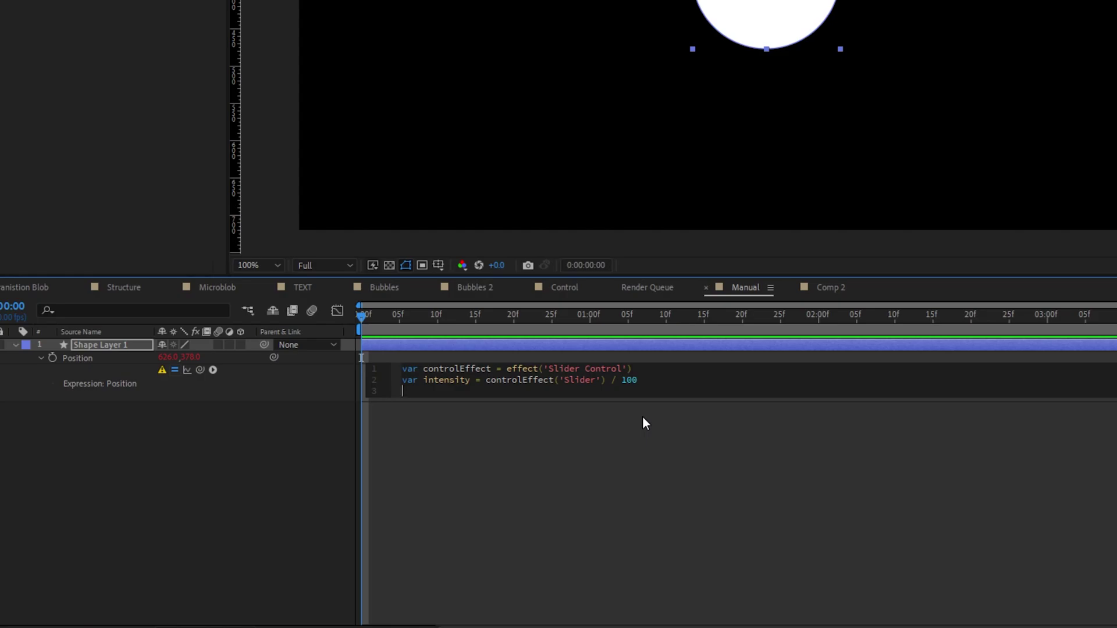
type("var ani")
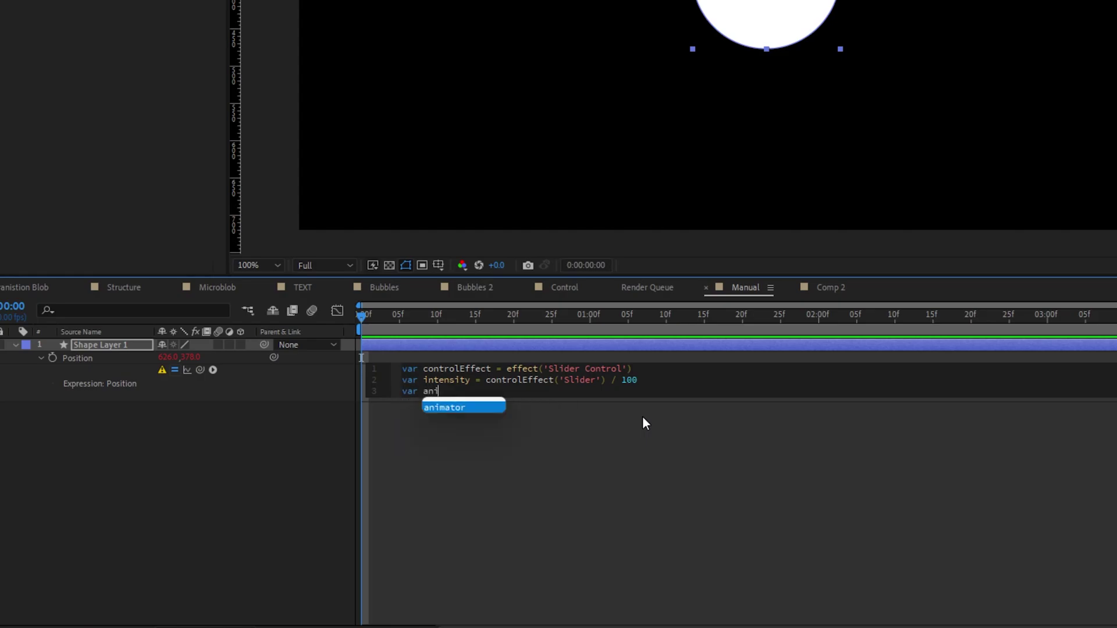
type("mate = ")
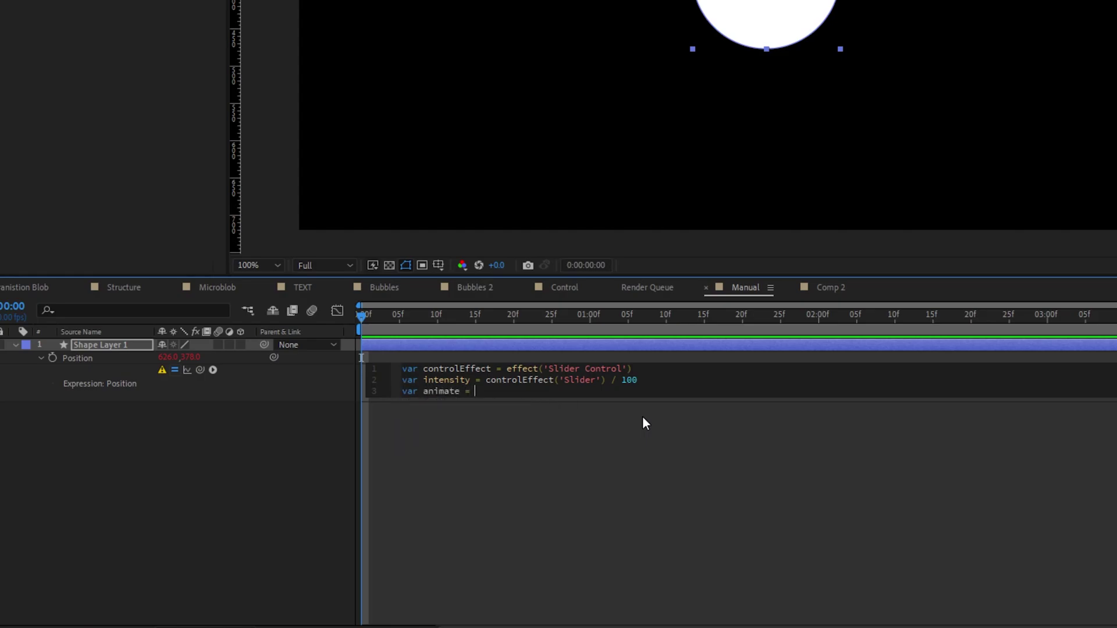
type("wiggle")
key("BackSpace")
key("BackSpace")
key("BackSpace")
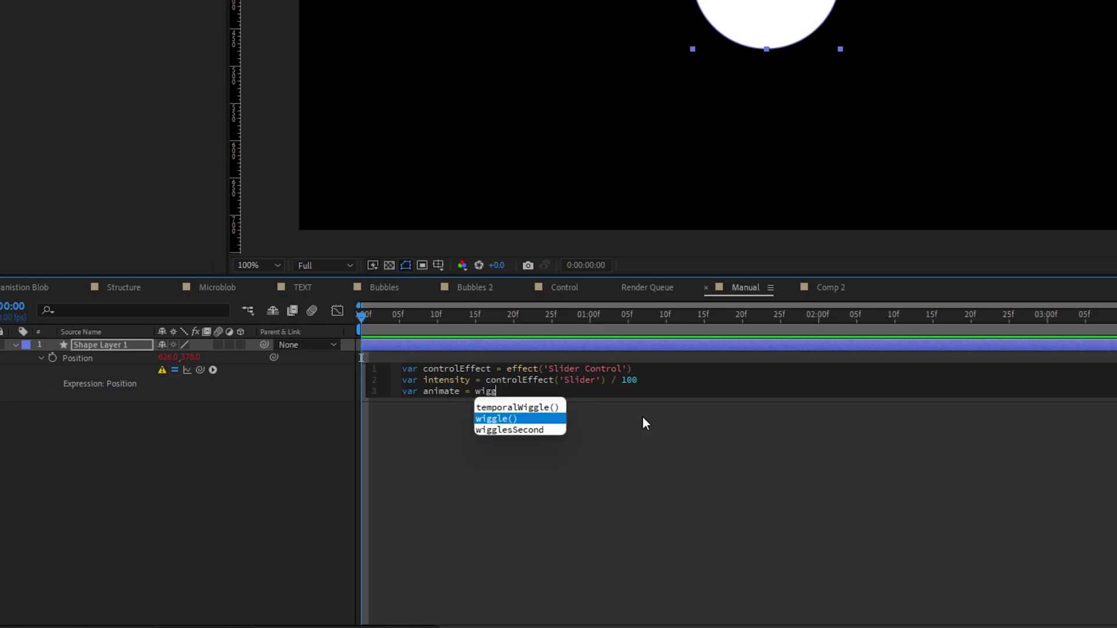
key("Return")
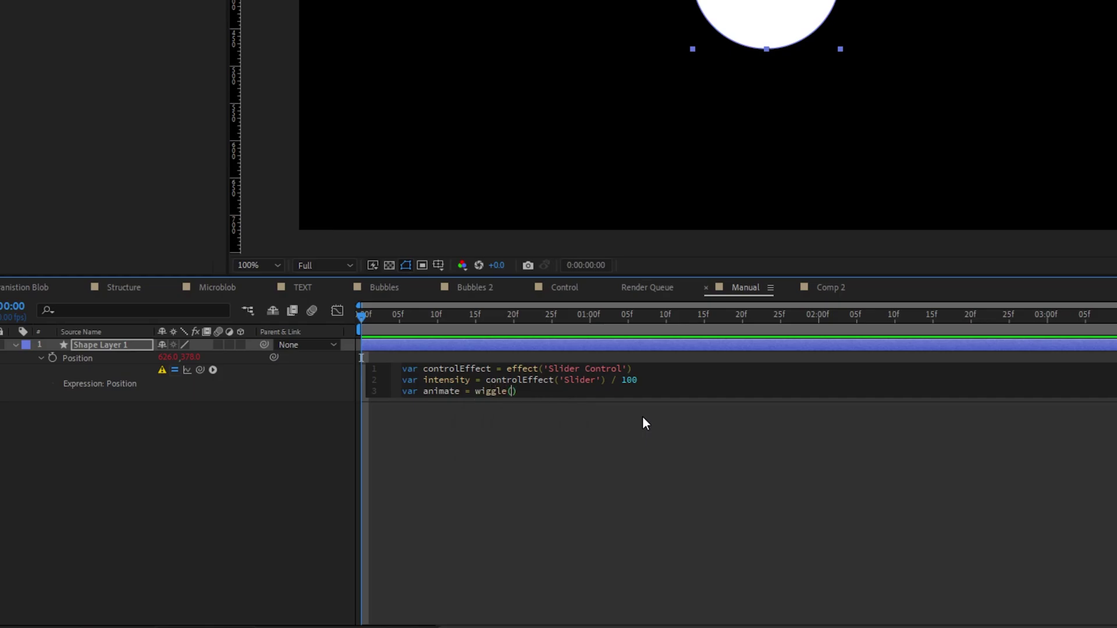
type("2 ,50")
left_click(573, 470)
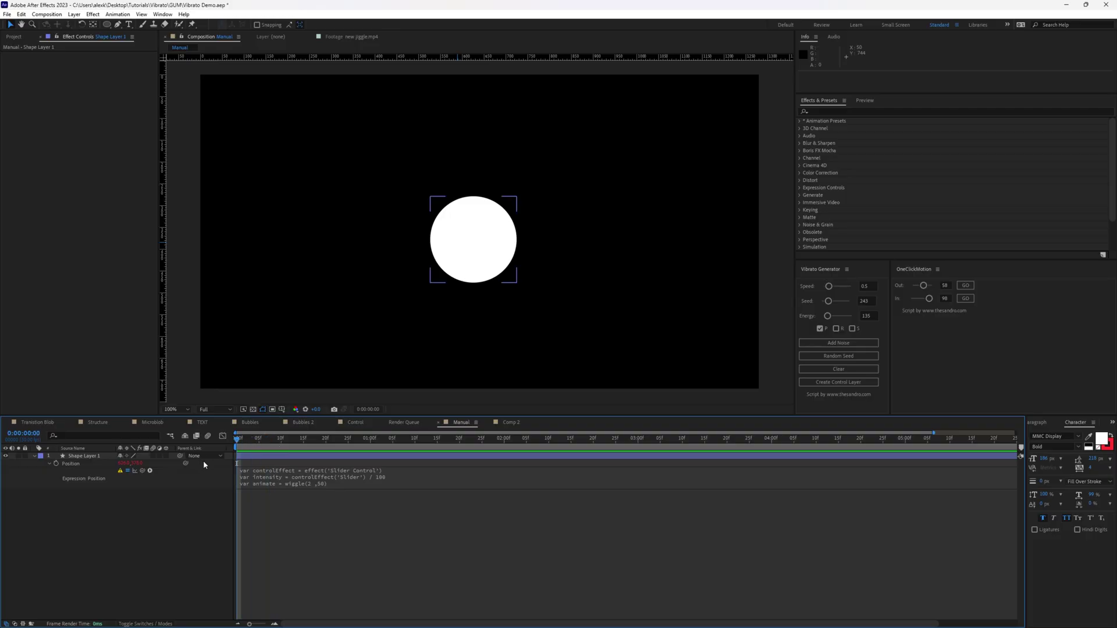
Add the final expression line value * (1 - intensity) + animate * intensity and commit it
left_click(353, 488)
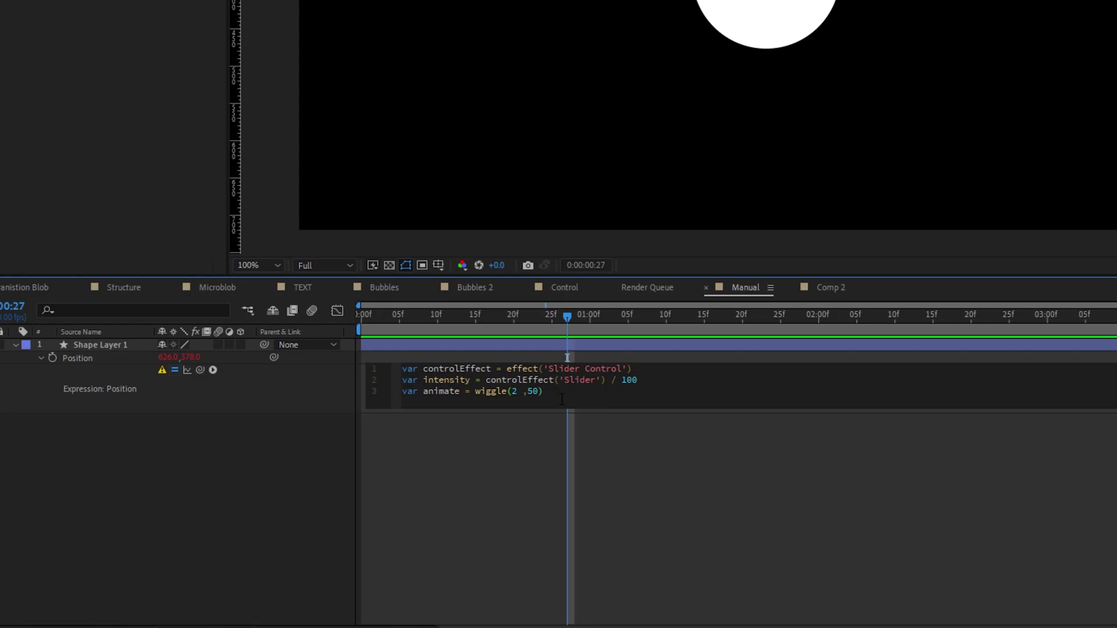
key("Return")
type("valu")
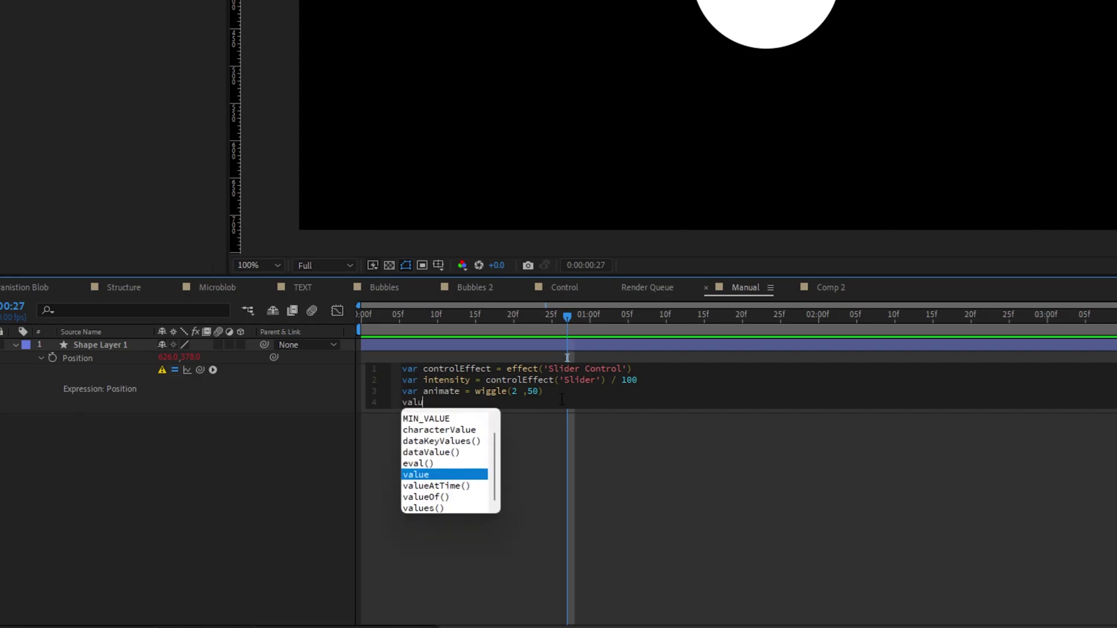
type("e * (1 - ")
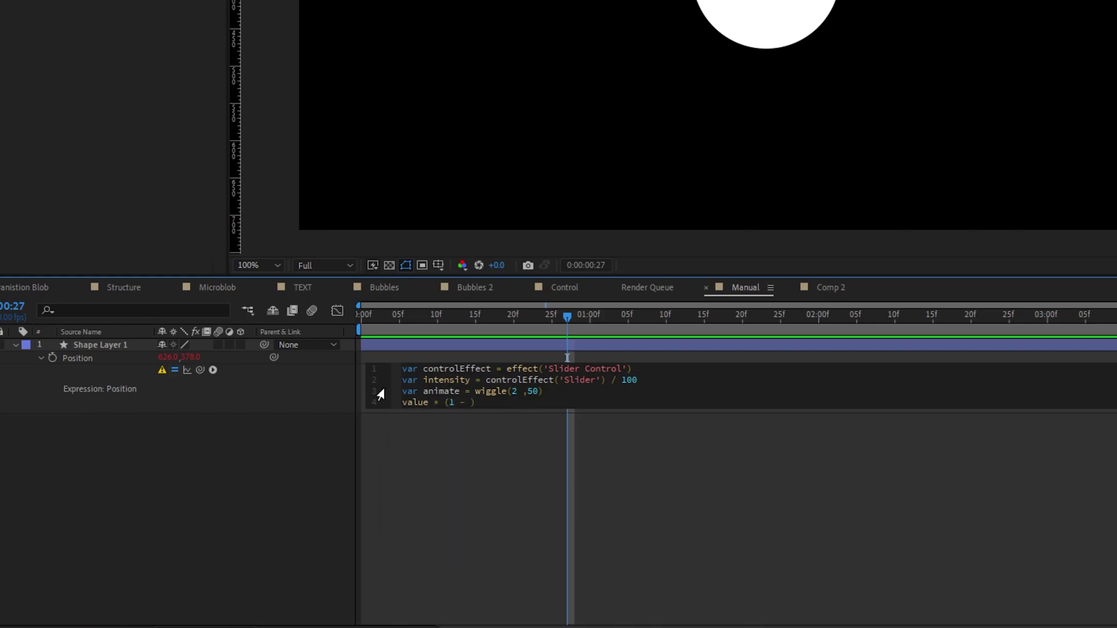
type("intensity) +animate")
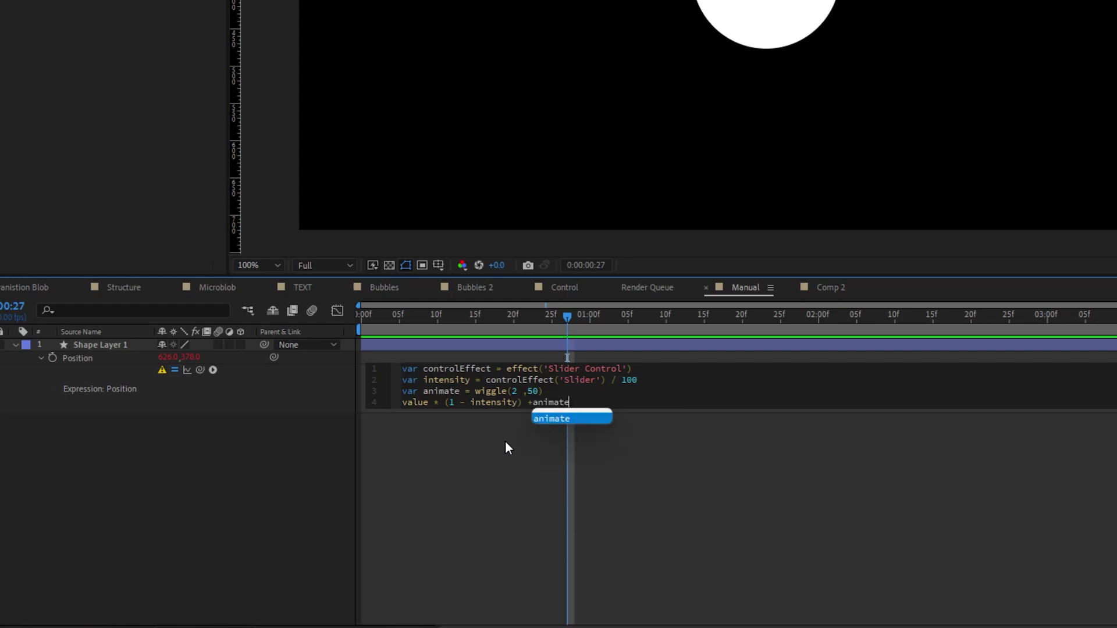
key("Escape")
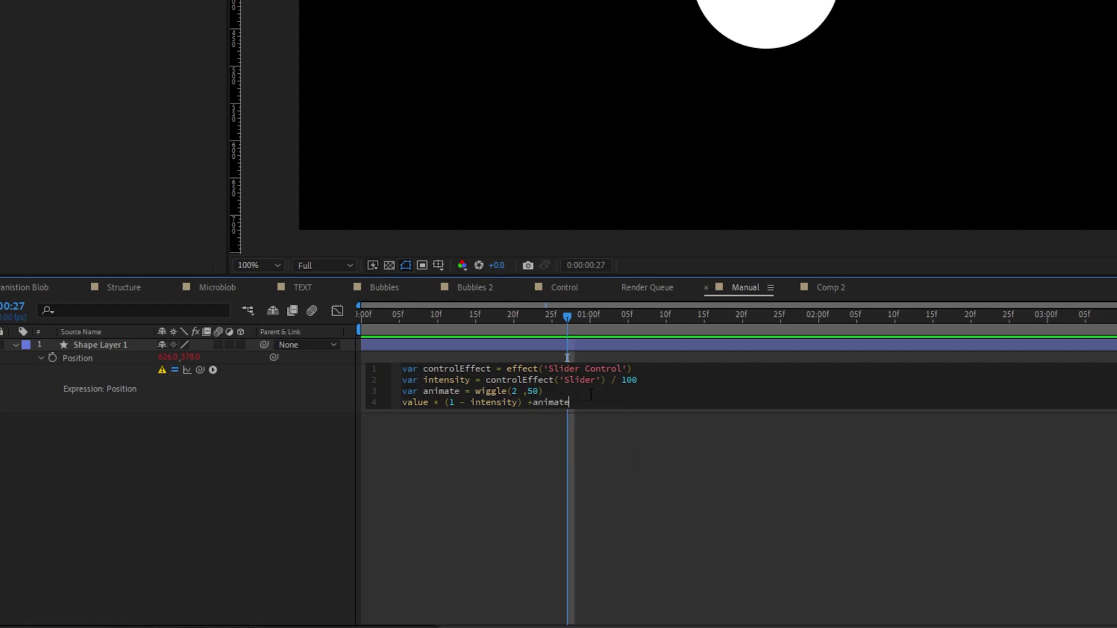
type("* intensity")
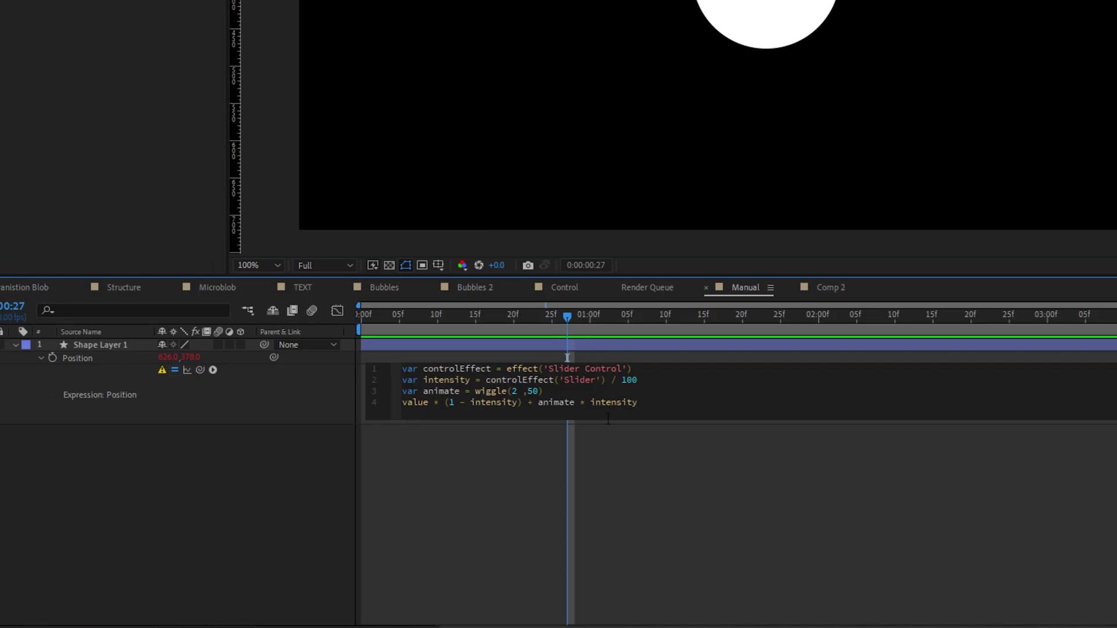
left_click(581, 423)
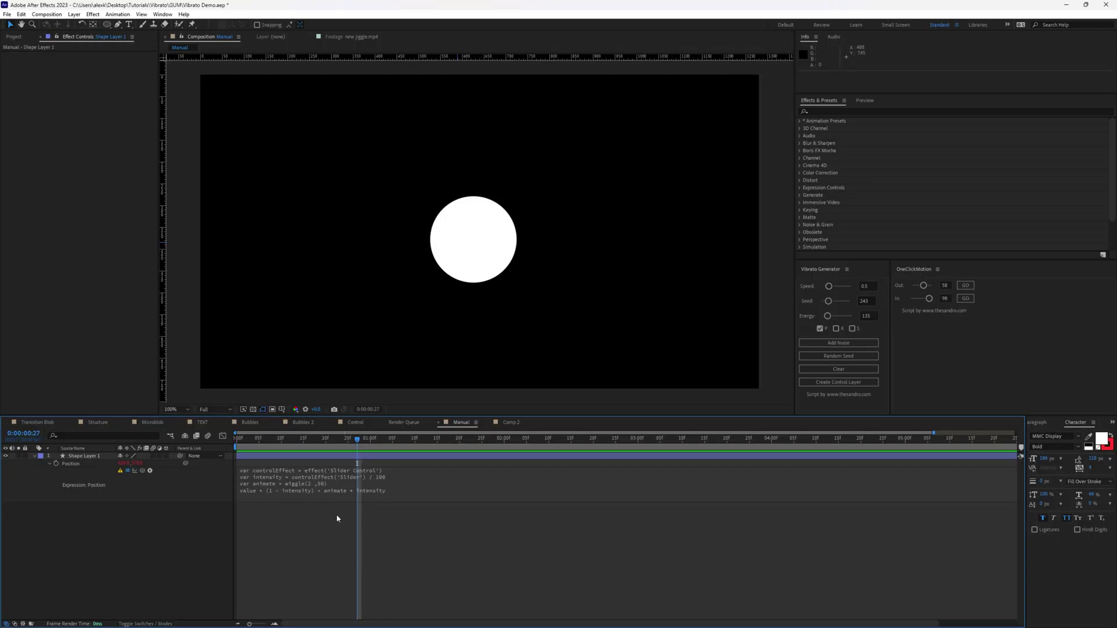
Return to 0:00:00:00 and apply the Slider Control effect to Shape Layer 1
left_click(93, 345)
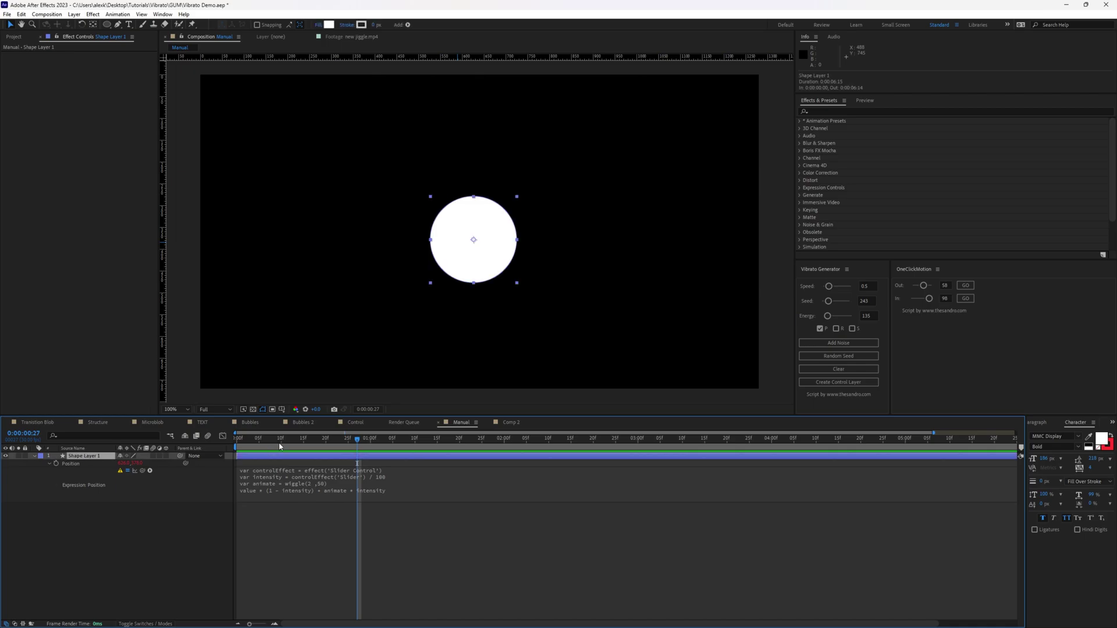
left_click_drag(280, 441, 234, 447)
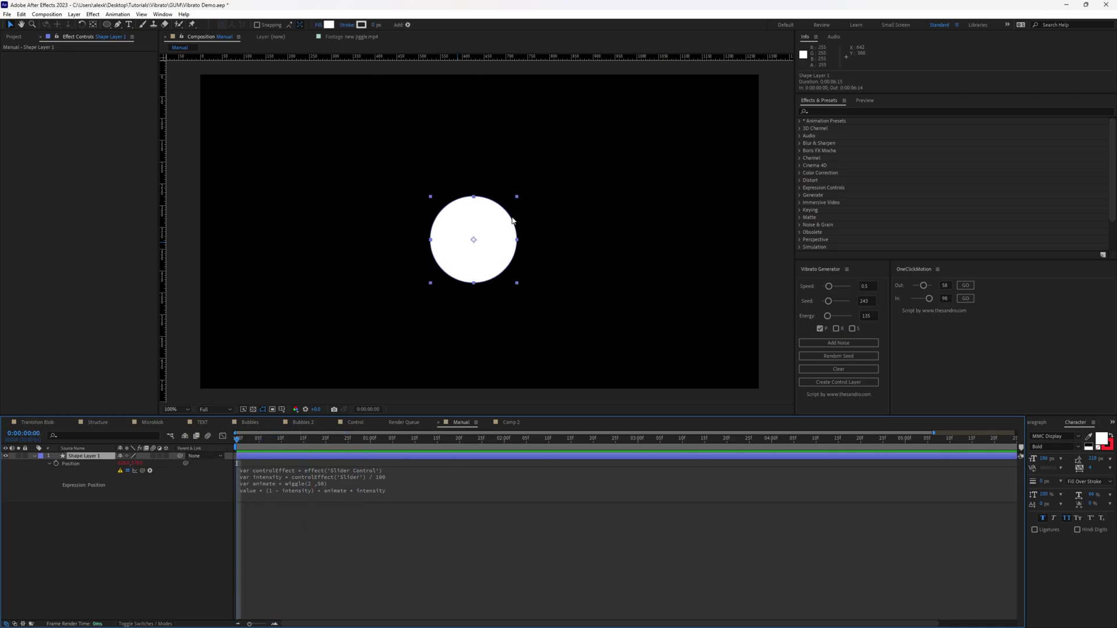
left_click(849, 112)
type("slider")
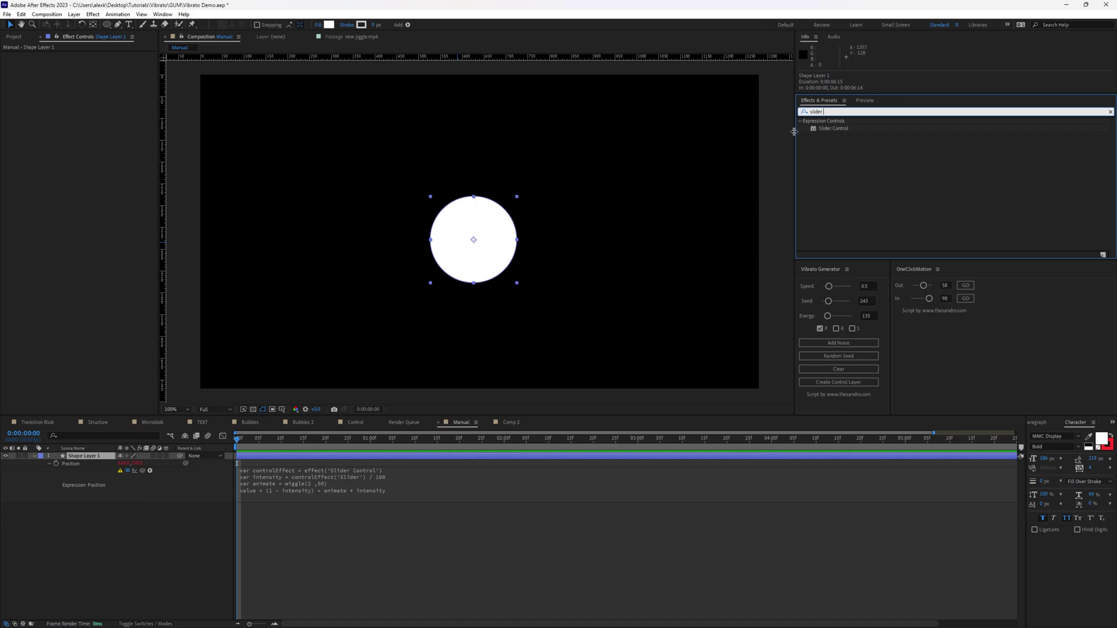
left_click_drag(833, 128, 94, 169)
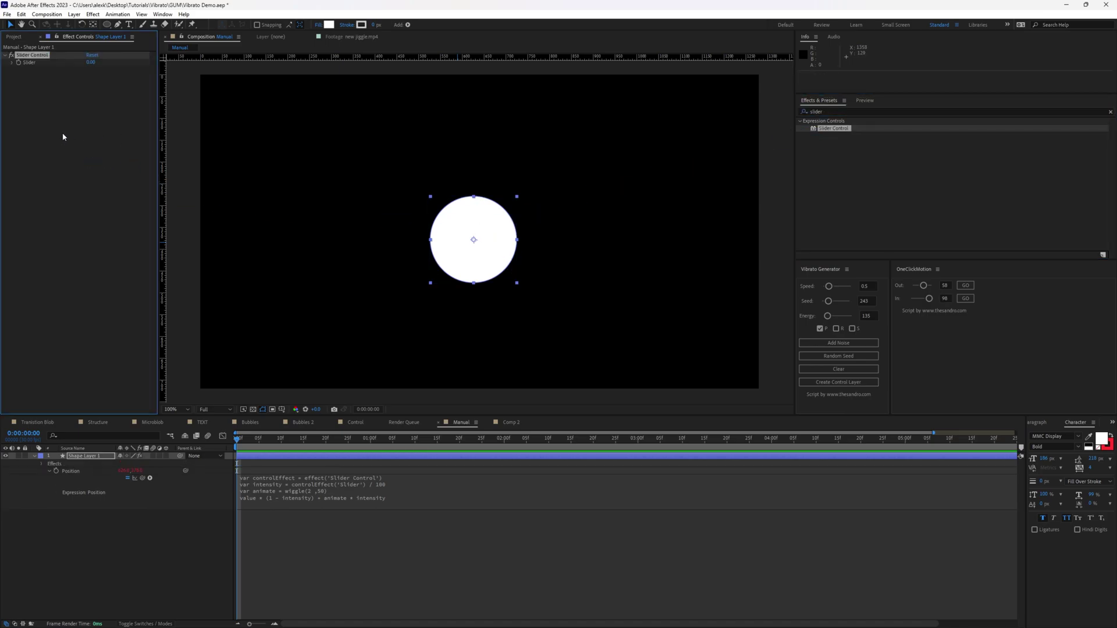
Raise Shape Layer 1's Slider value to about 114 and preview the resulting motion
left_click_drag(91, 62, 129, 67)
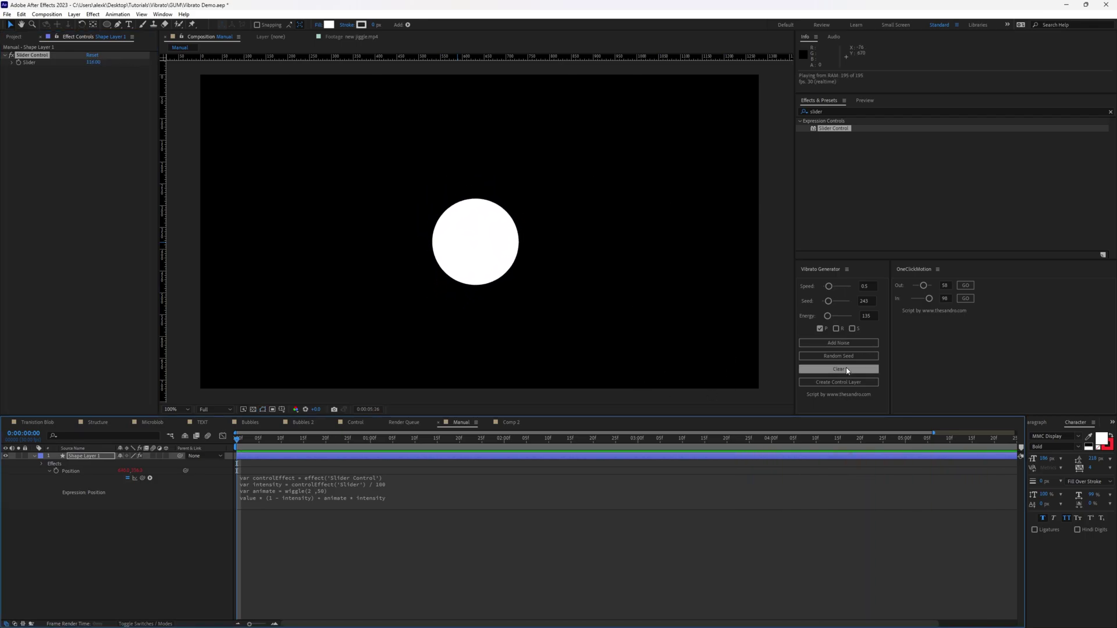
left_click(848, 270)
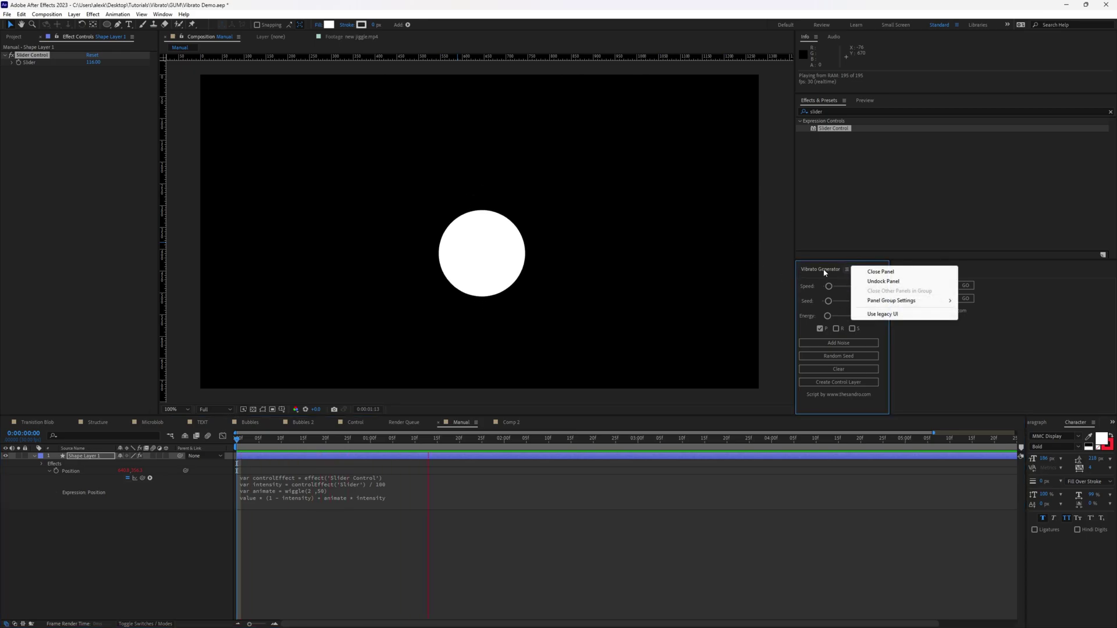
left_click(825, 271)
left_click(342, 509)
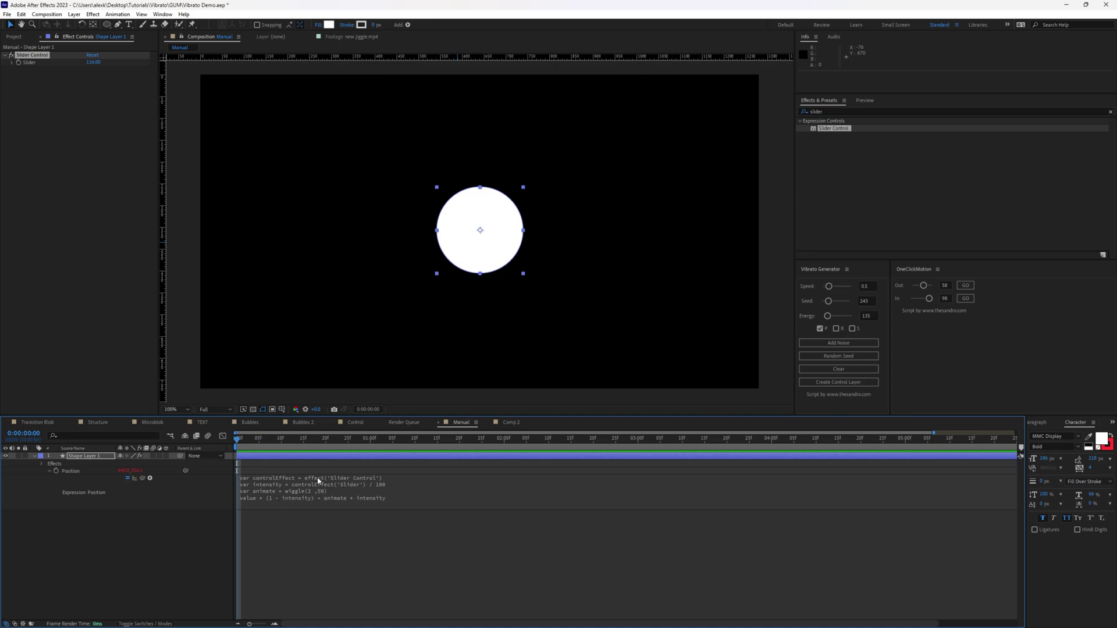
Remove the var keyword from the controlEffect, intensity and animate lines of the Position expression
left_click(330, 487)
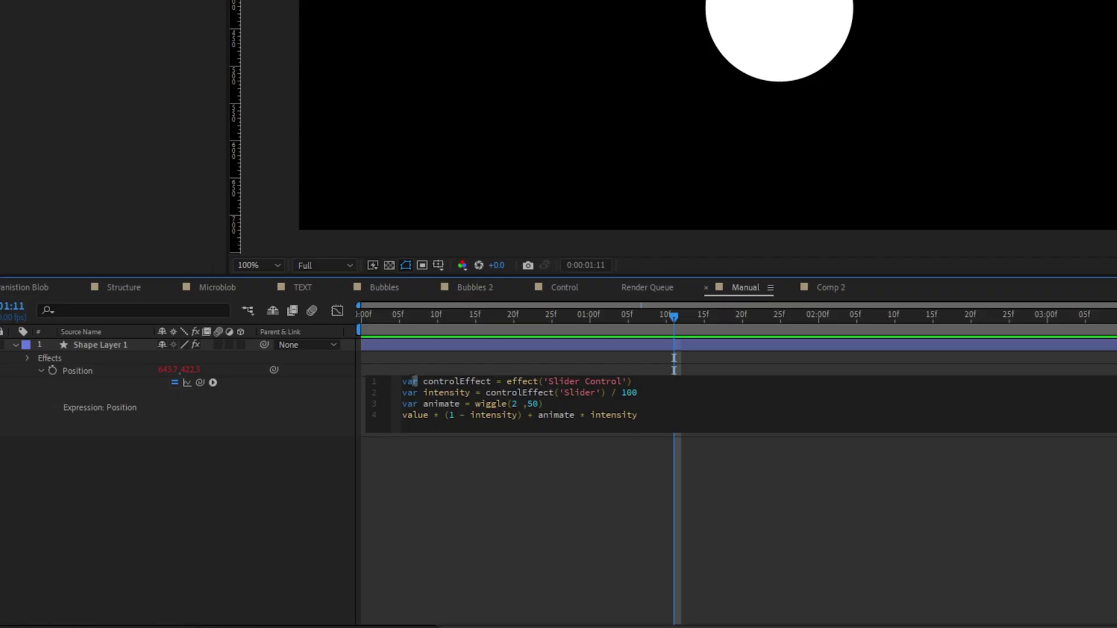
double_click(265, 477)
key("Delete")
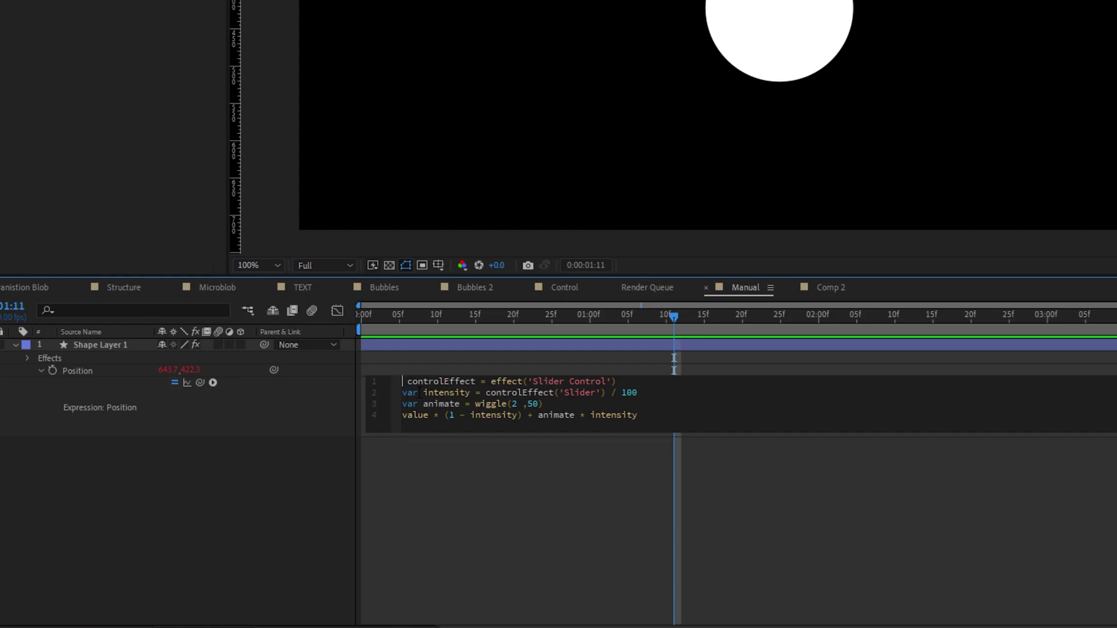
key("Down")
key("shift+Right")
key("shift+Right")
key("shift+Right")
key("Delete")
left_click_drag(418, 405, 403, 404)
key("Delete")
key("Delete")
key("Up")
key("Delete")
key("Up")
key("Delete")
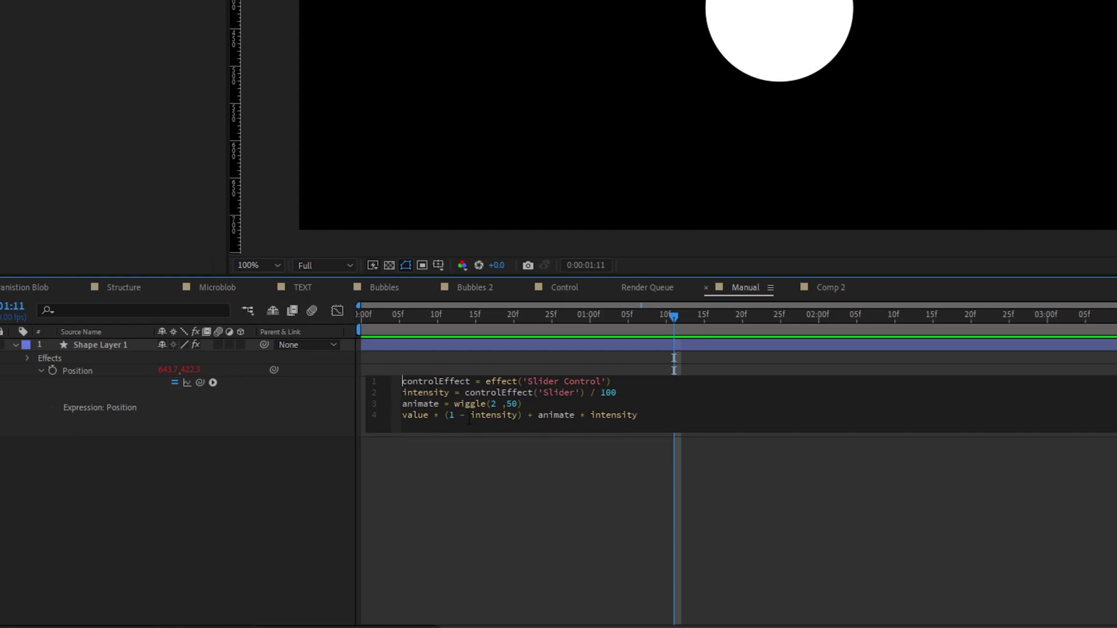
Shorten the variable name controlEffect to c in the first two lines of the Position expression
left_click_drag(470, 382, 387, 389)
left_click(387, 388)
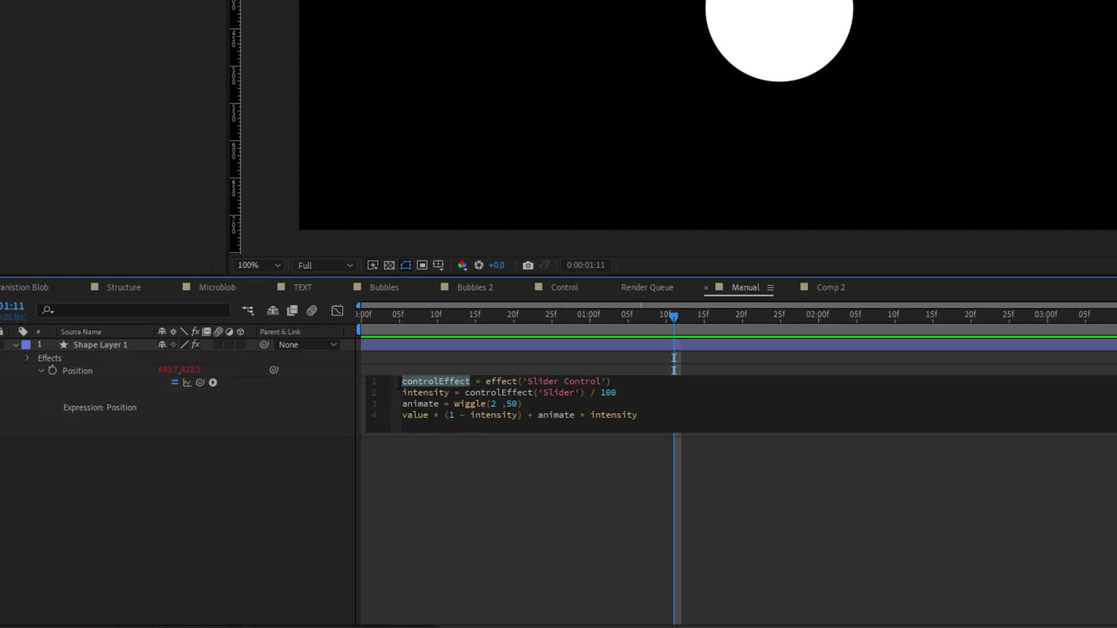
double_click(410, 383)
type("c")
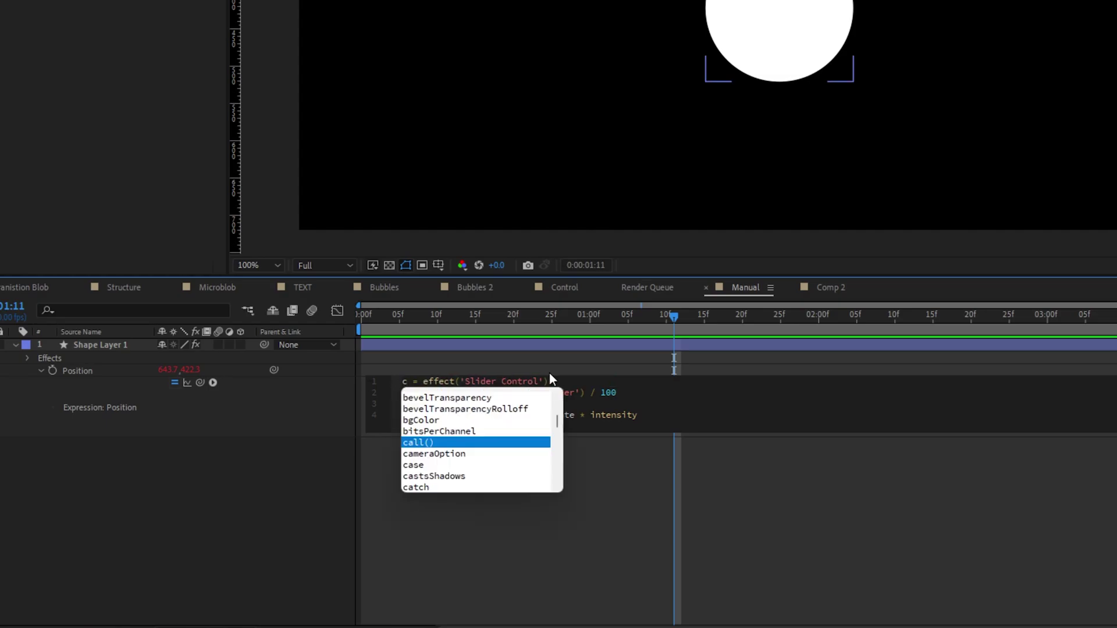
left_click_drag(533, 393, 464, 403)
double_click(467, 393)
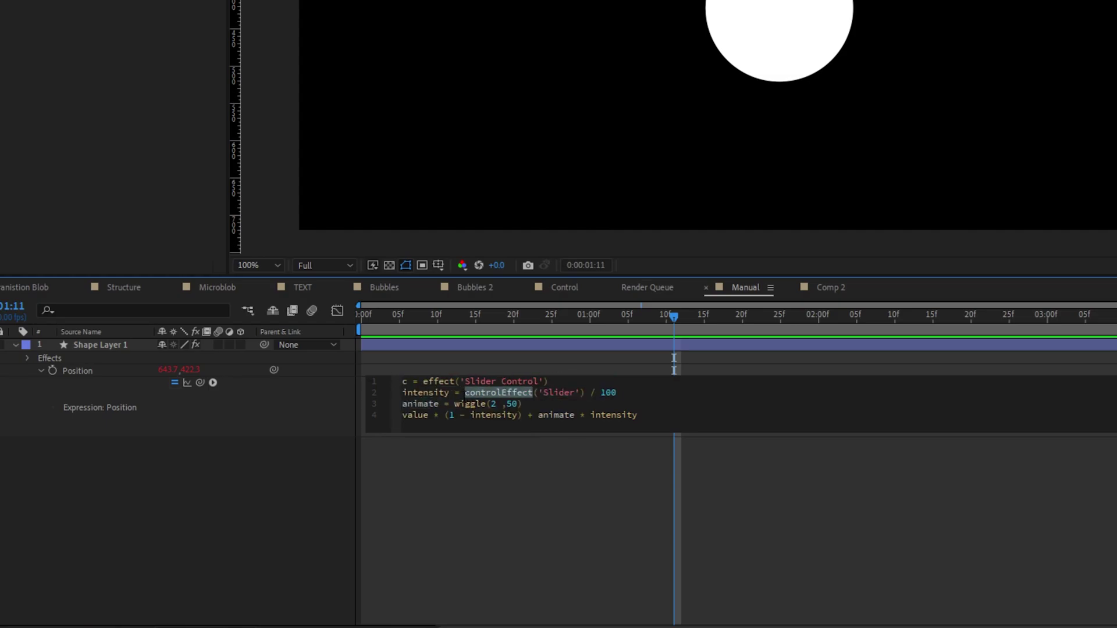
type("c")
Shorten the variable names intensity to i and animate to a where they are defined in the Position expression
double_click(424, 393)
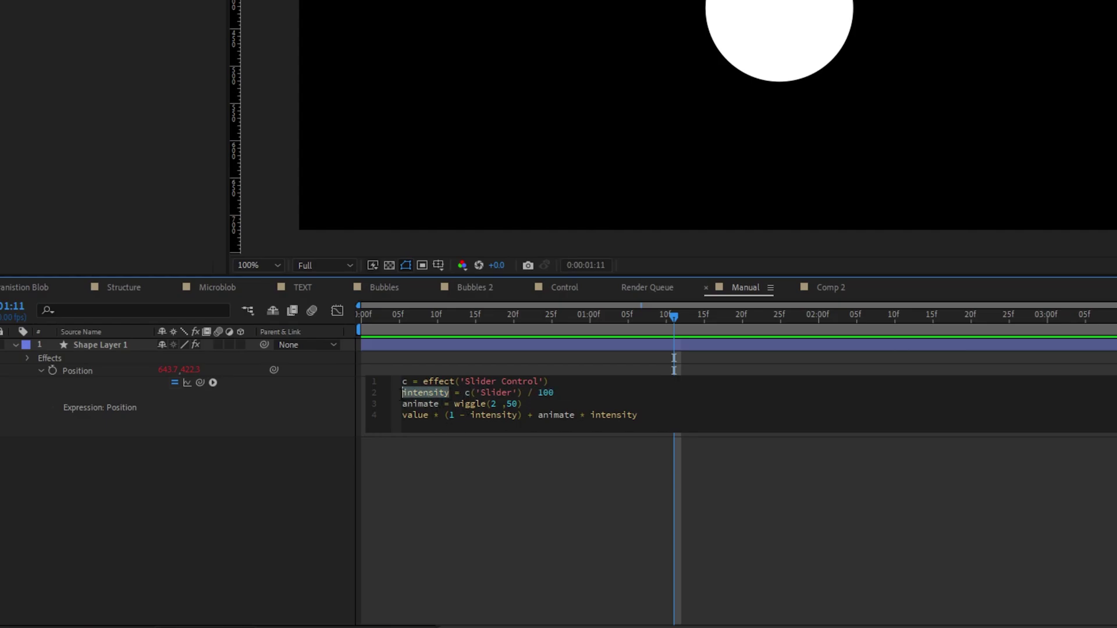
type("i")
left_click(433, 382)
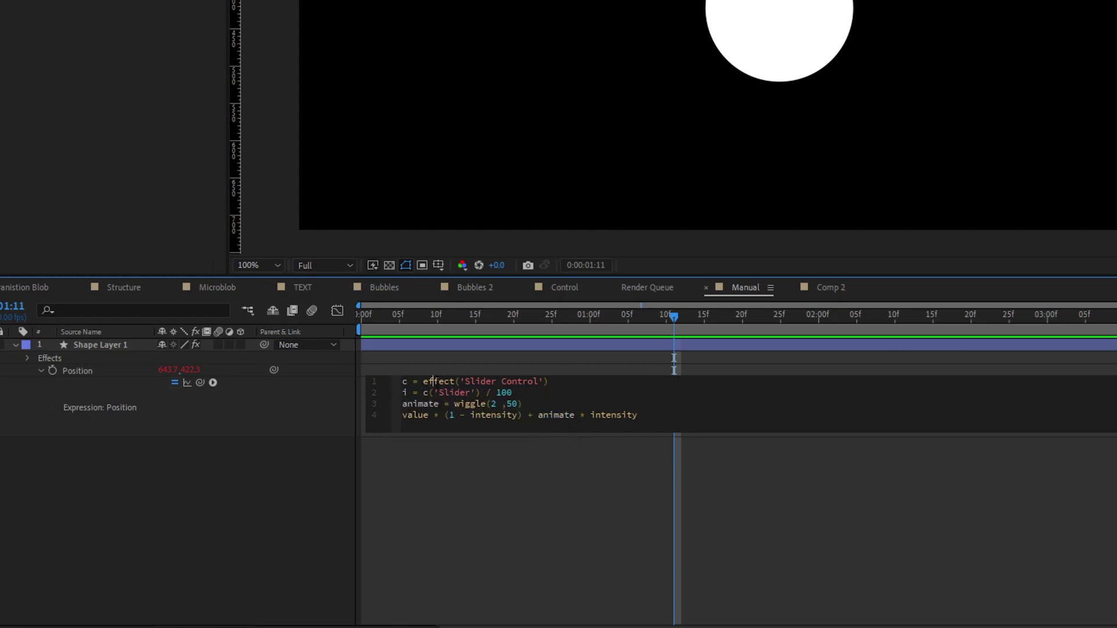
double_click(420, 404)
type("a")
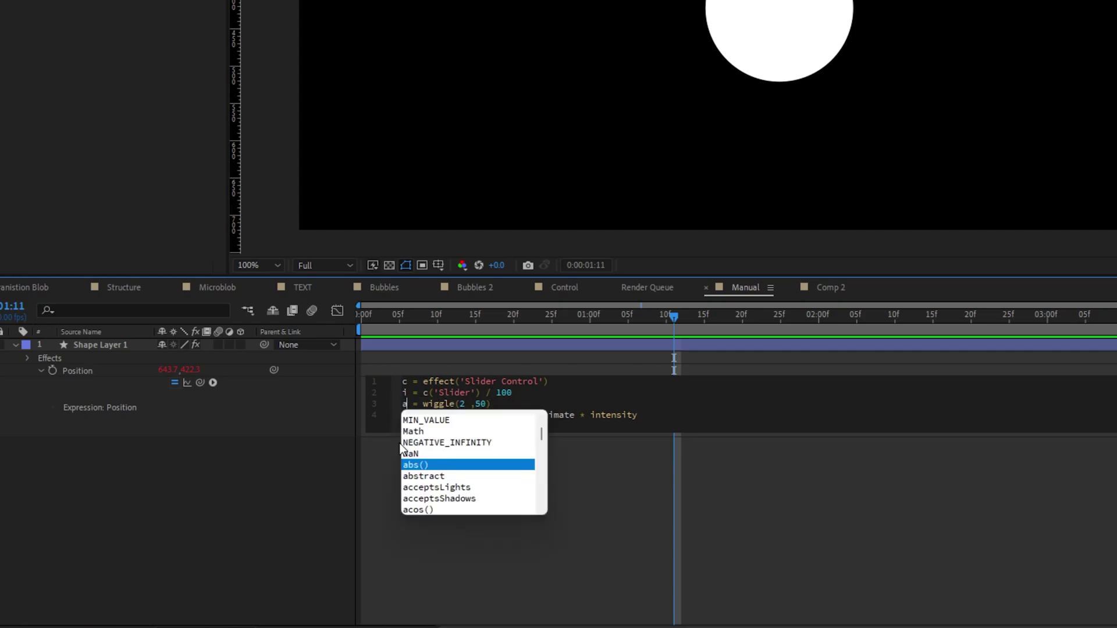
Replace intensity with i and animate with a in the last line of the Position expression, giving value * (1 - i) + a * i
left_click(464, 394)
double_click(493, 415)
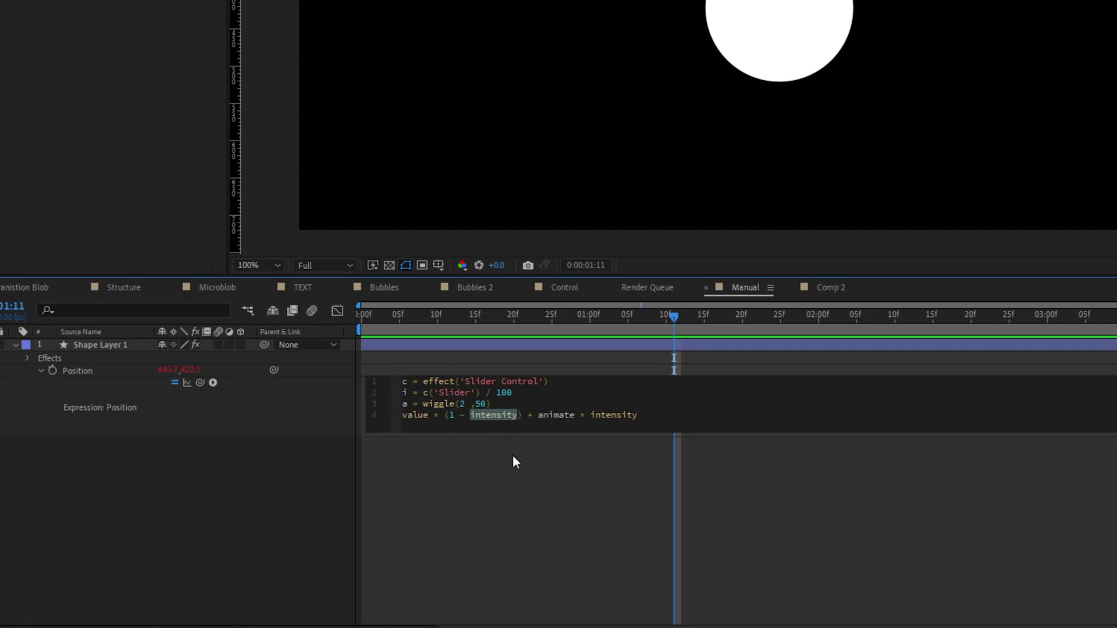
type("i")
double_click(515, 415)
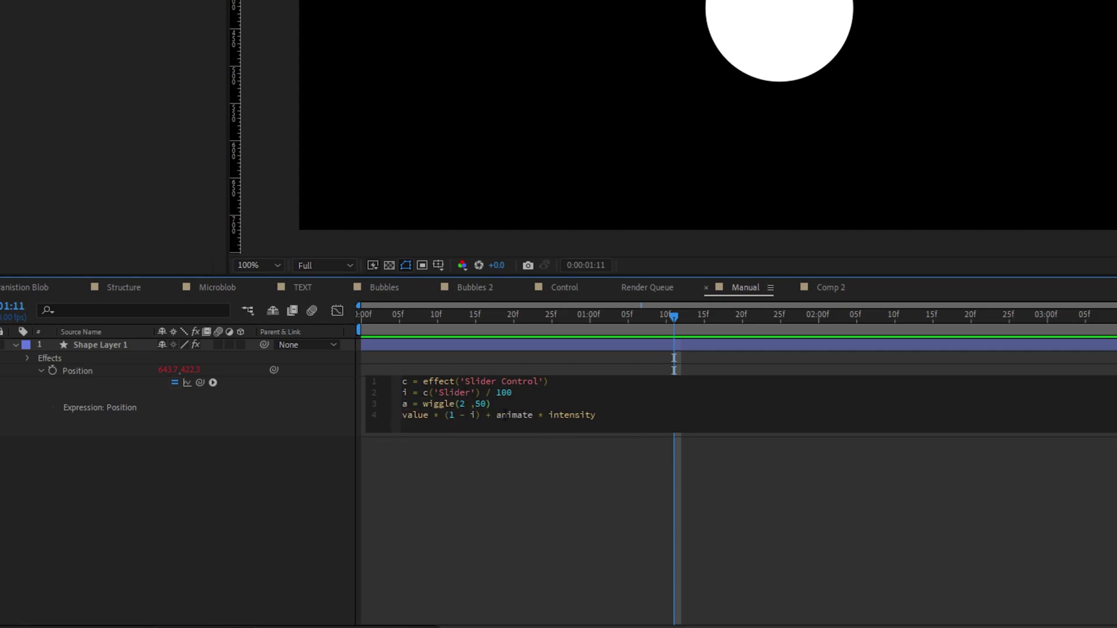
type("a")
left_click_drag(519, 417, 566, 417)
type("i")
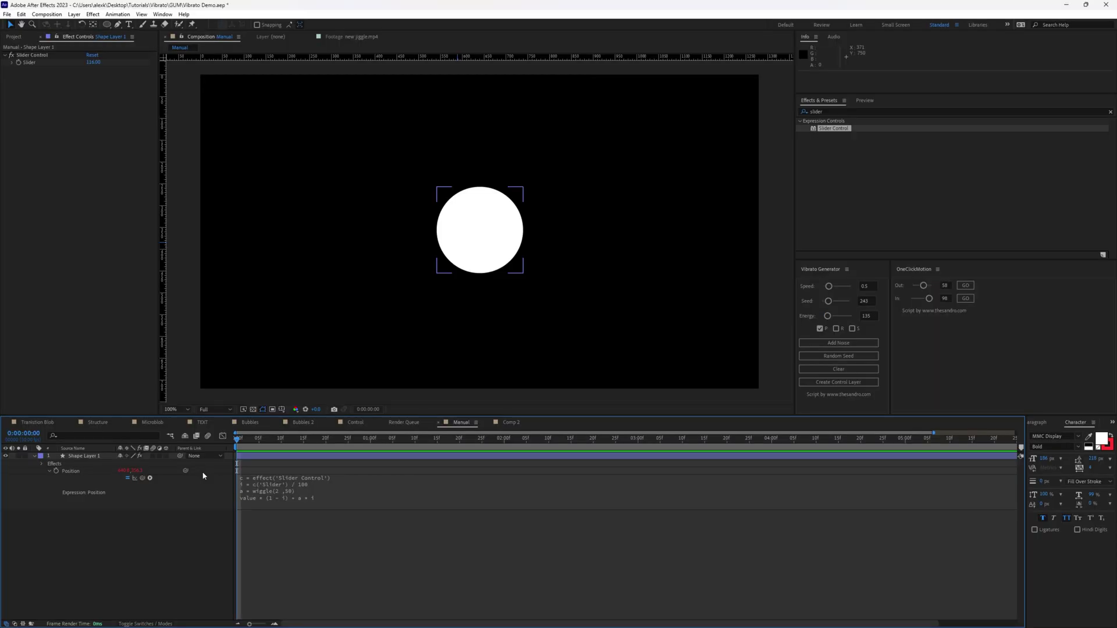
Preview the circle's motion with the shortened expression and reopen the Position expression for editing
key("space")
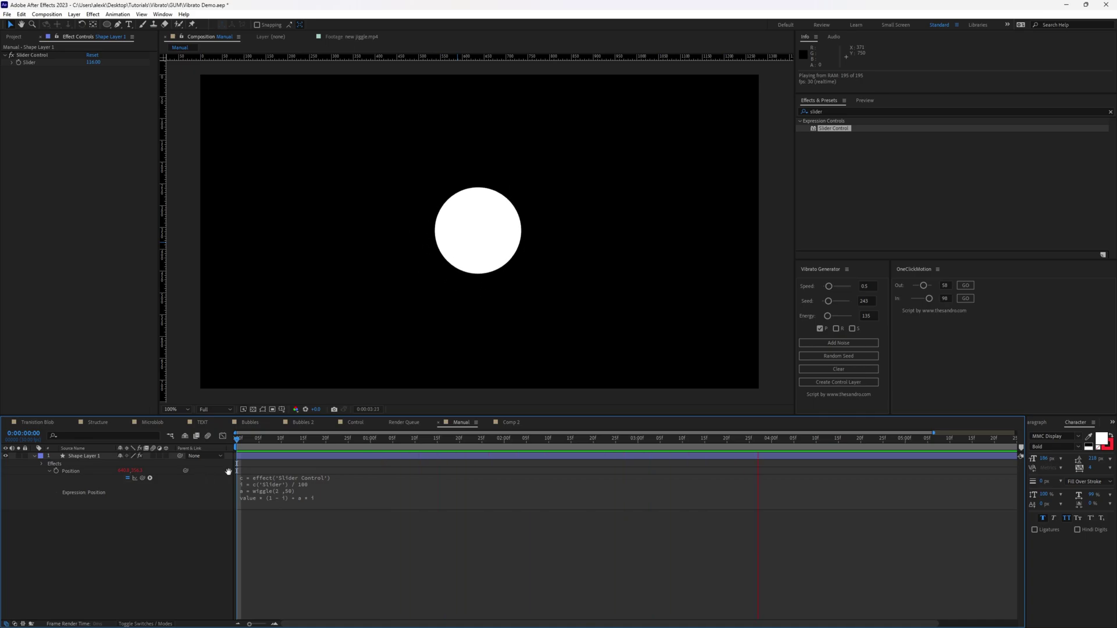
left_click(351, 495)
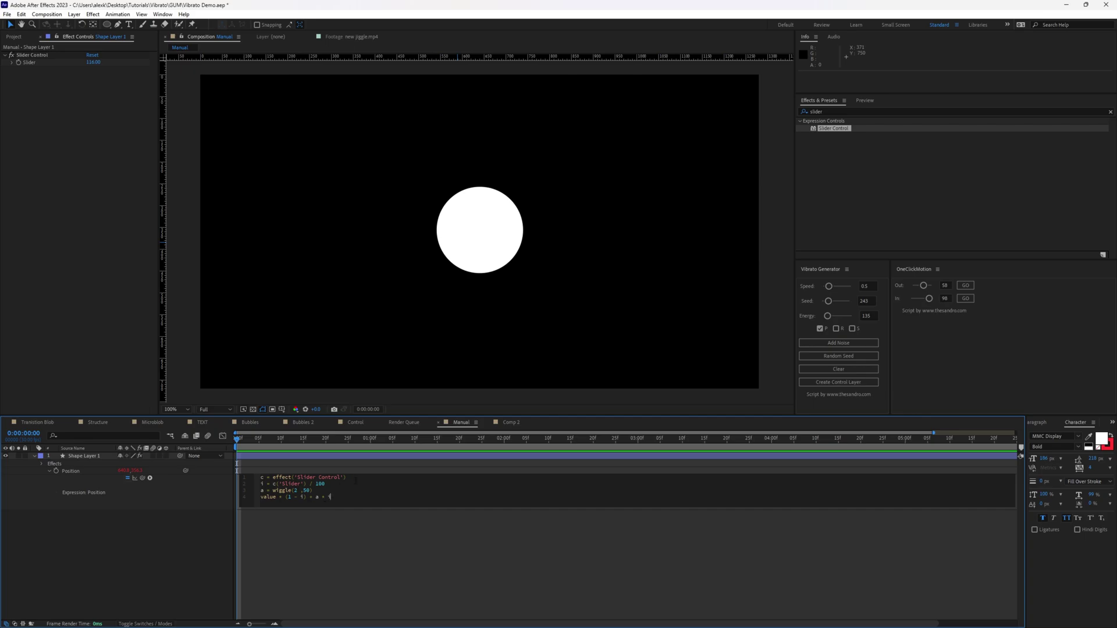
key("ctrl+z")
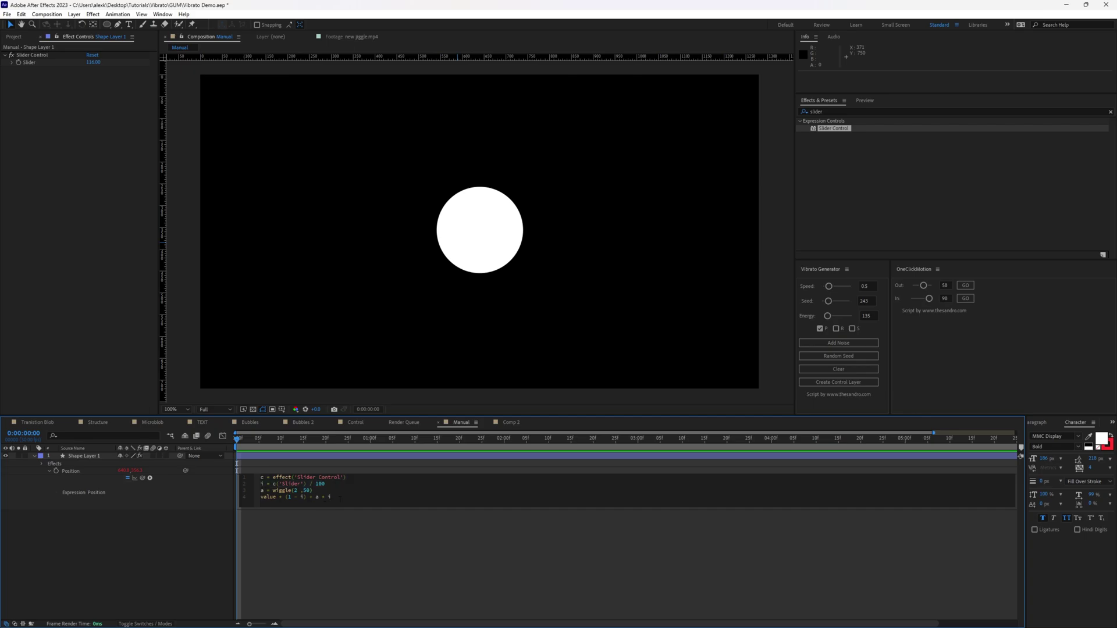